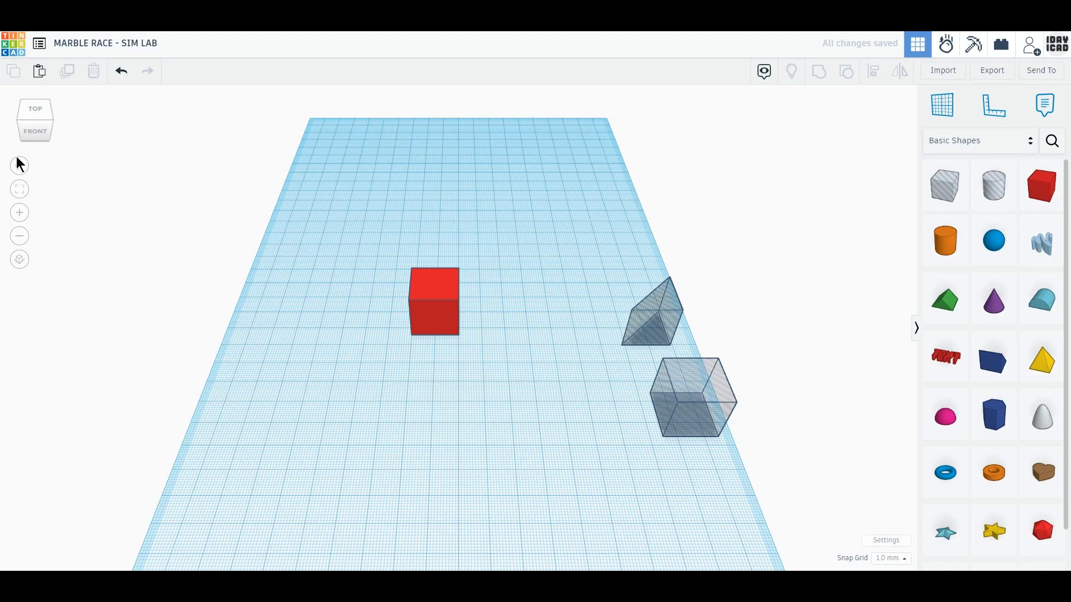
Step: Resize the red box to 80 mm wide and 200 mm long, and move it 20 mm left and 24 mm back on the workplane
click(36, 115)
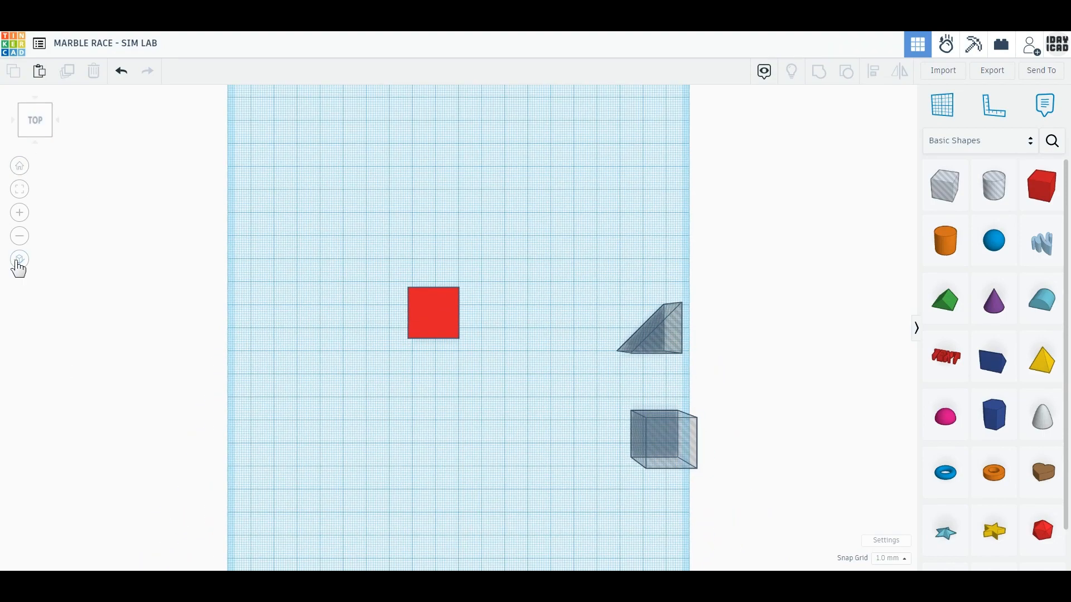
click(20, 259)
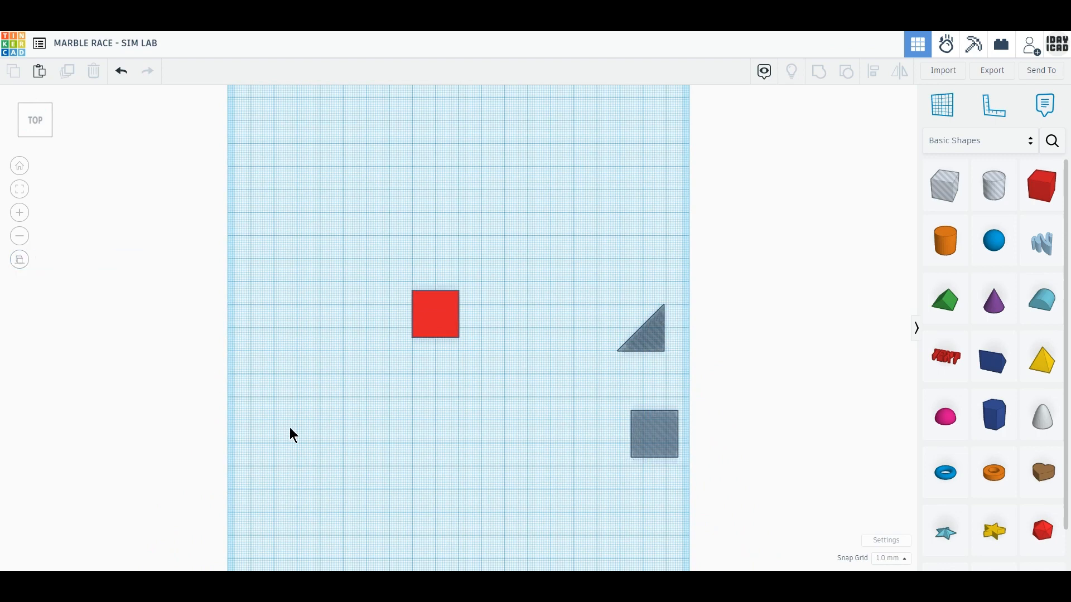
click(443, 331)
mouse_move(458, 334)
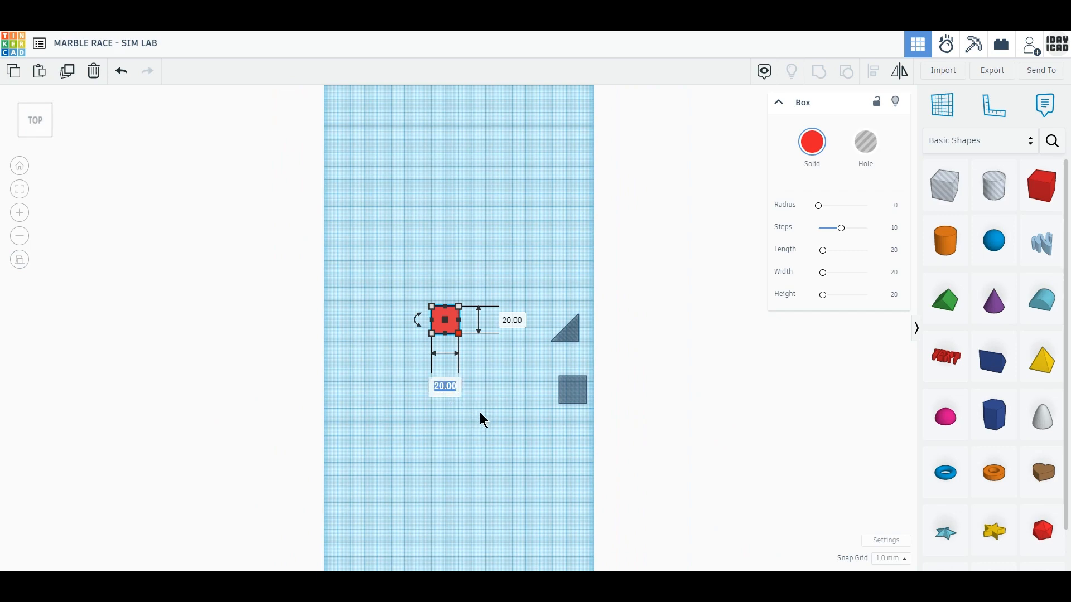
text(80)
key(Return)
click(586, 319)
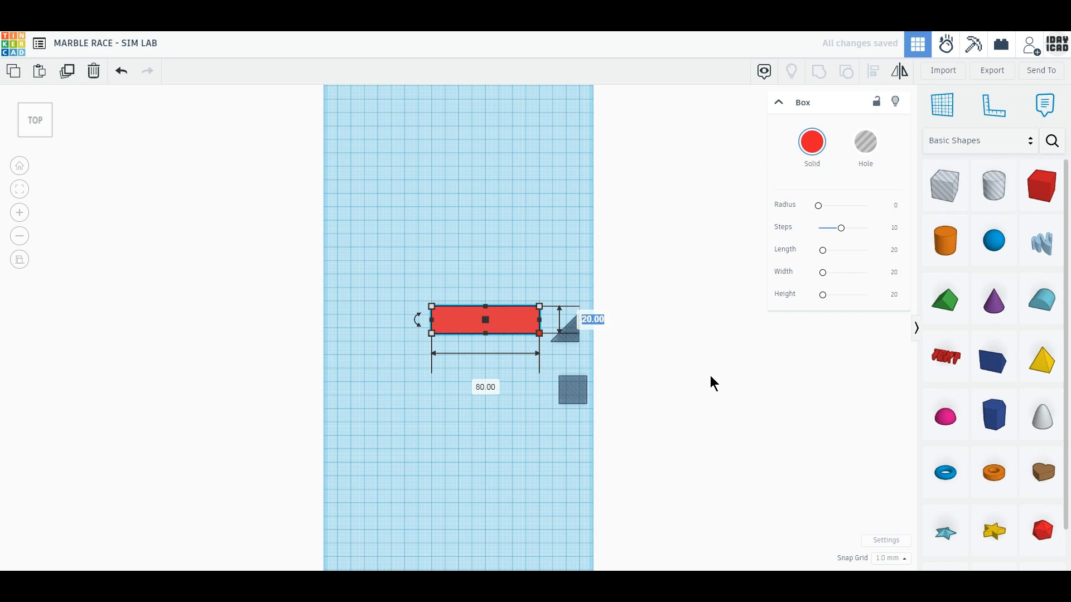
text(200)
key(Return)
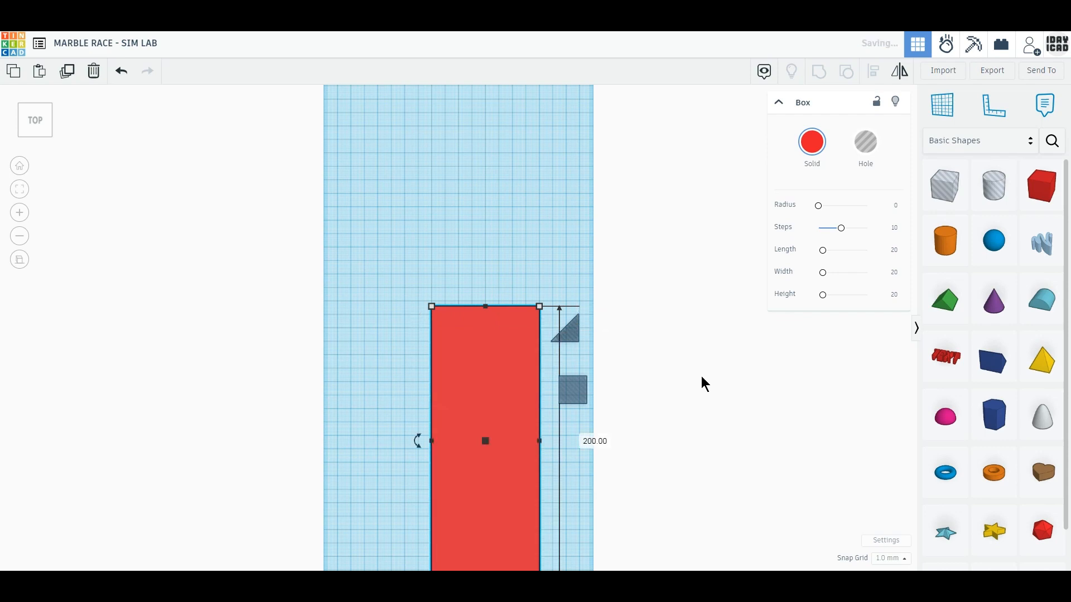
middle_drag(658, 464, 685, 336)
drag(526, 394, 502, 362)
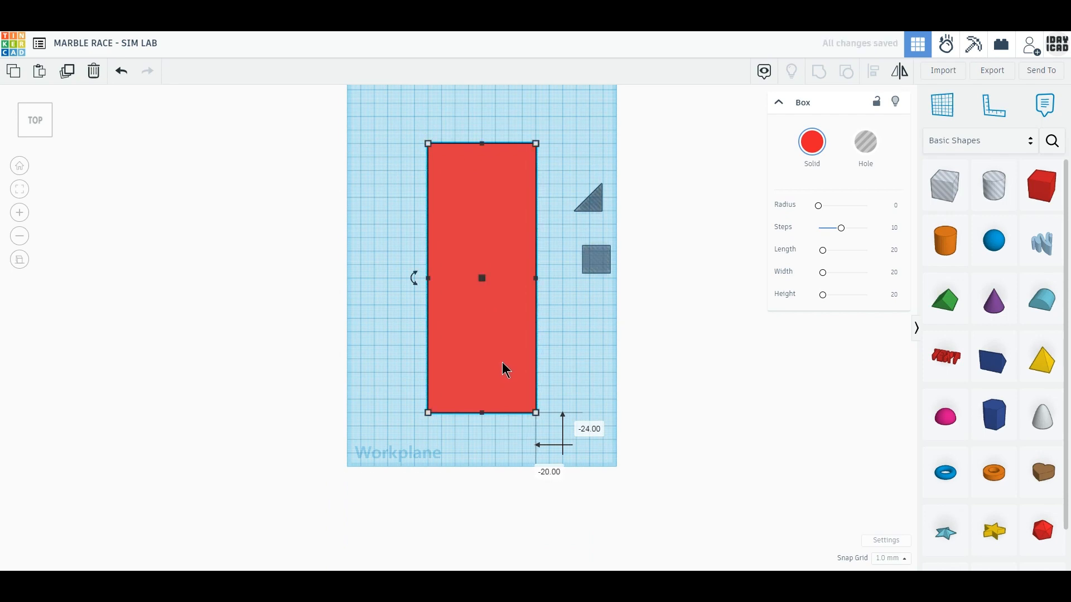
Step: Move the wedge hole and the box hole onto the front right area of the red box
scroll(502, 363, up, 2)
middle_drag(502, 362, 501, 430)
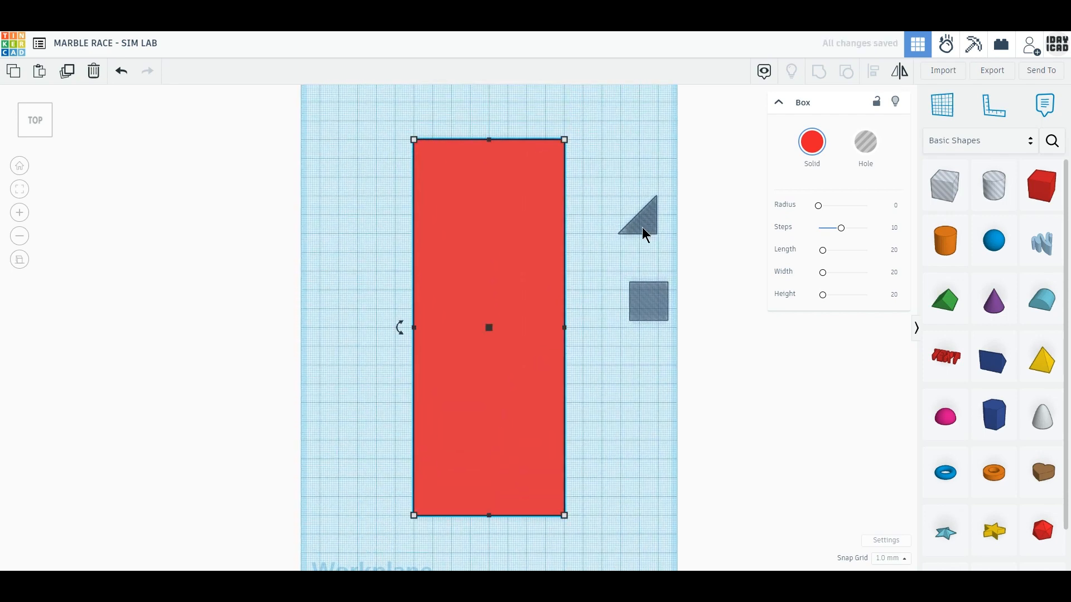
drag(641, 232, 554, 392)
drag(653, 300, 531, 487)
Step: Fit the box hole flush into the red box's front right corner and resize it to 35 mm wide and 30 mm long
scroll(533, 520, up, 2)
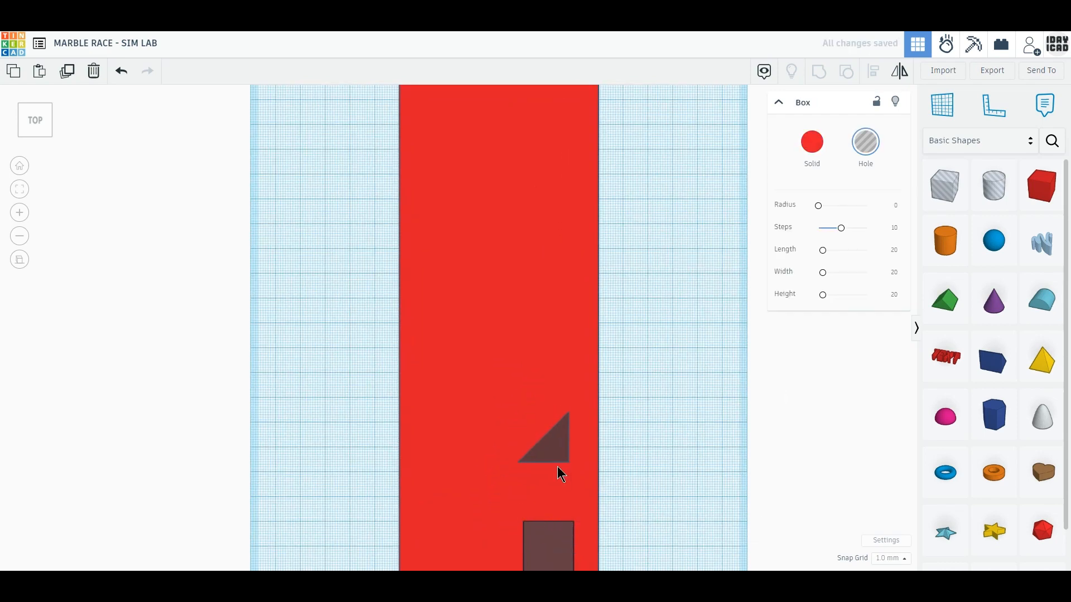
middle_drag(558, 466, 557, 333)
click(552, 379)
scroll(553, 382, up, 3)
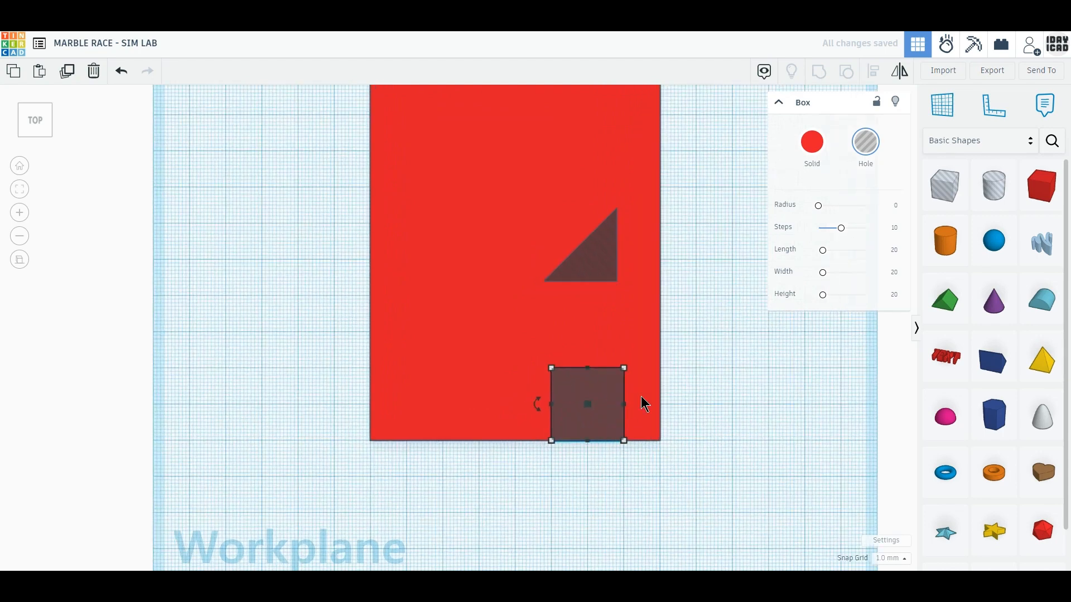
middle_drag(595, 407, 569, 424)
drag(576, 461, 615, 461)
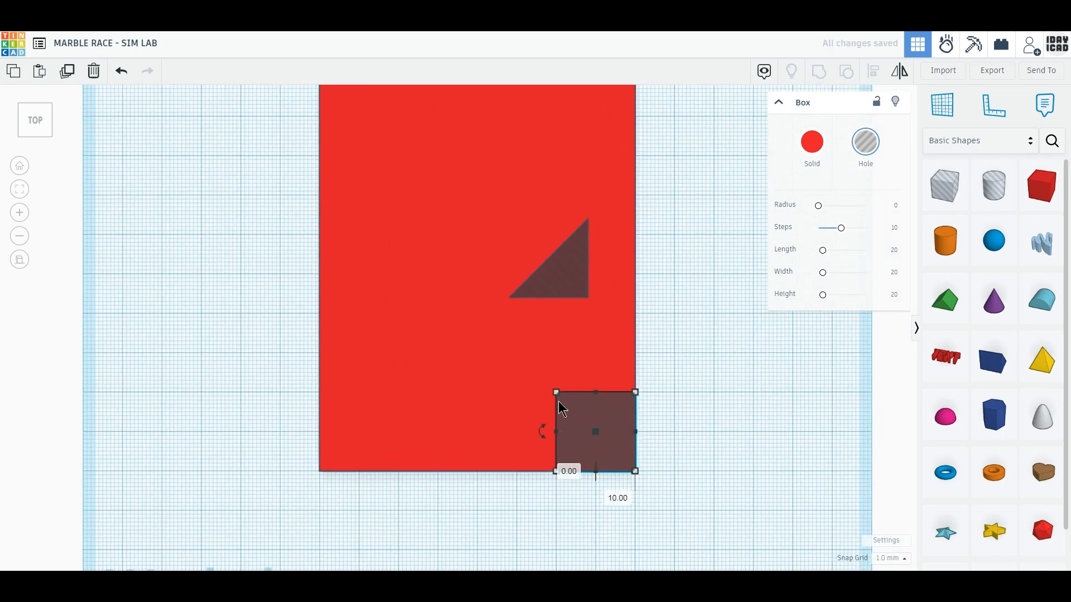
drag(556, 392, 500, 366)
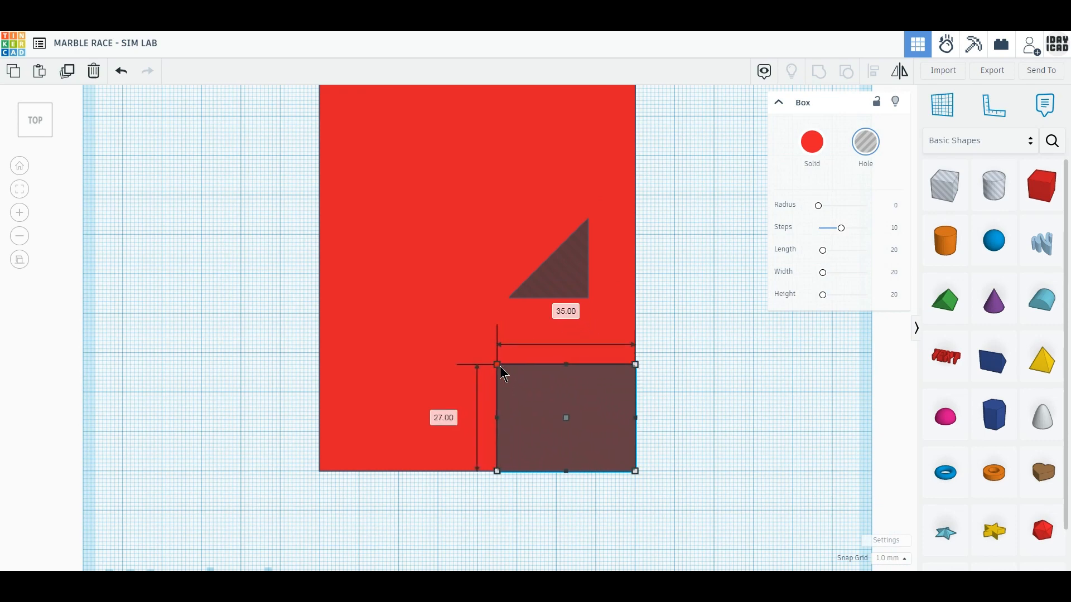
middle_drag(568, 416, 578, 459)
mouse_move(565, 425)
mouse_down()
mouse_move(573, 399)
mouse_move(572, 414)
mouse_up()
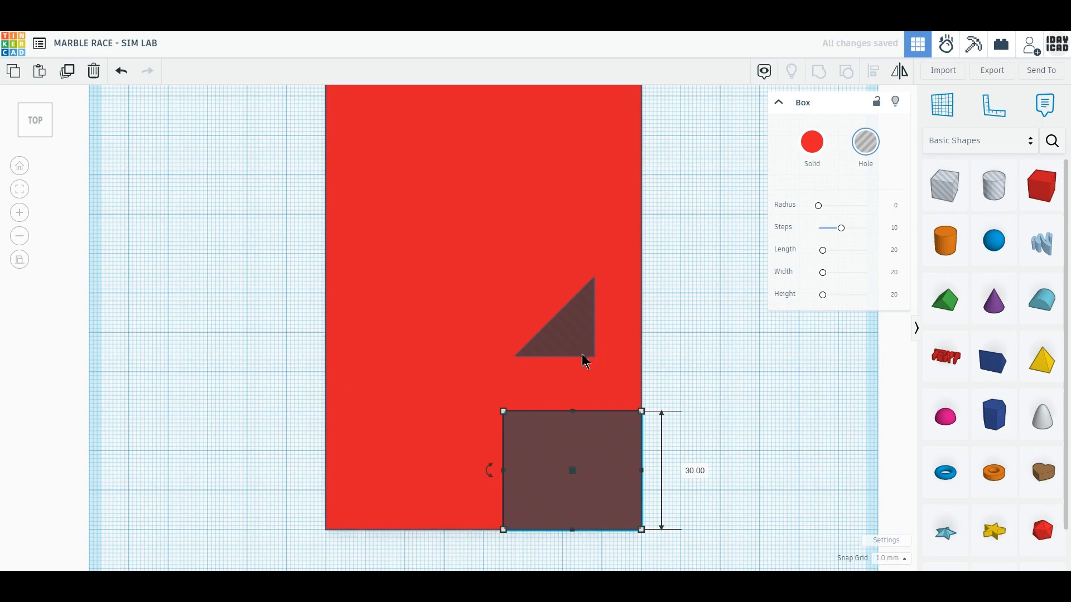
Step: Place the wedge hole directly behind the box hole, flush with the red box's right edge, and enlarge it to 35 by 35 mm
drag(582, 356, 614, 390)
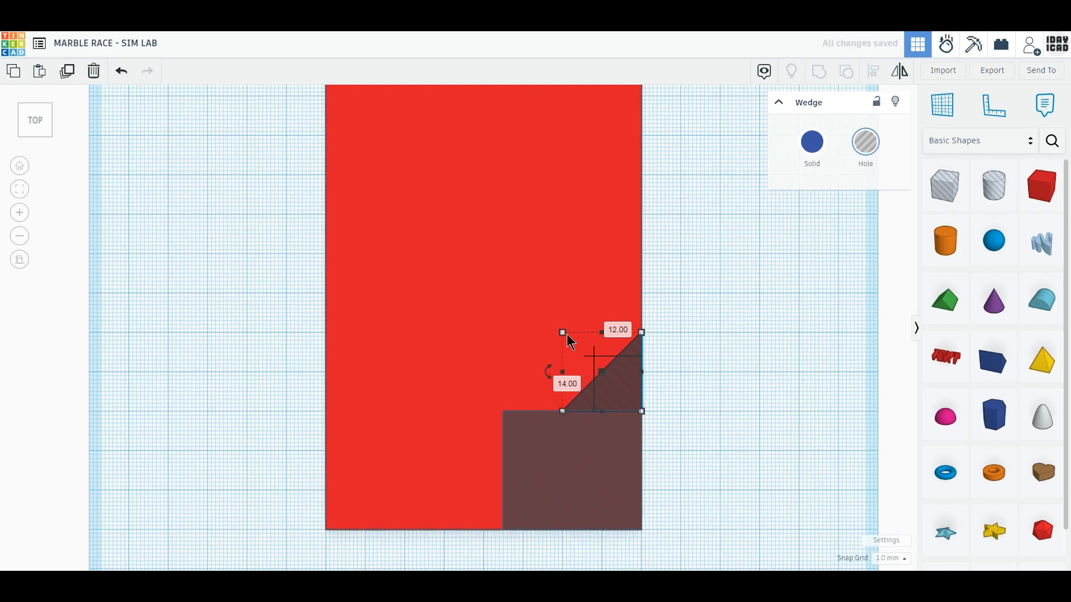
drag(563, 333, 504, 273)
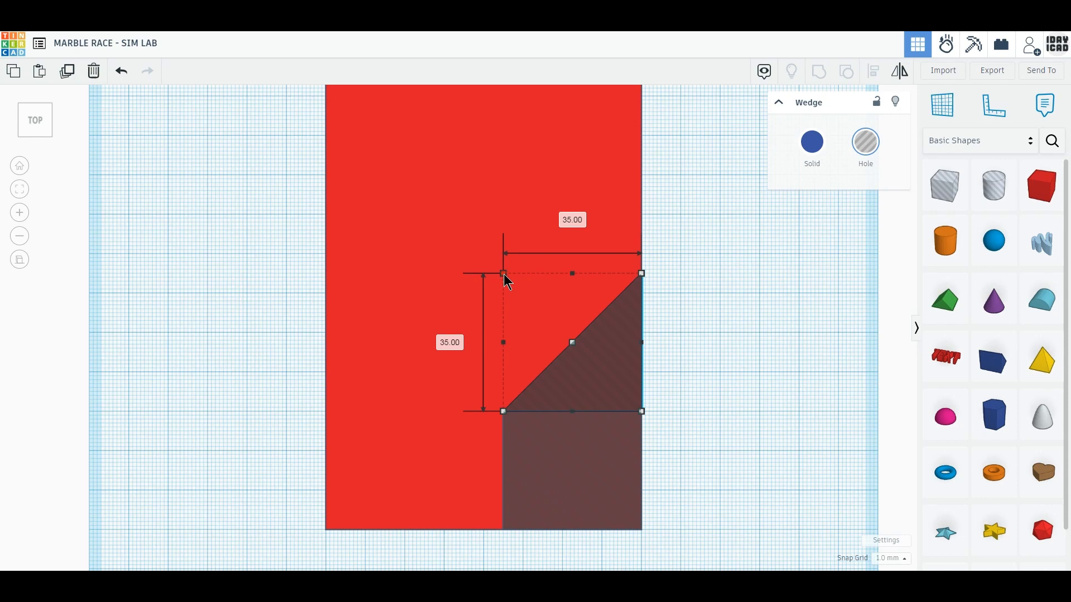
Step: Duplicate the box and wedge holes together, mirror the copy left to right, and move it flush with the red box's left edge
click(602, 442)
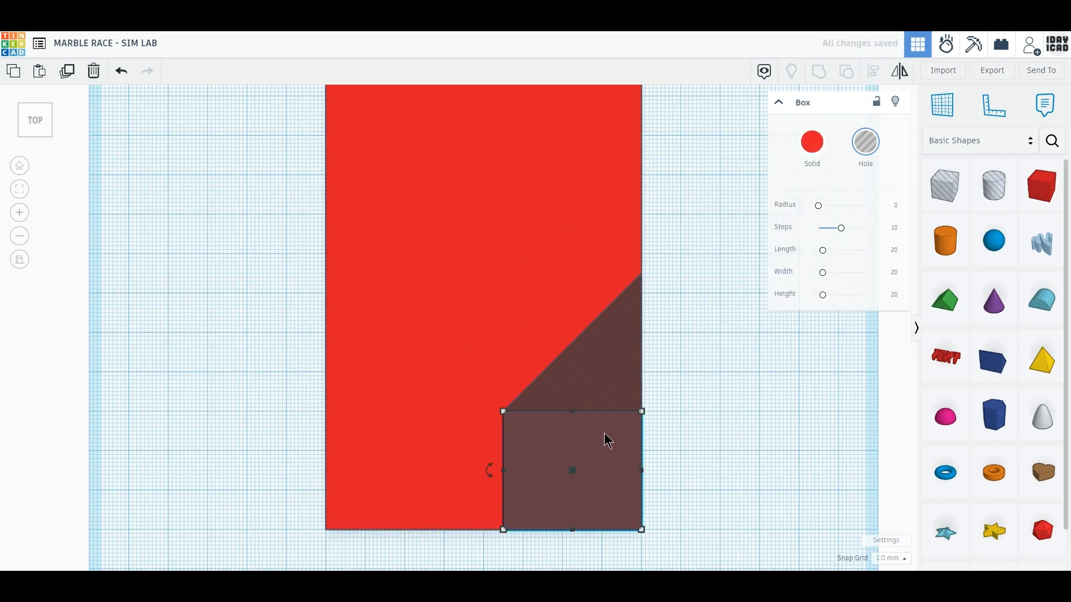
shift+click(601, 384)
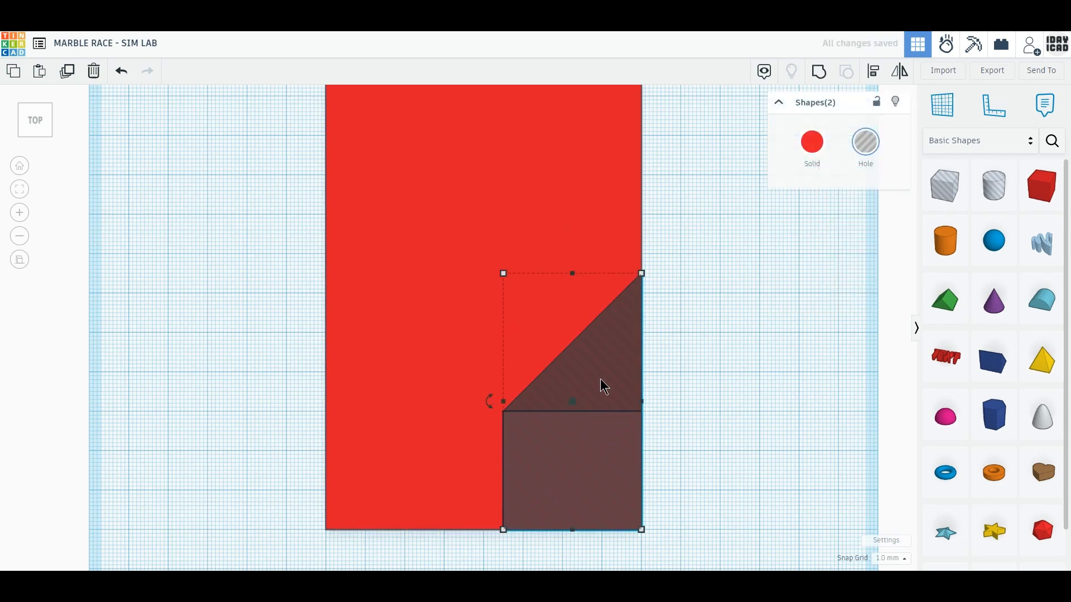
click(67, 73)
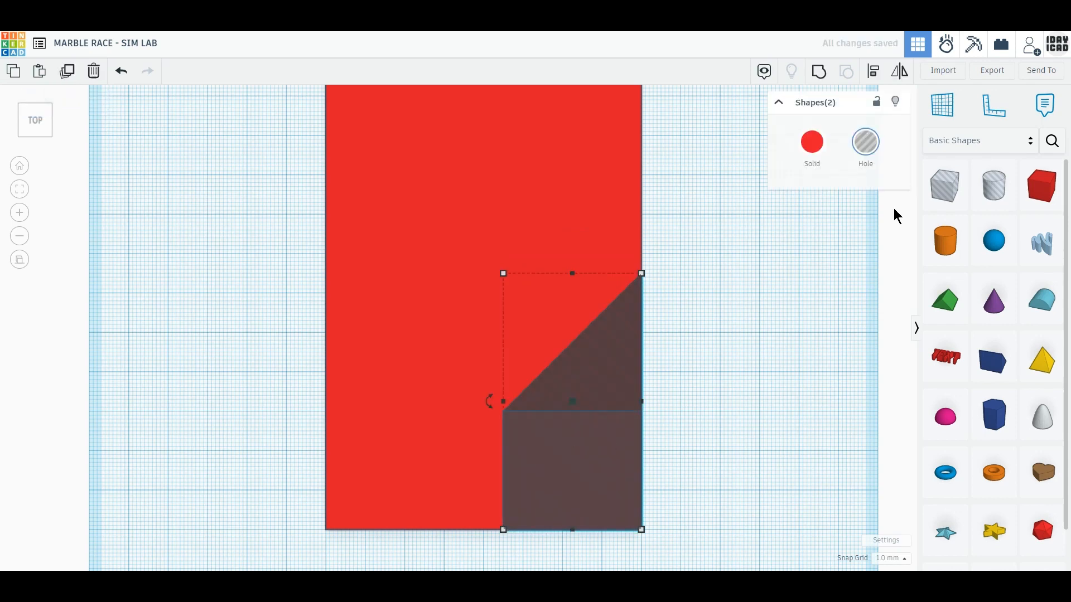
click(875, 80)
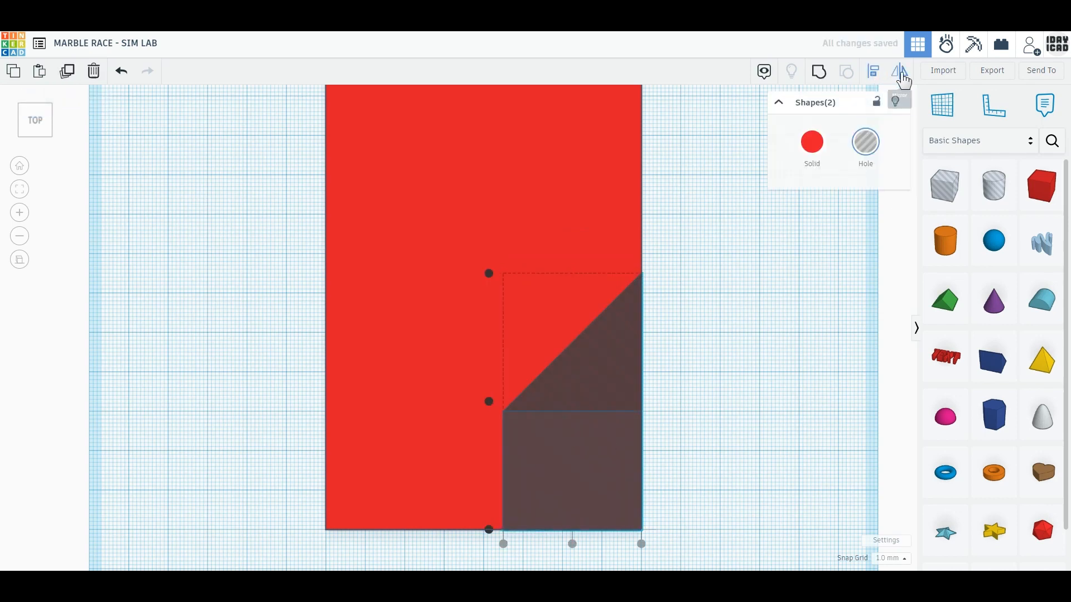
click(901, 78)
click(584, 545)
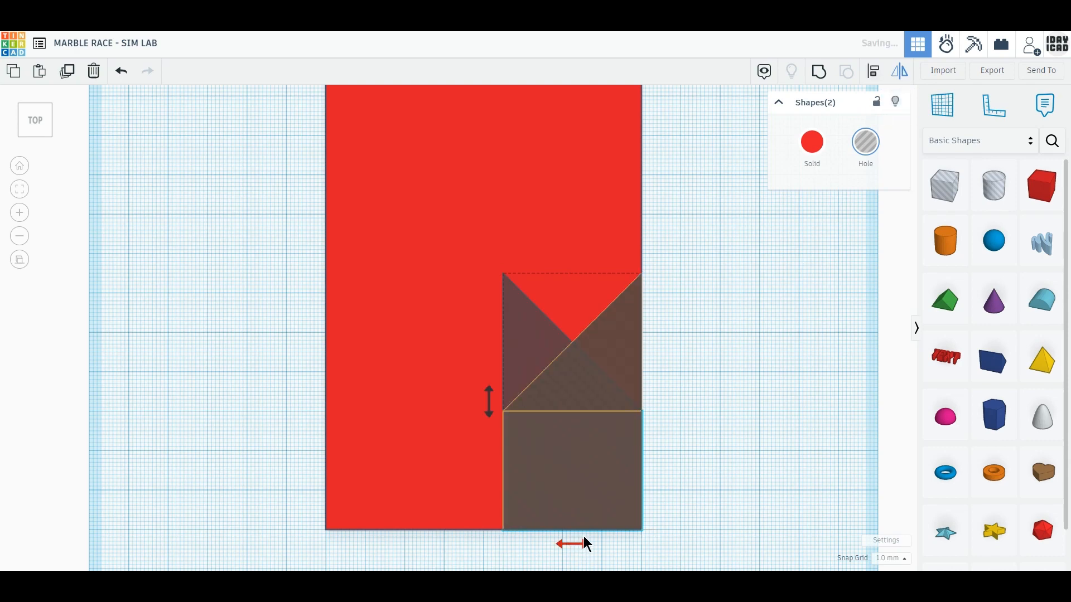
drag(528, 356, 348, 357)
Step: Narrow the right box hole and the right wedge hole to 34 mm wide from their inner sides
drag(201, 291, 701, 507)
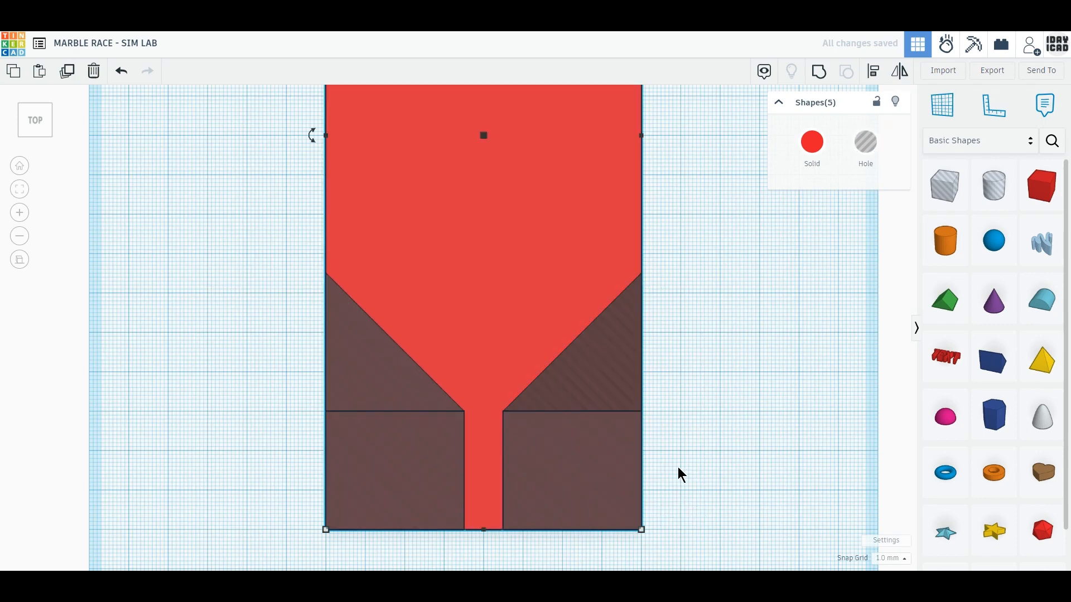
click(723, 332)
click(517, 483)
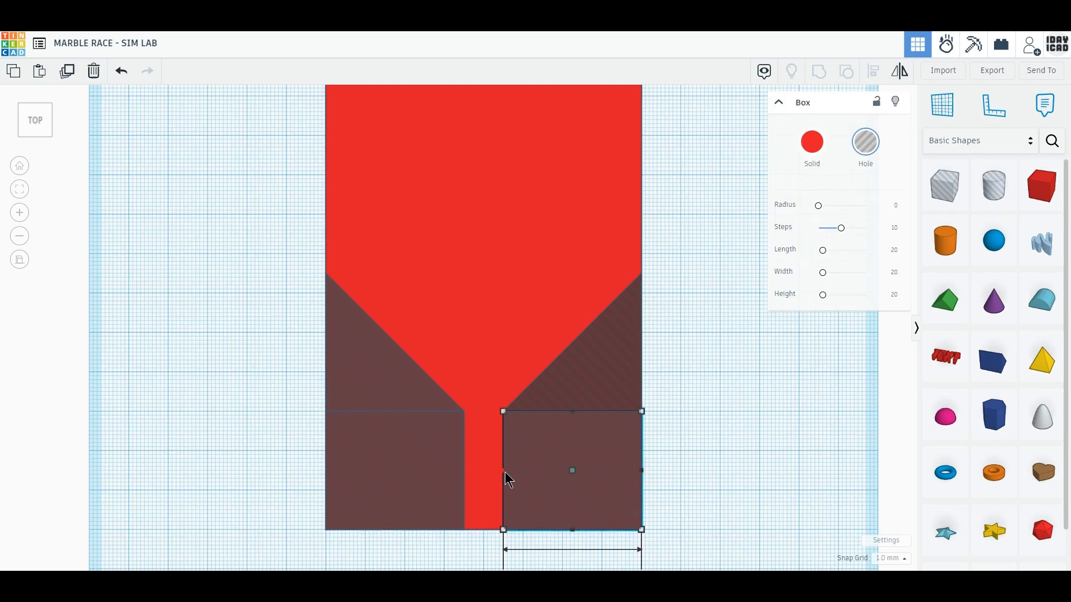
scroll(508, 473, down, 2)
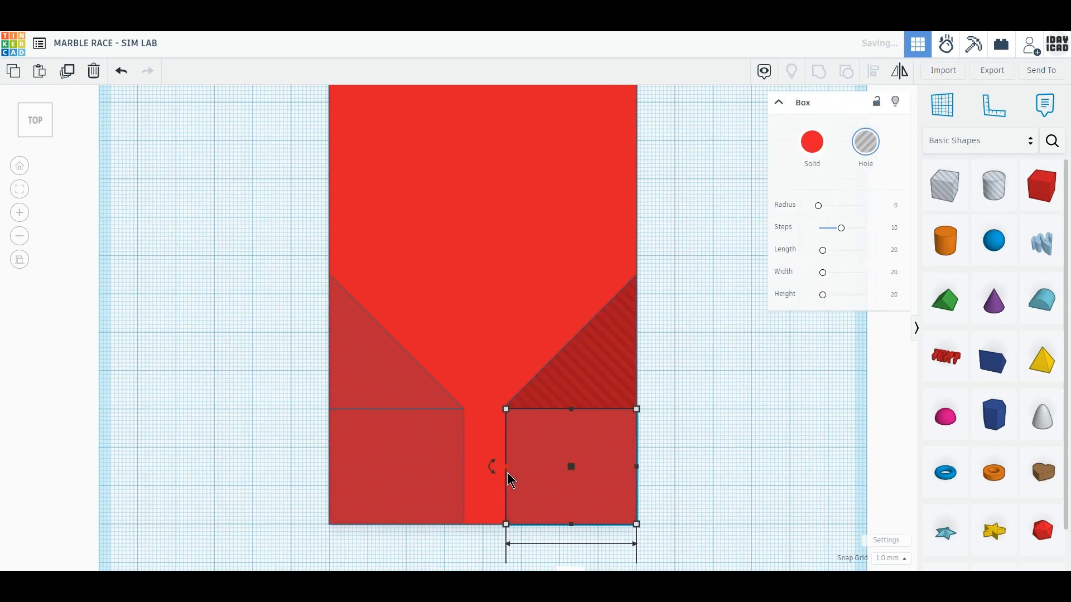
click(514, 394)
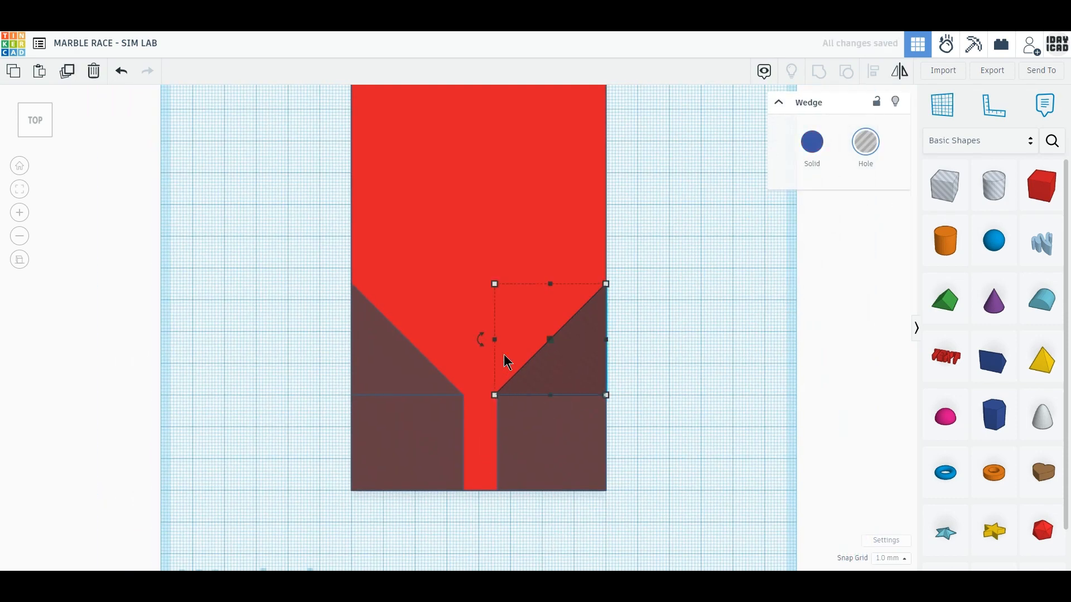
drag(495, 340, 500, 340)
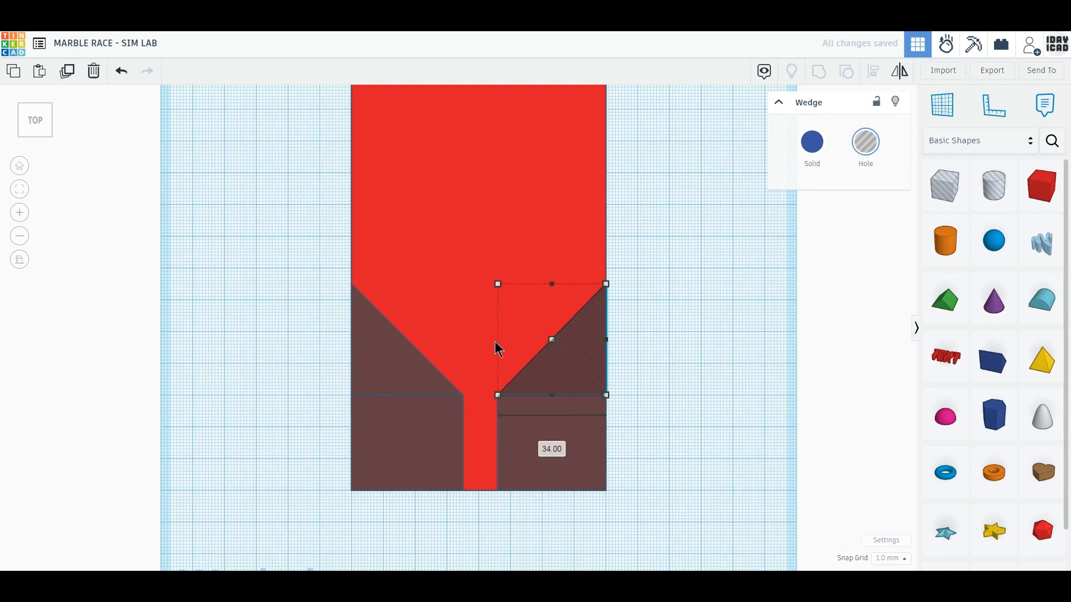
Step: Narrow the left wedge and box holes together to 34 mm wide from their inner side, matching the right pair
click(406, 385)
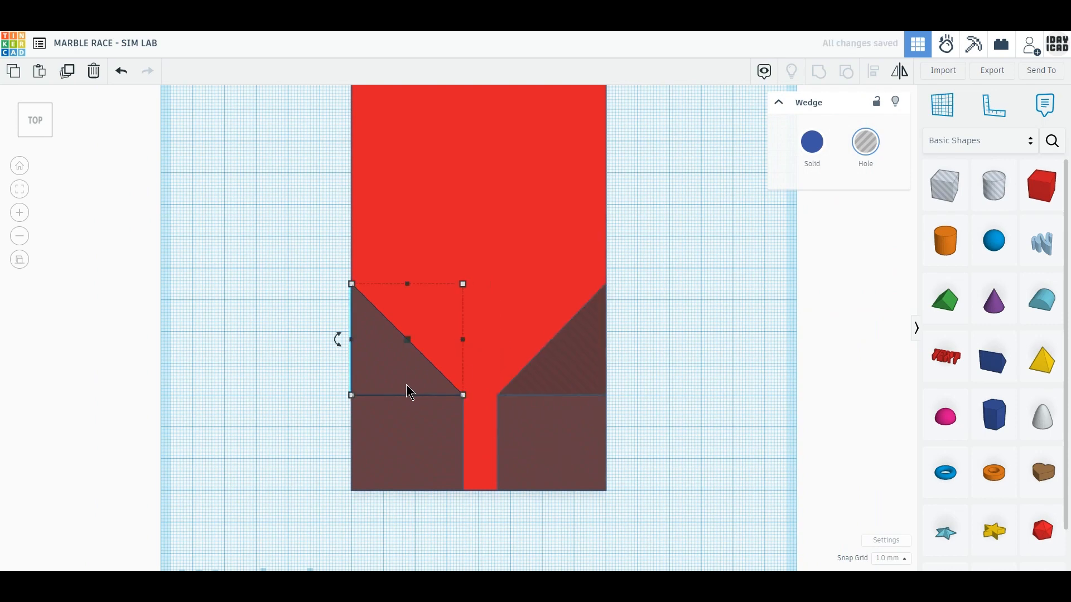
shift+click(418, 437)
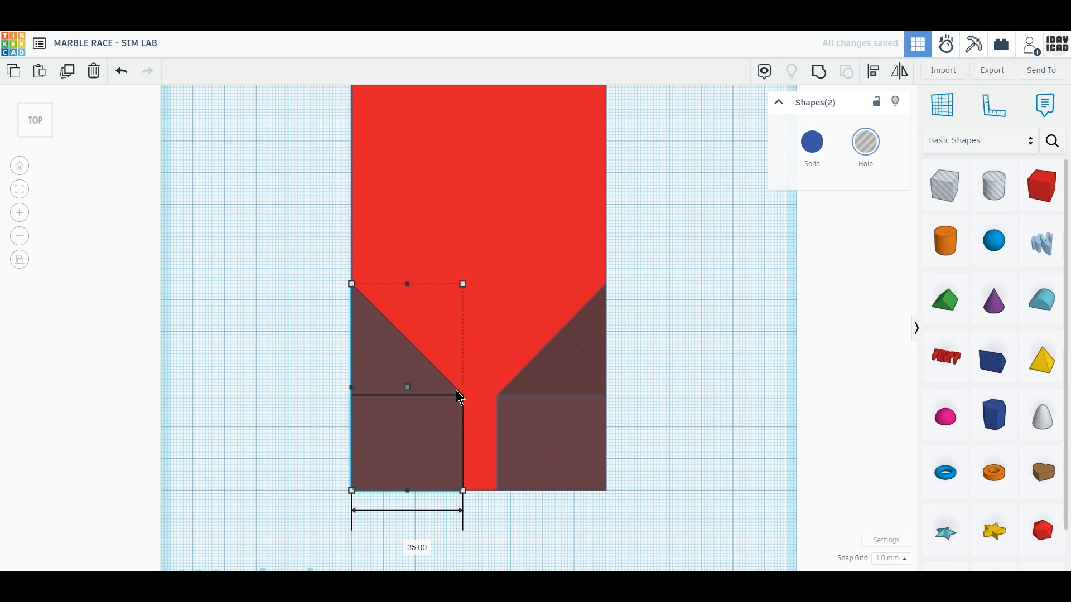
drag(457, 390, 457, 390)
click(545, 393)
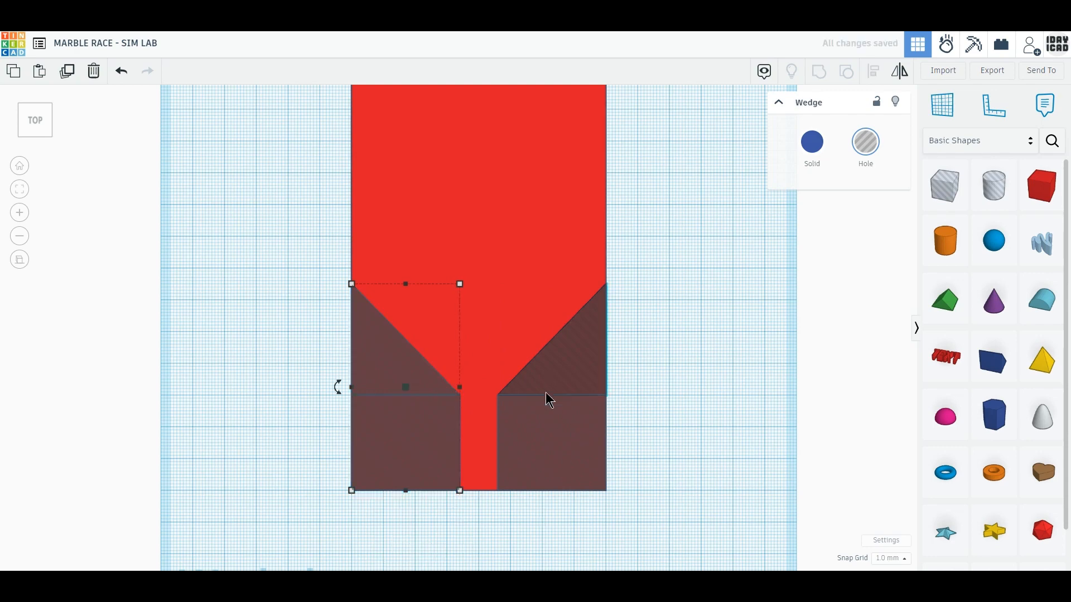
shift+click(544, 434)
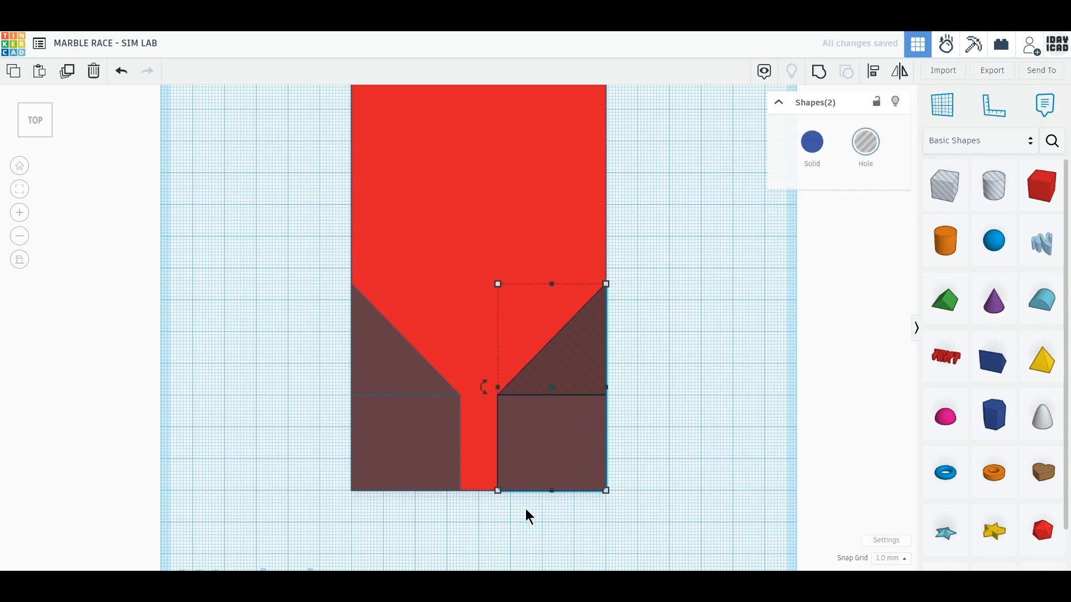
Step: Group the red box with all four holes to cut the funnel outline at its front end
click(672, 468)
drag(689, 481, 328, 256)
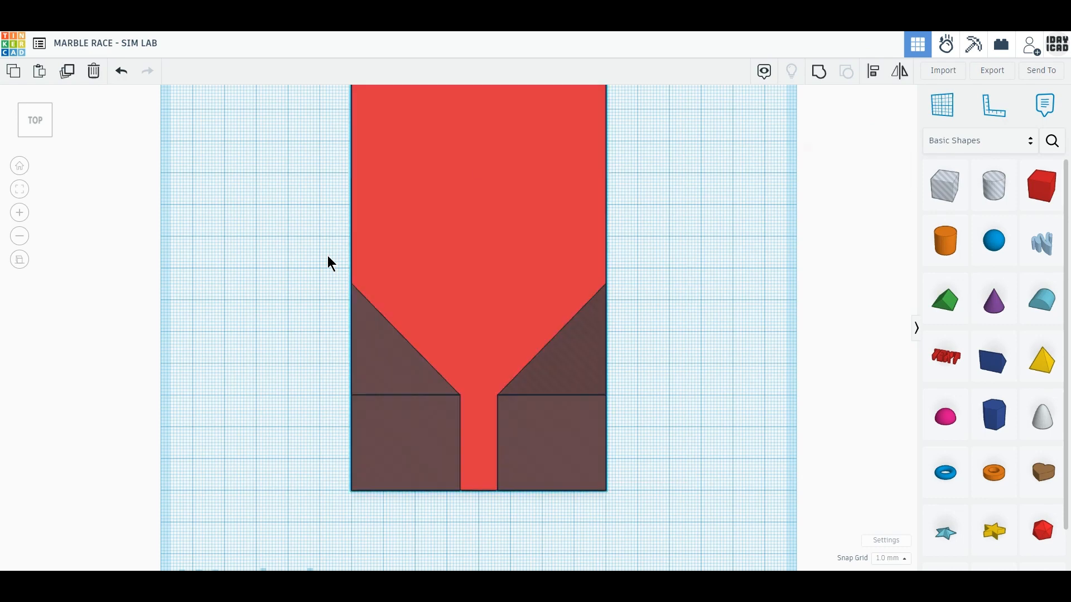
click(816, 75)
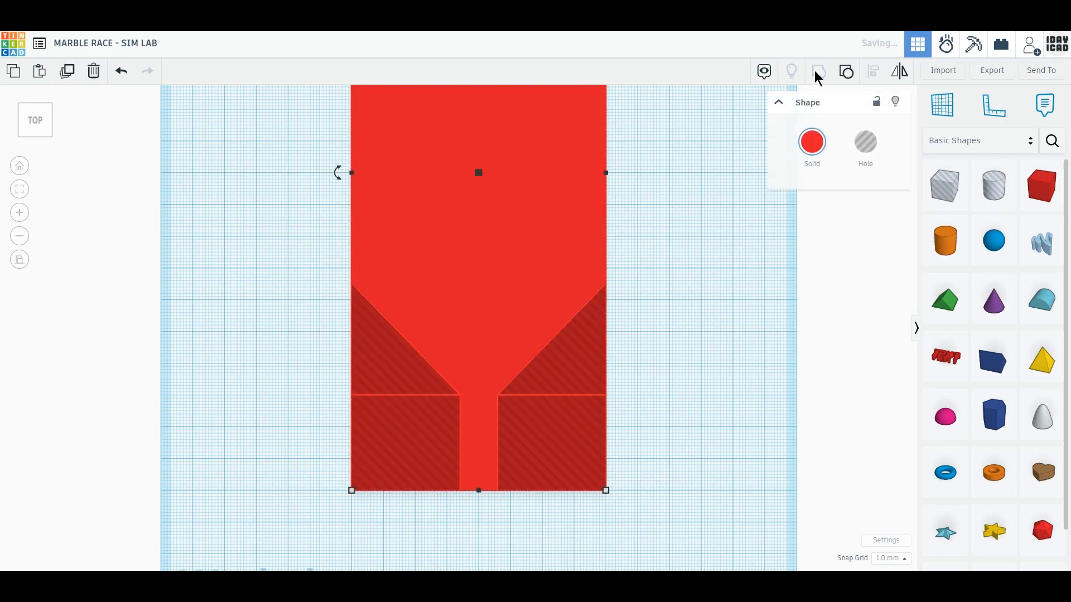
Step: Add a box hole and place it flush with the funnel body's back edge, about 2 mm inside its left side
drag(937, 198, 543, 166)
middle_drag(720, 262, 738, 457)
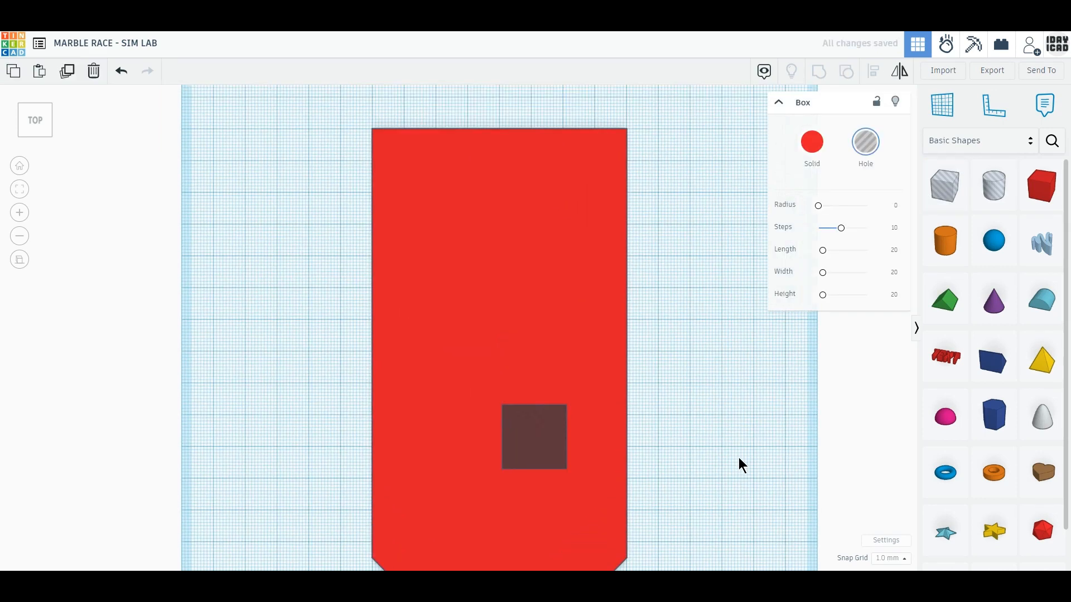
drag(541, 442, 417, 165)
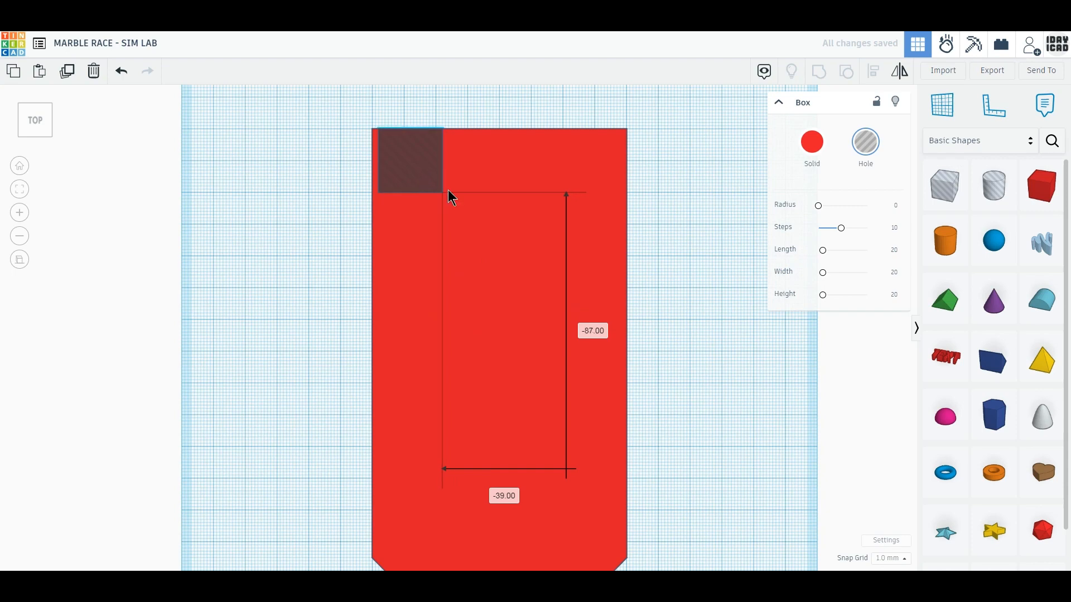
Step: Stretch the new box hole to 134 mm long and widen it until a matching thin wall remains along the right side
middle_drag(612, 375, 611, 348)
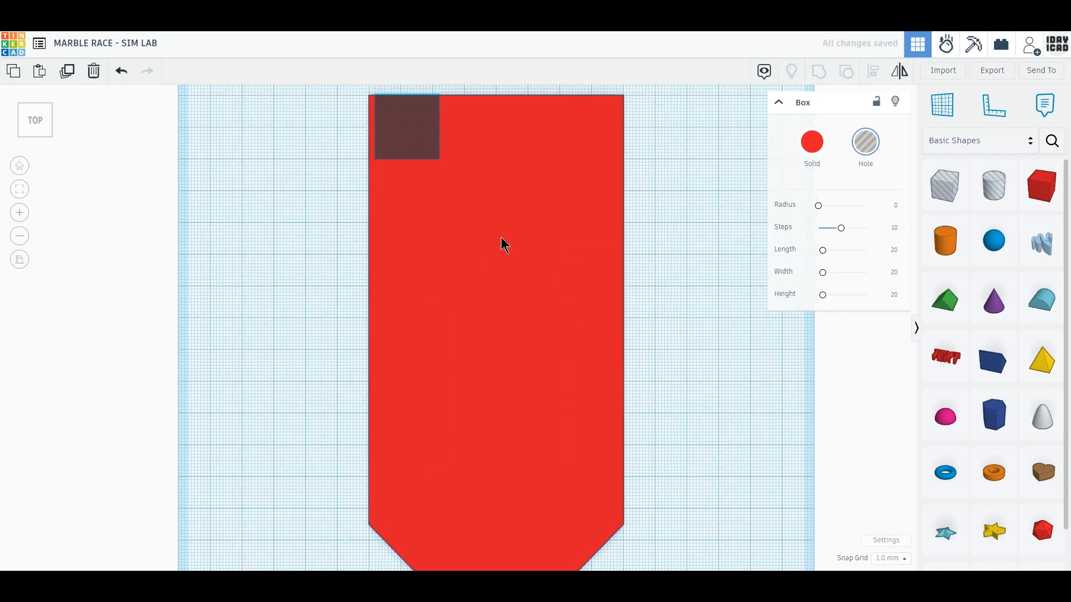
drag(439, 159, 617, 521)
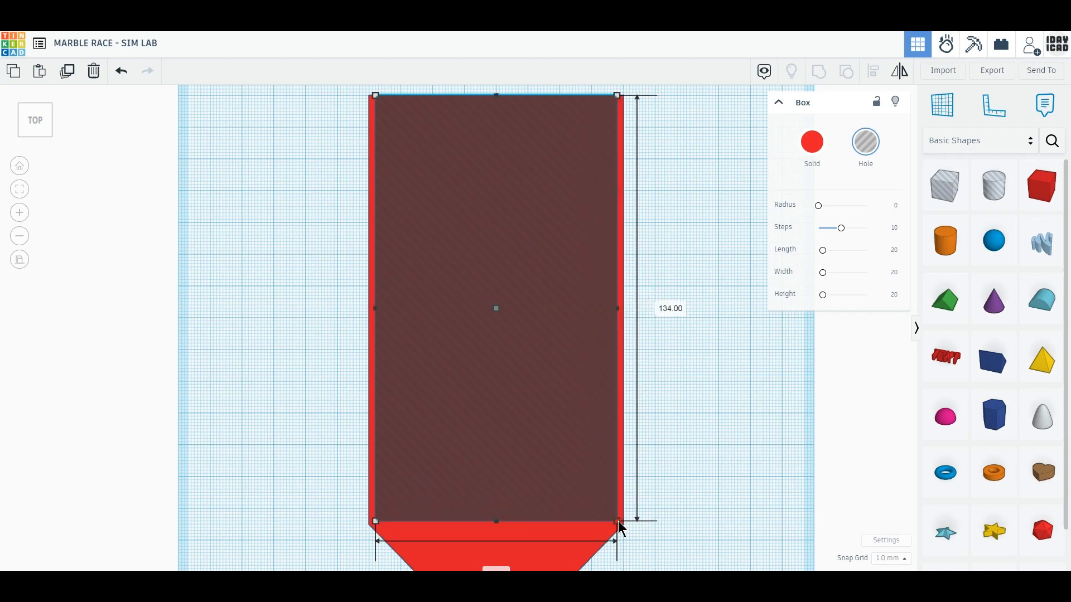
middle_drag(698, 521, 711, 466)
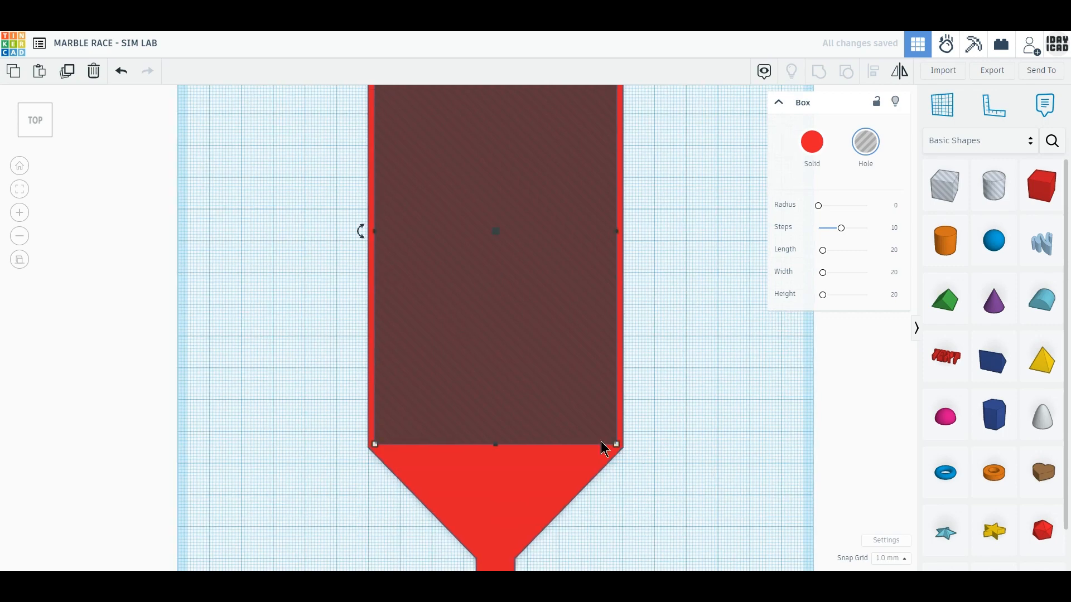
Step: Add a wedge over the funnel's right slope, rotate it by -90° and 90° to follow the slope, and make it a hole
mouse_move(618, 447)
click(913, 337)
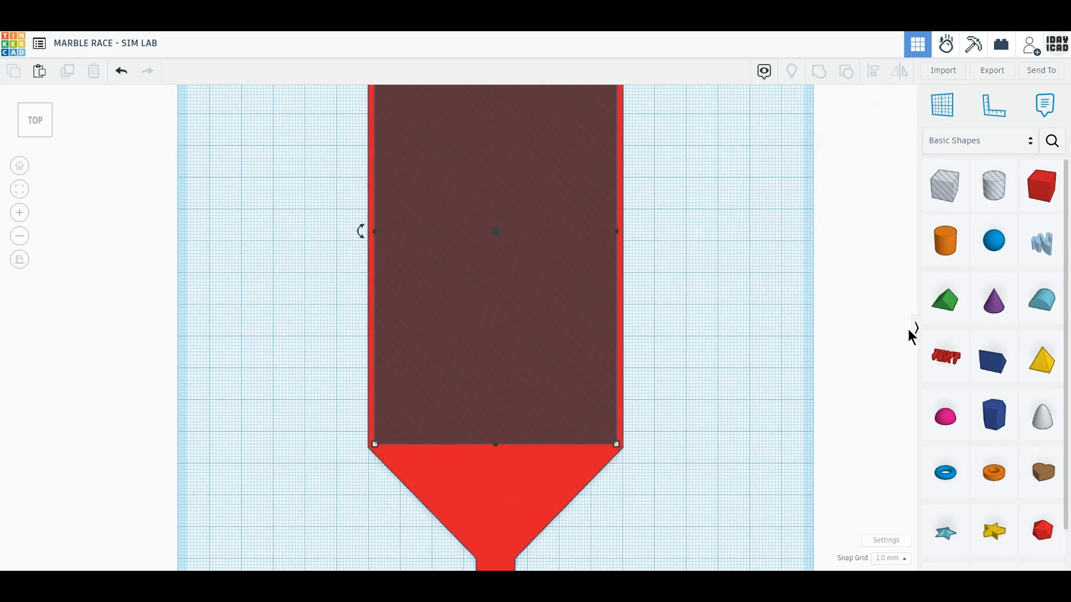
middle_drag(733, 460, 741, 354)
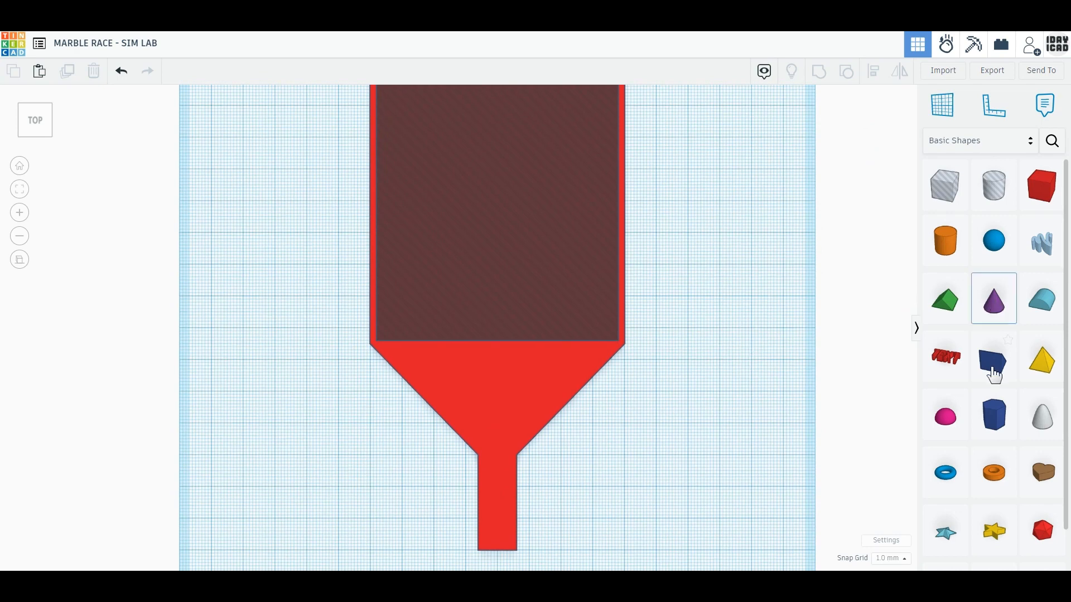
drag(992, 362, 590, 386)
right_drag(616, 457, 631, 354)
drag(624, 303, 643, 324)
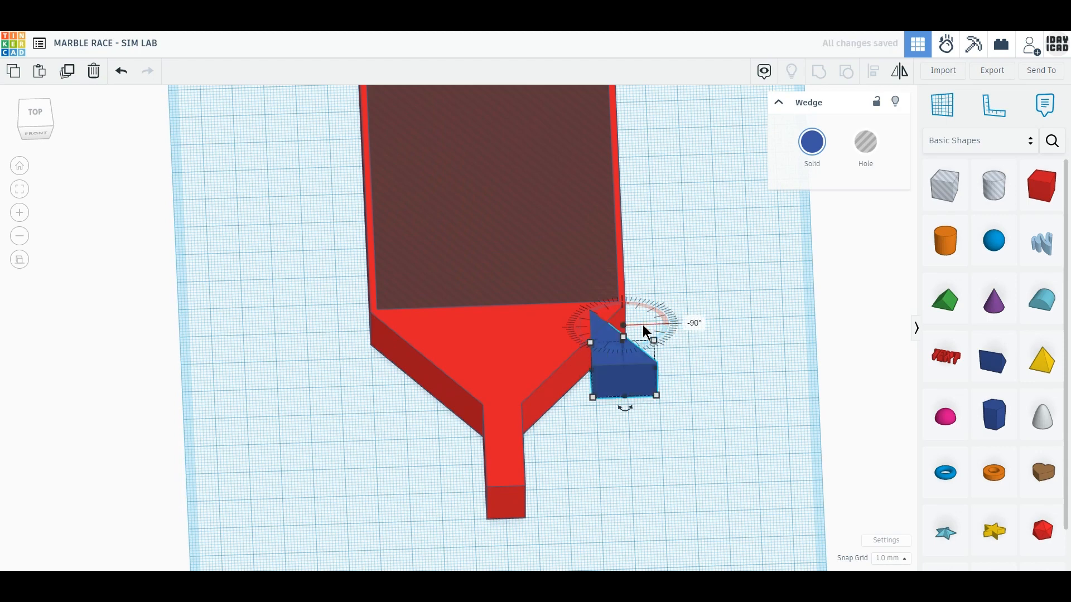
drag(625, 412, 597, 374)
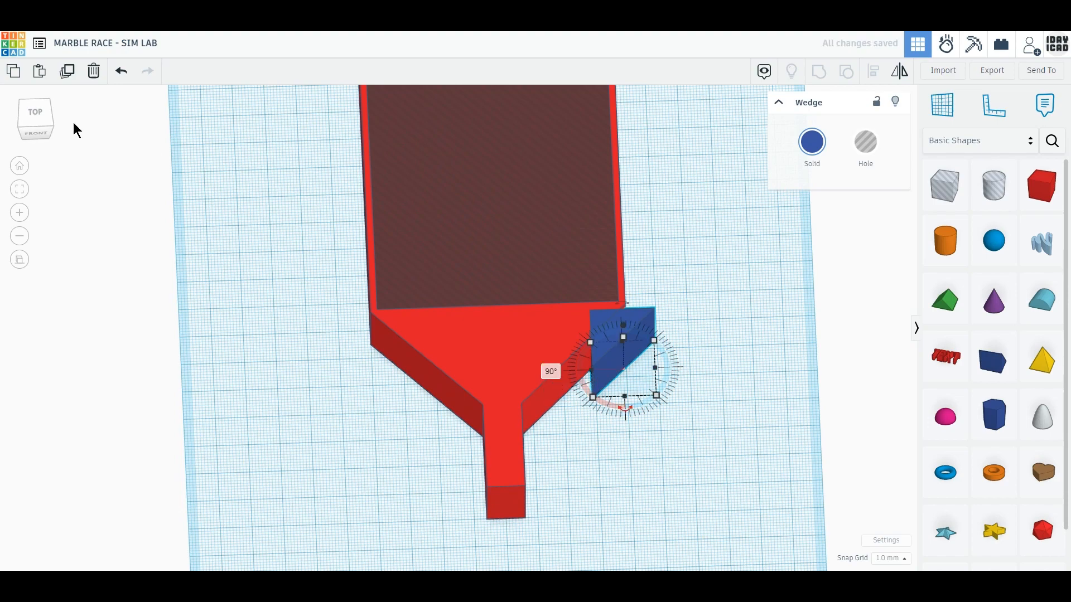
click(866, 144)
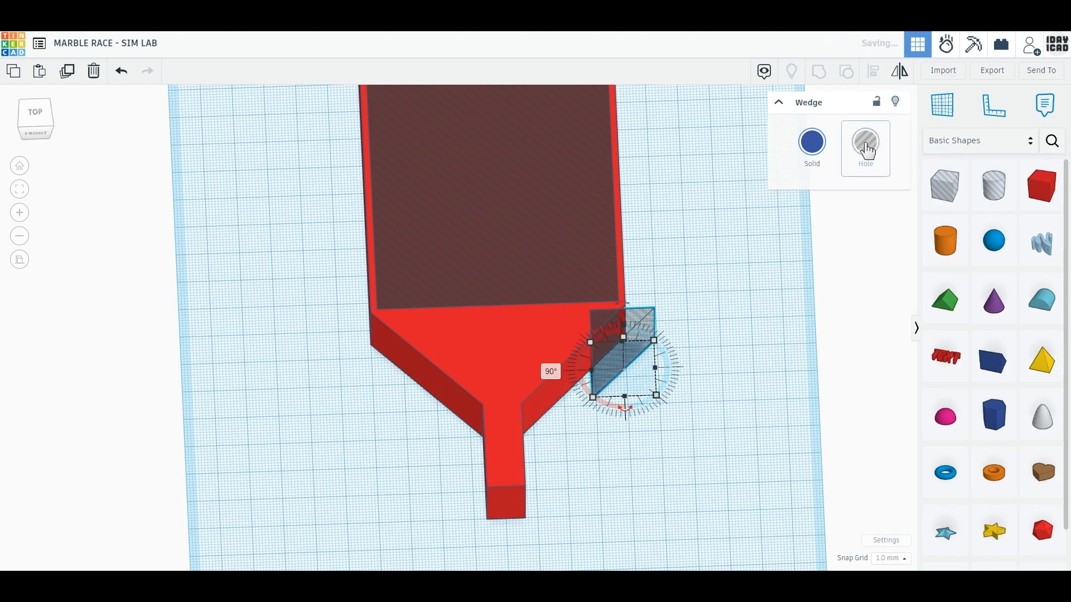
Step: Move the wedge hole into the funnel's right corner against the large box hole, and stretch it to 35 by 36 mm
click(29, 113)
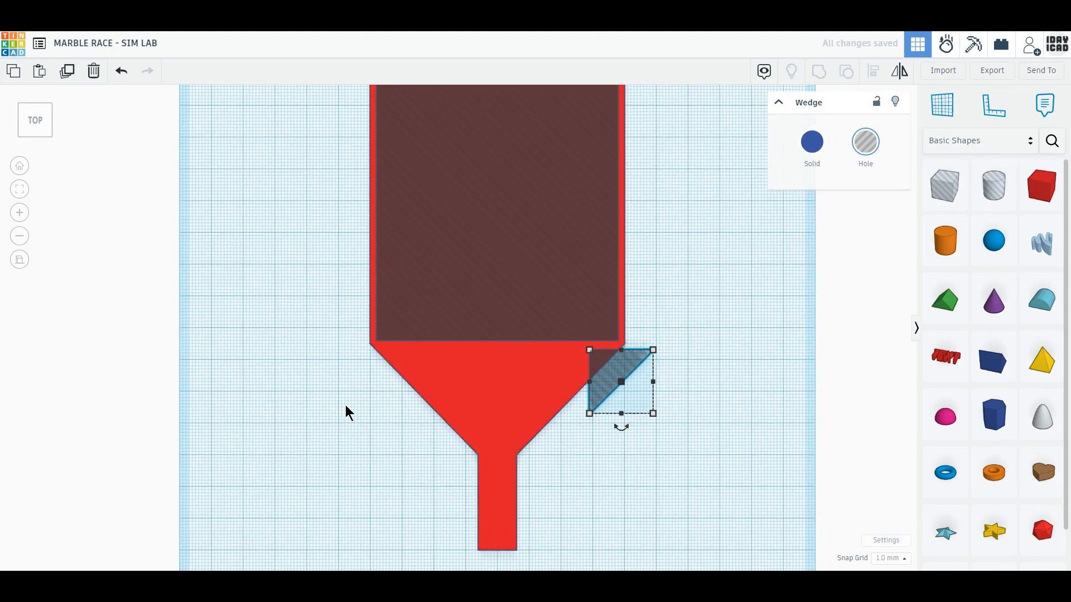
scroll(704, 515, up, 5)
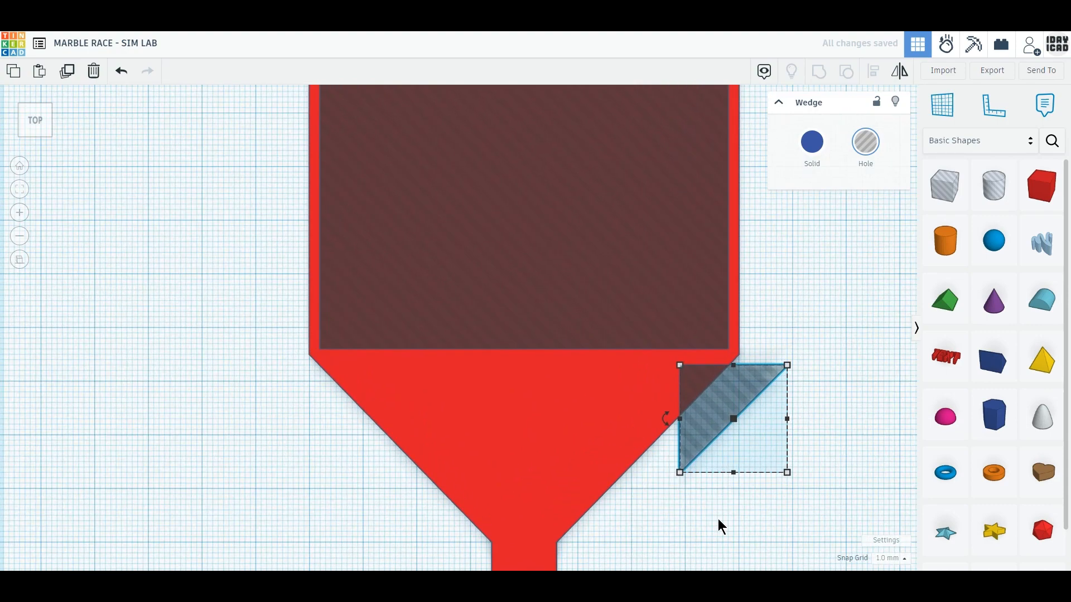
drag(725, 308, 666, 293)
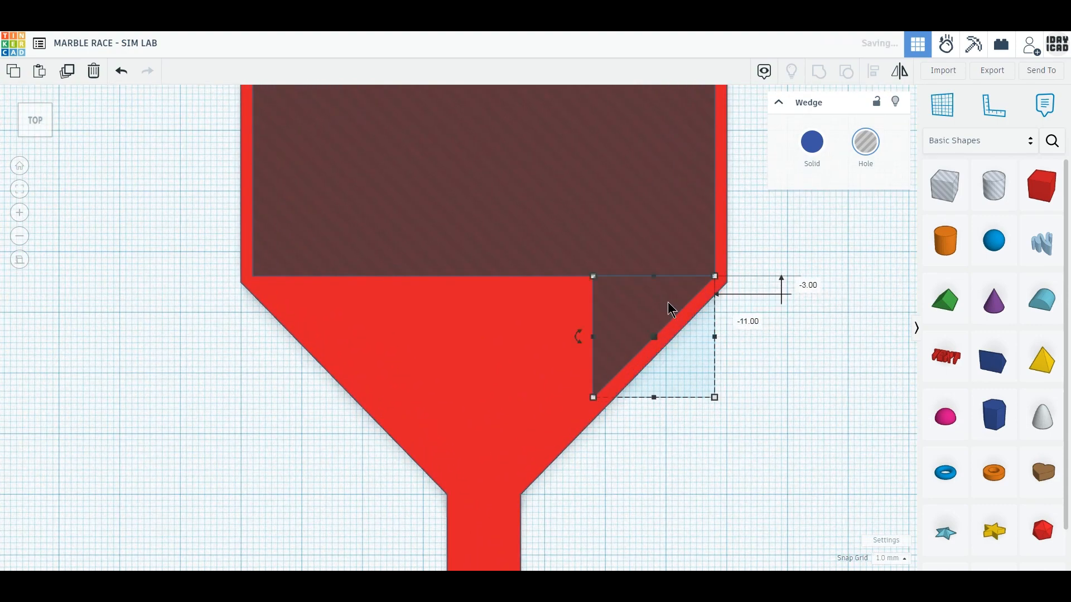
drag(590, 400, 500, 494)
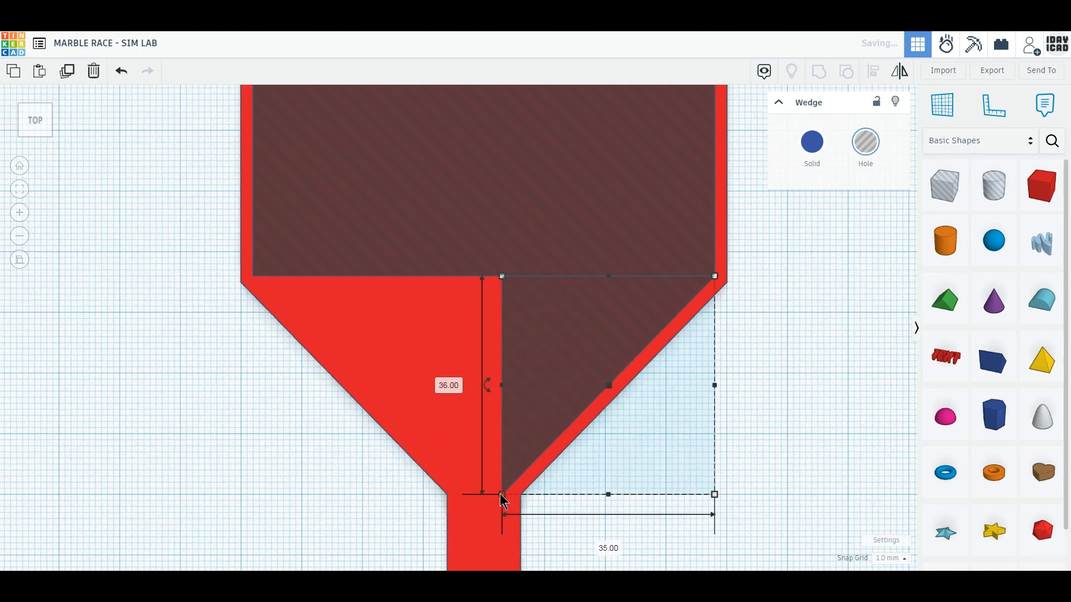
Step: Duplicate the wedge hole, mirror the copy left to right, and move it into the funnel's left corner
click(66, 76)
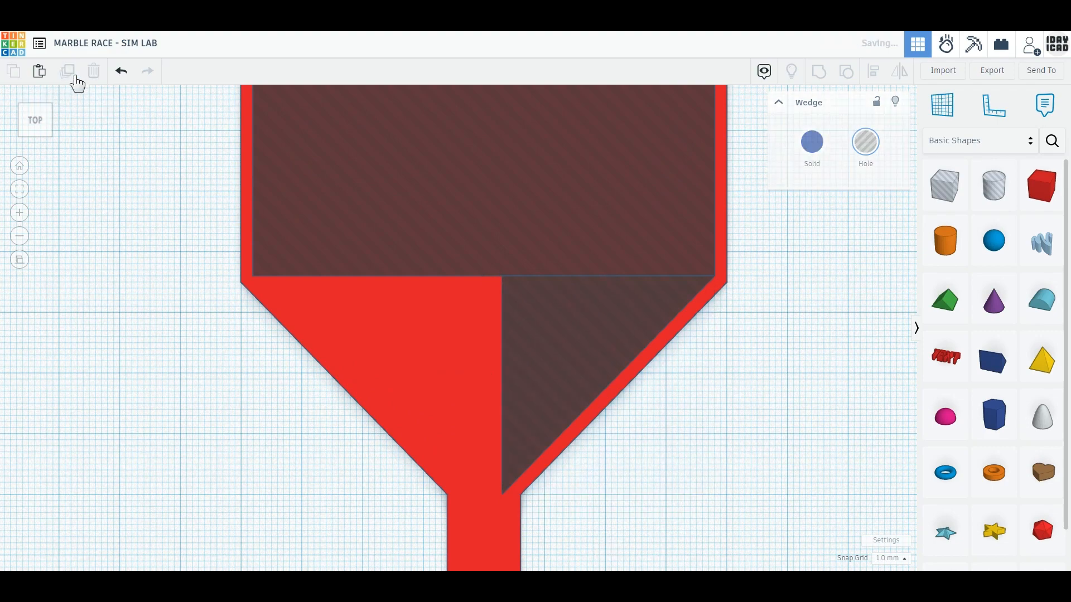
click(902, 80)
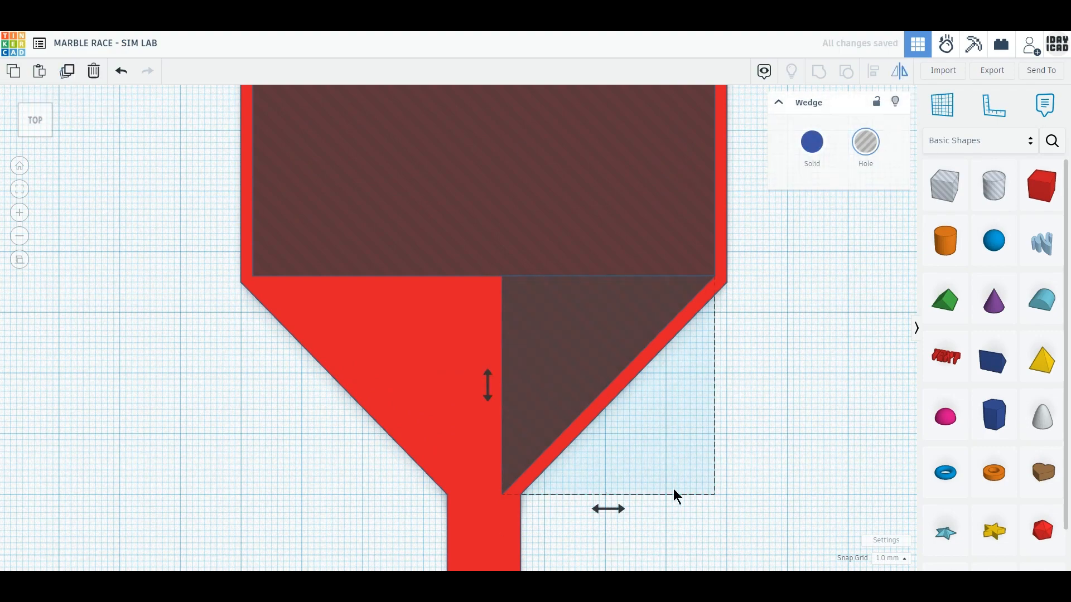
click(608, 509)
drag(684, 430, 456, 409)
Step: Add a box hole between the two wedge holes and size it to 8 by 64 mm, running down into the neck
drag(945, 185, 521, 339)
middle_drag(676, 471, 681, 357)
drag(589, 273, 515, 542)
scroll(514, 537, down, 2)
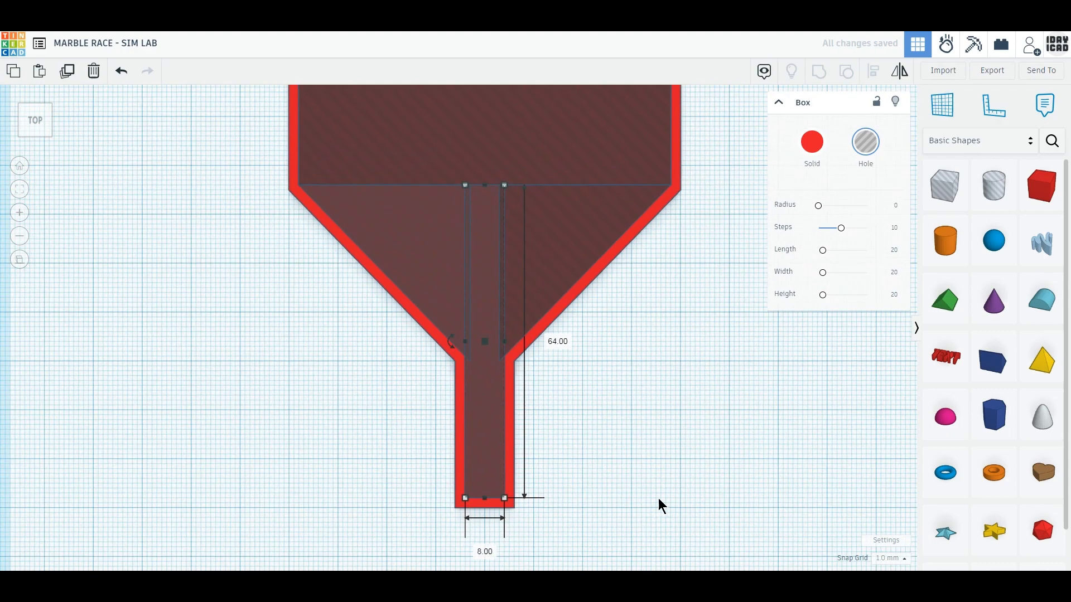
click(381, 499)
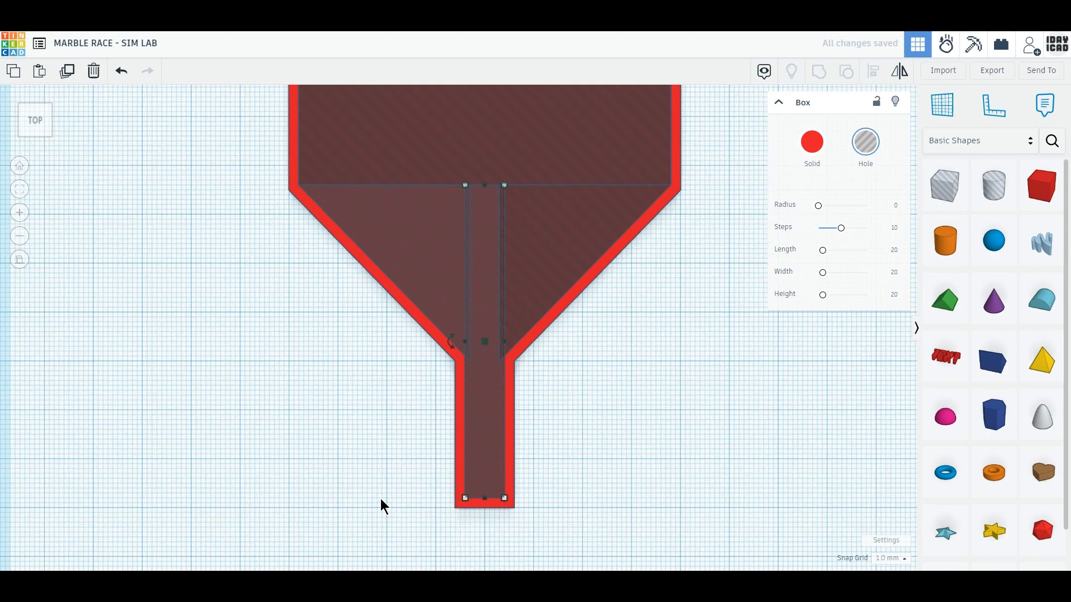
Step: Select the four hole shapes without the red body and raise them 2 mm to leave a floor
scroll(494, 450, down, 2)
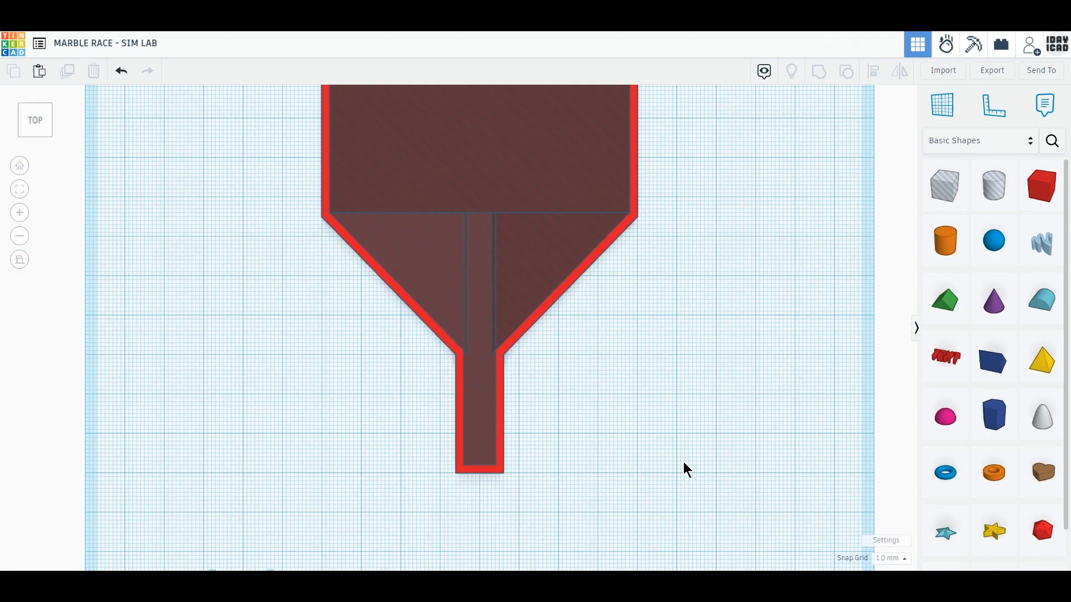
drag(684, 462, 285, 170)
right_drag(581, 377, 437, 461)
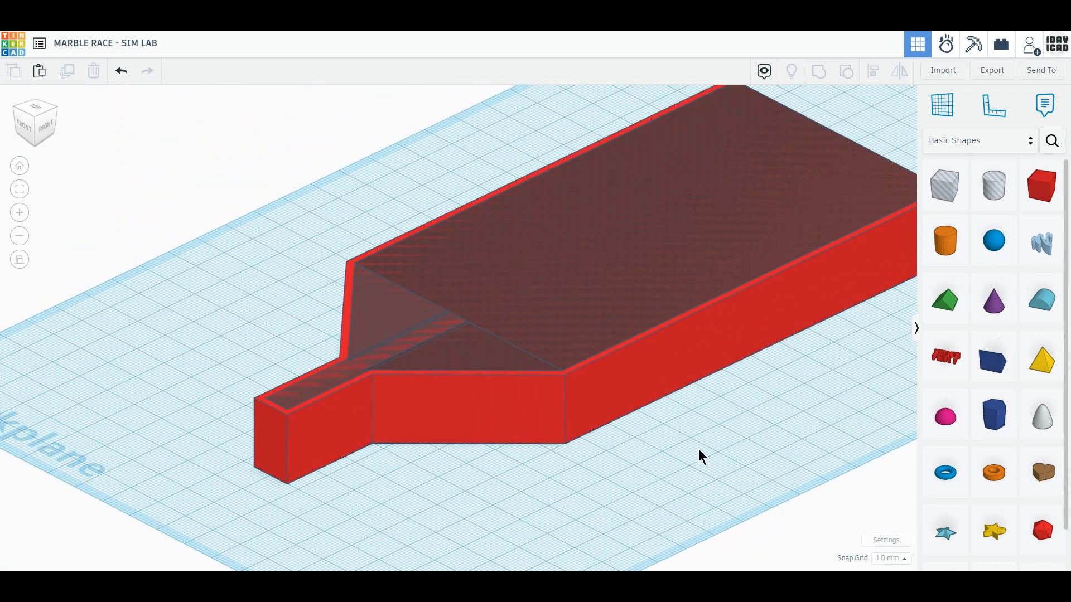
drag(729, 471, 313, 202)
shift+click(428, 413)
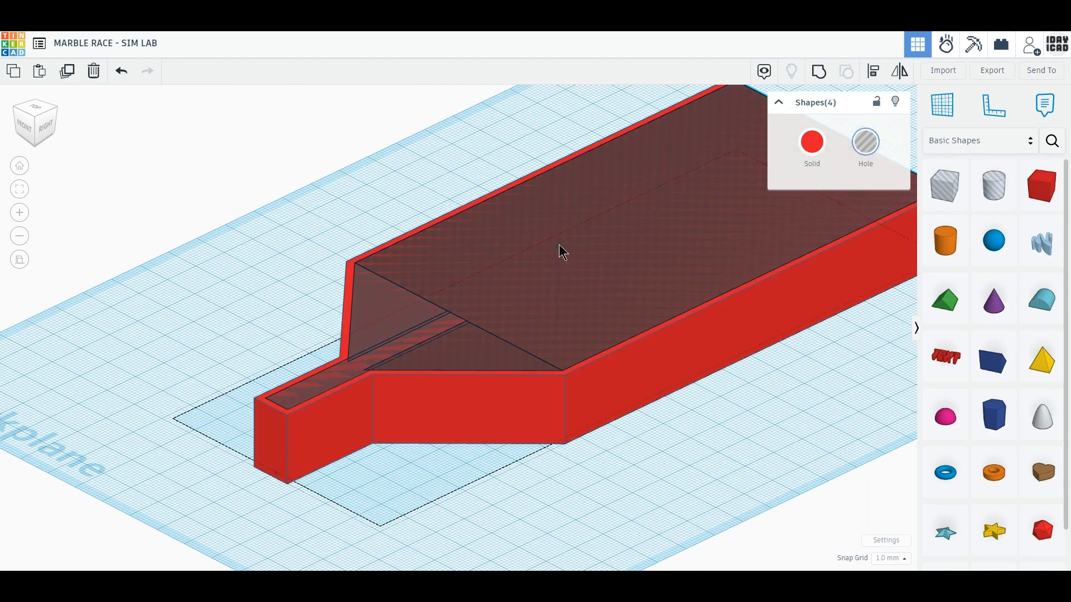
drag(558, 248, 560, 242)
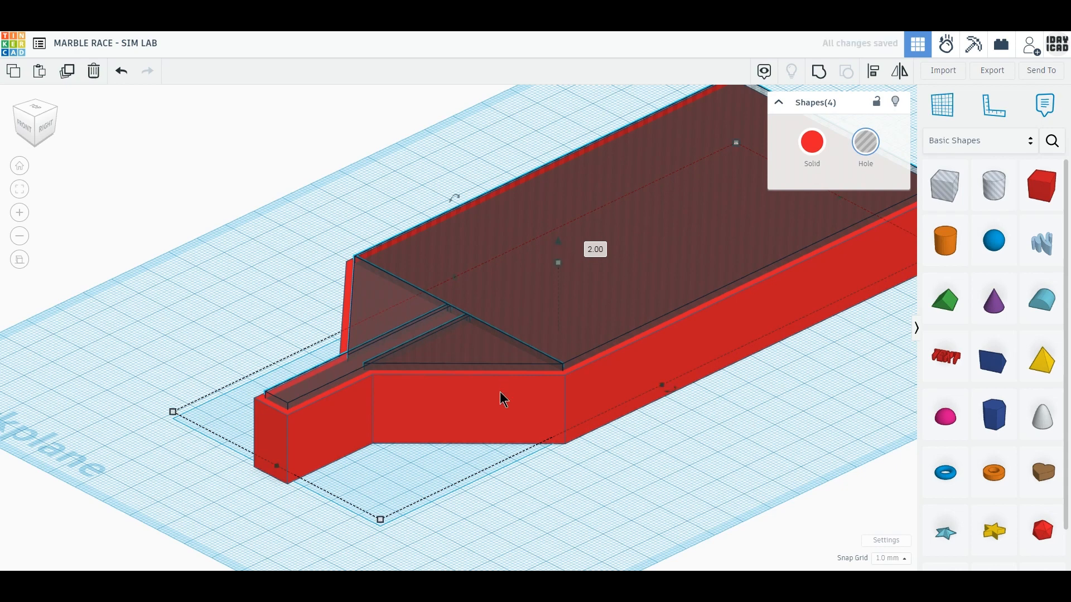
Step: Reduce the red body's height to 10 mm and group it with the four holes to hollow out the track
key(ctrl+g)
drag(556, 282, 553, 305)
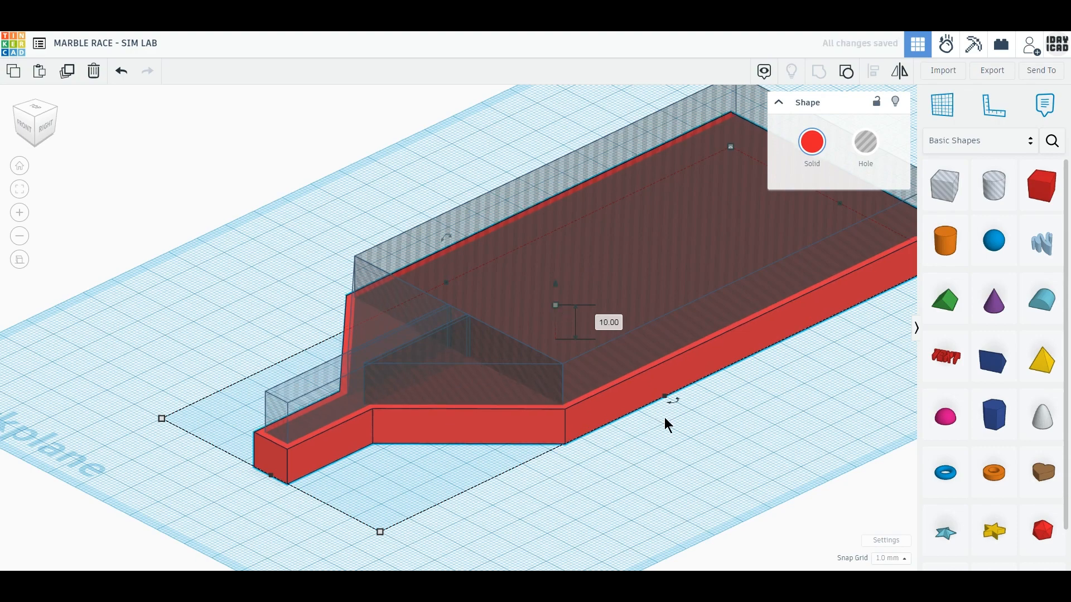
drag(720, 492, 289, 213)
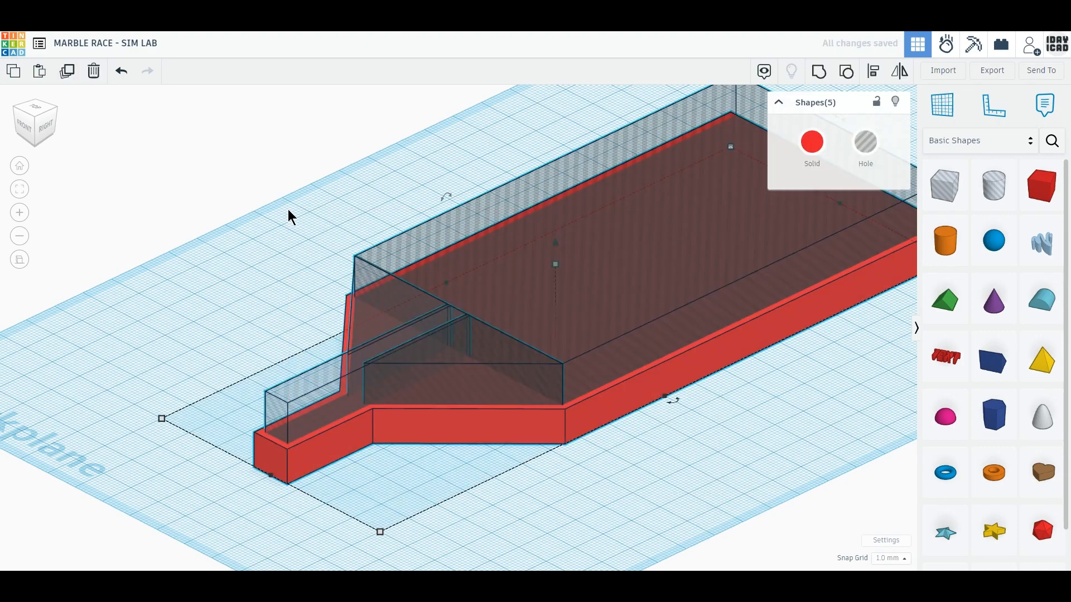
click(819, 72)
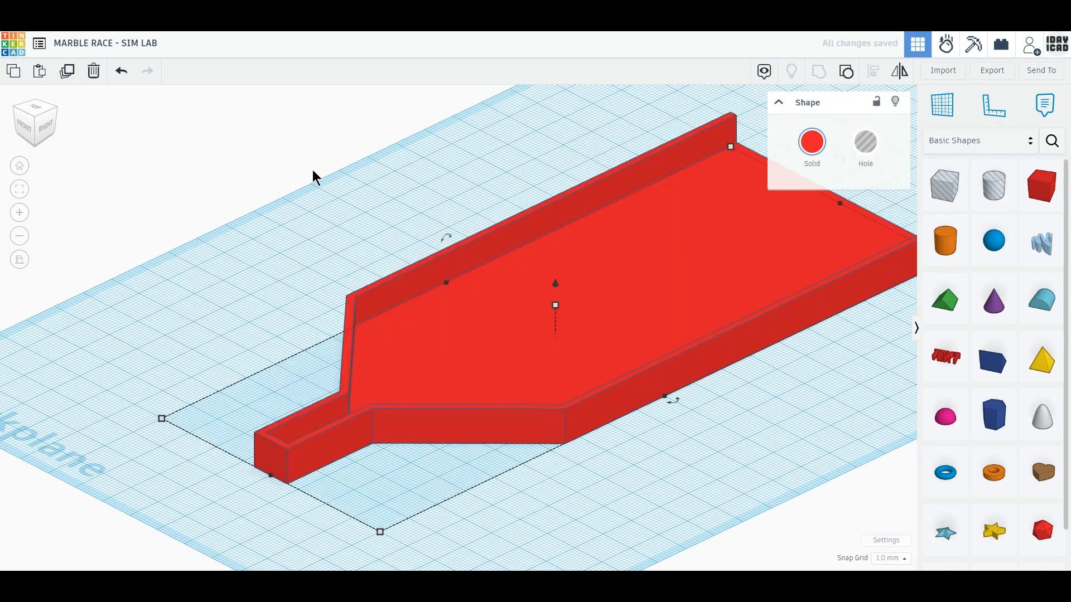
Step: Add a cylinder to the right of the funnel and shrink it to 3 by 3 mm
click(38, 111)
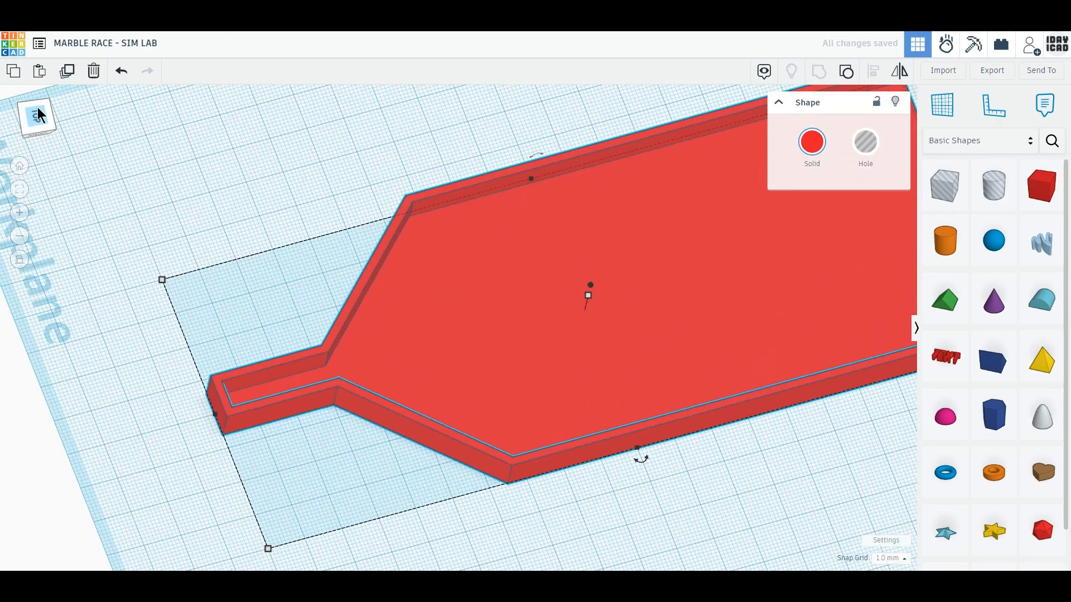
click(28, 119)
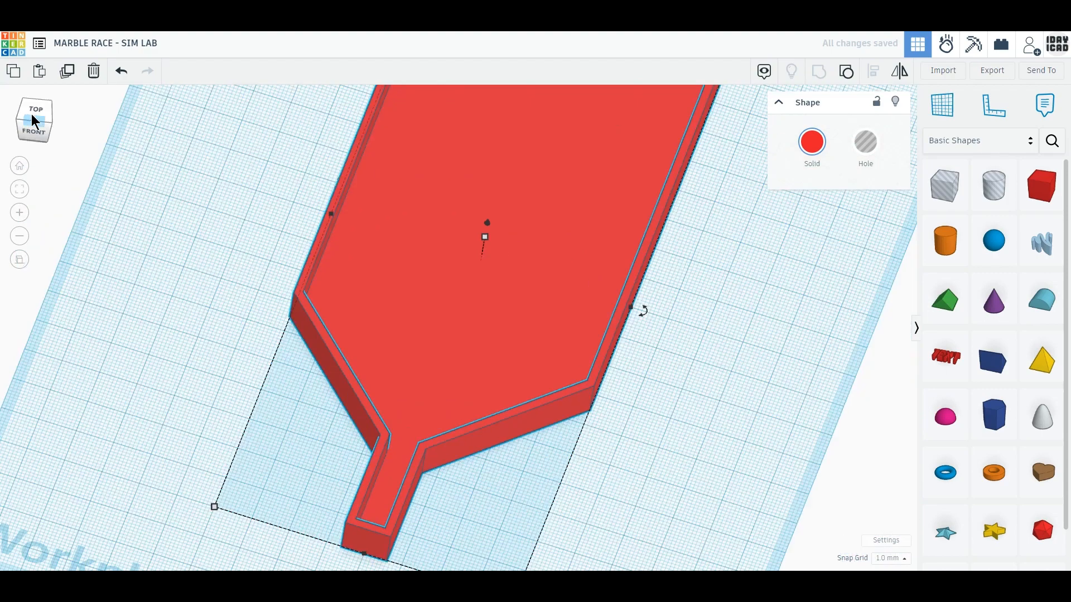
click(35, 115)
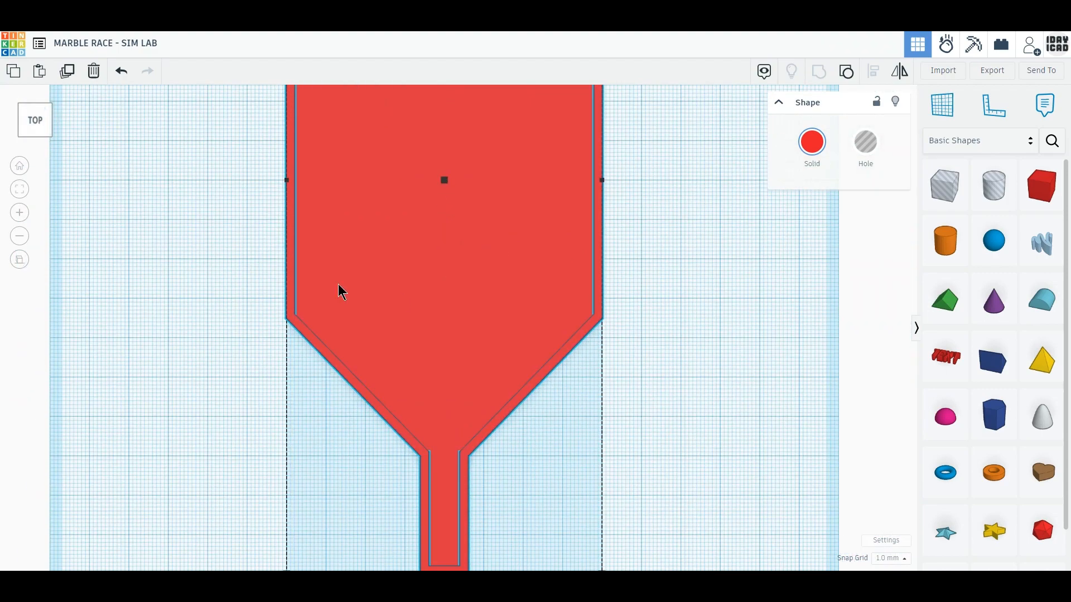
click(731, 305)
drag(945, 240, 668, 385)
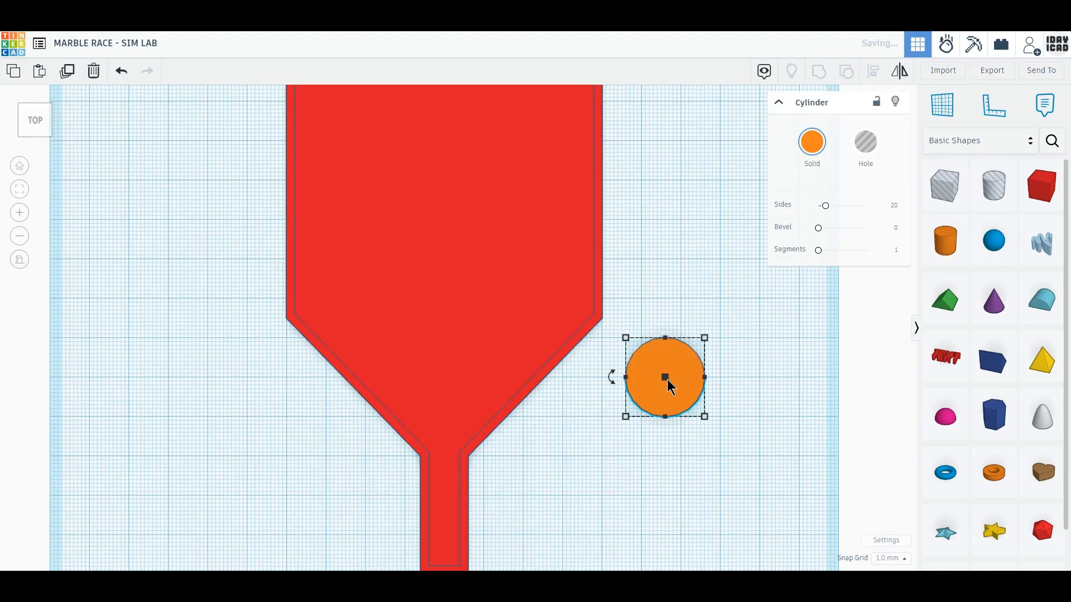
drag(705, 417, 637, 349)
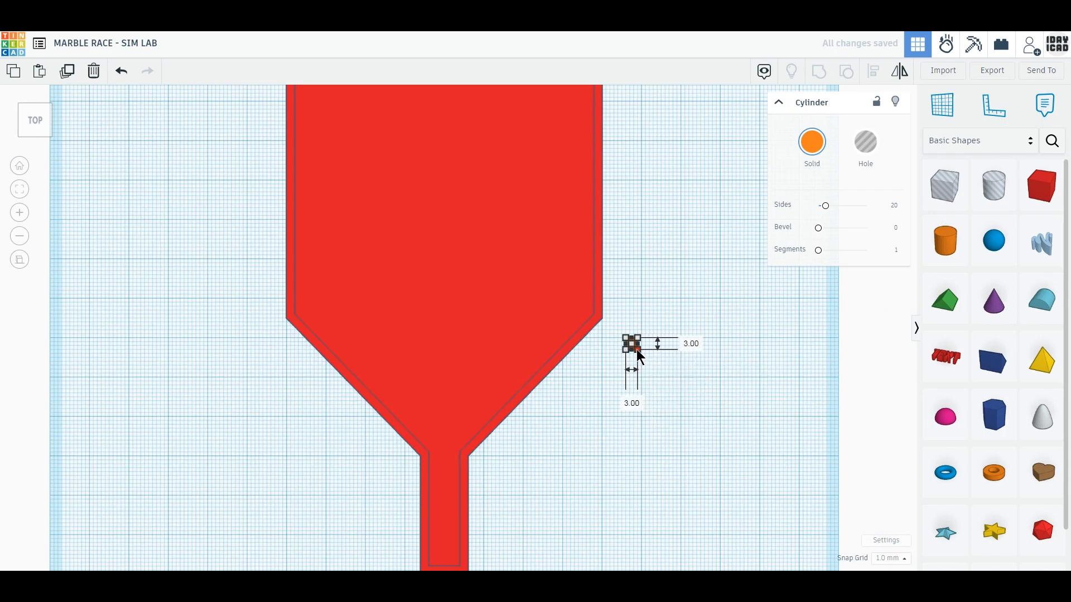
click(648, 357)
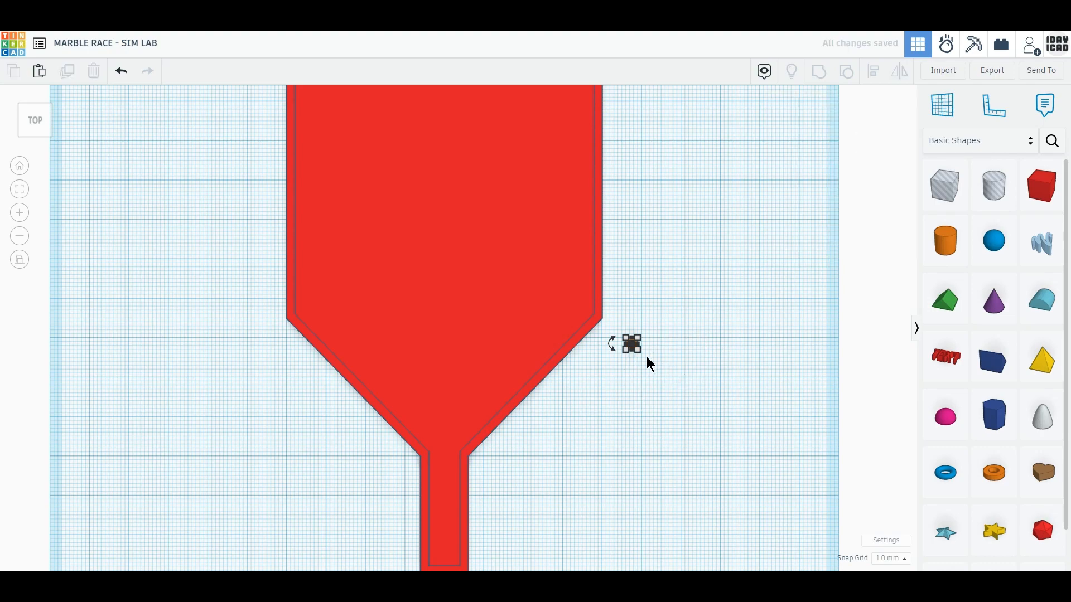
Step: Set the small cylinder's height to 10 mm
click(631, 344)
right_drag(632, 345, 637, 368)
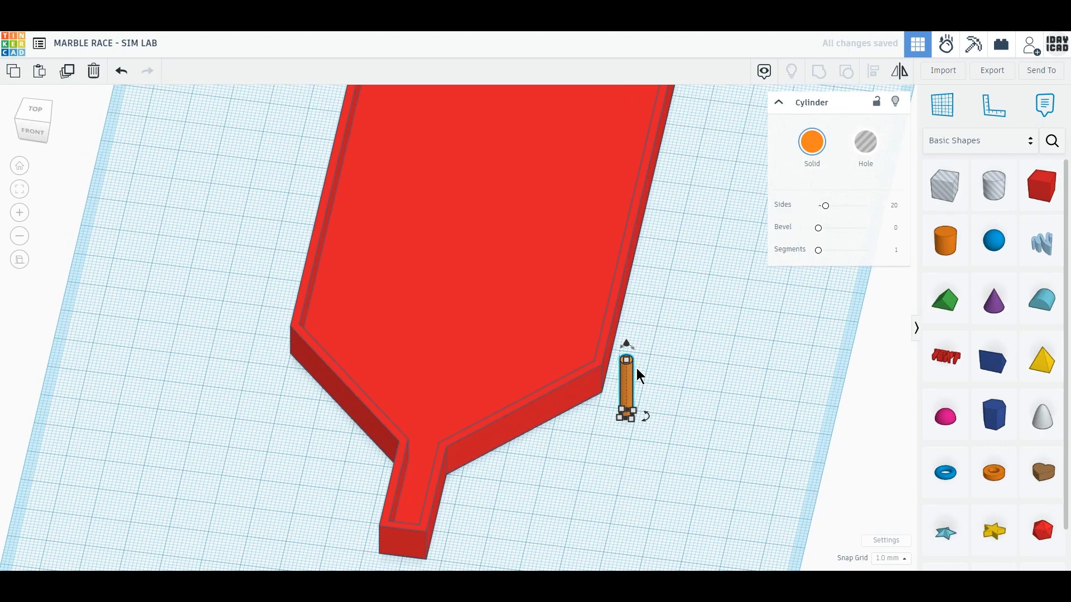
click(628, 361)
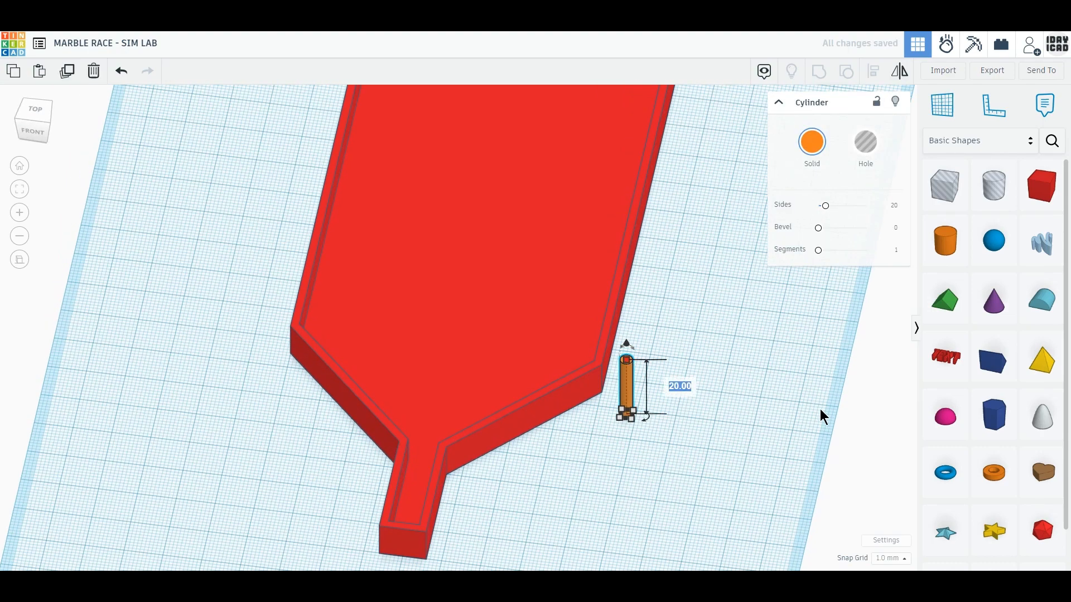
text(10)
key(Return)
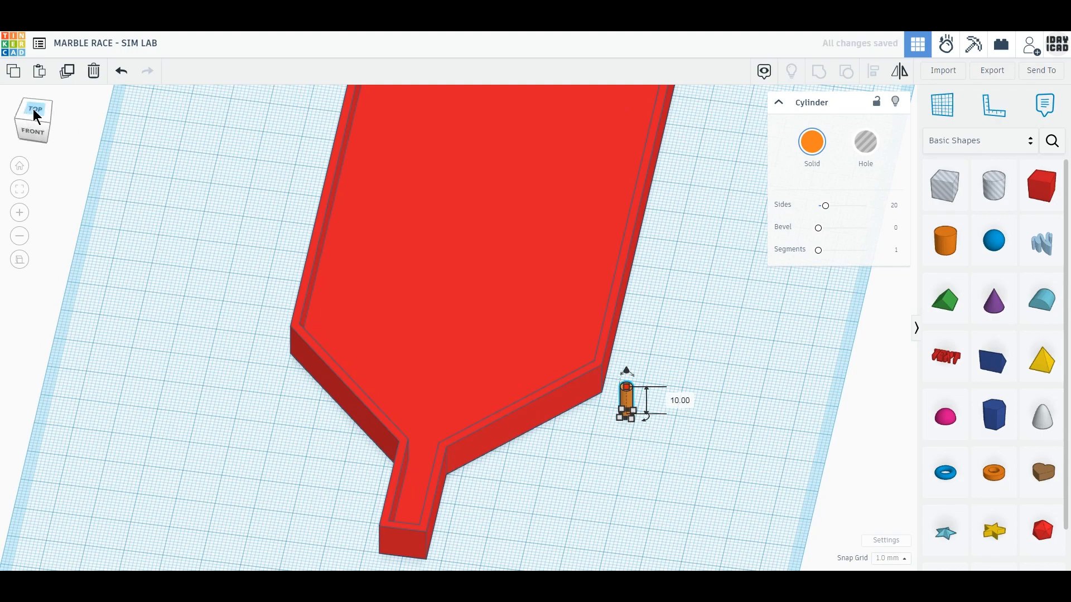
Step: Lengthen the red track to 400 mm and move it 40 mm forward to fit the workplane
click(32, 109)
click(233, 418)
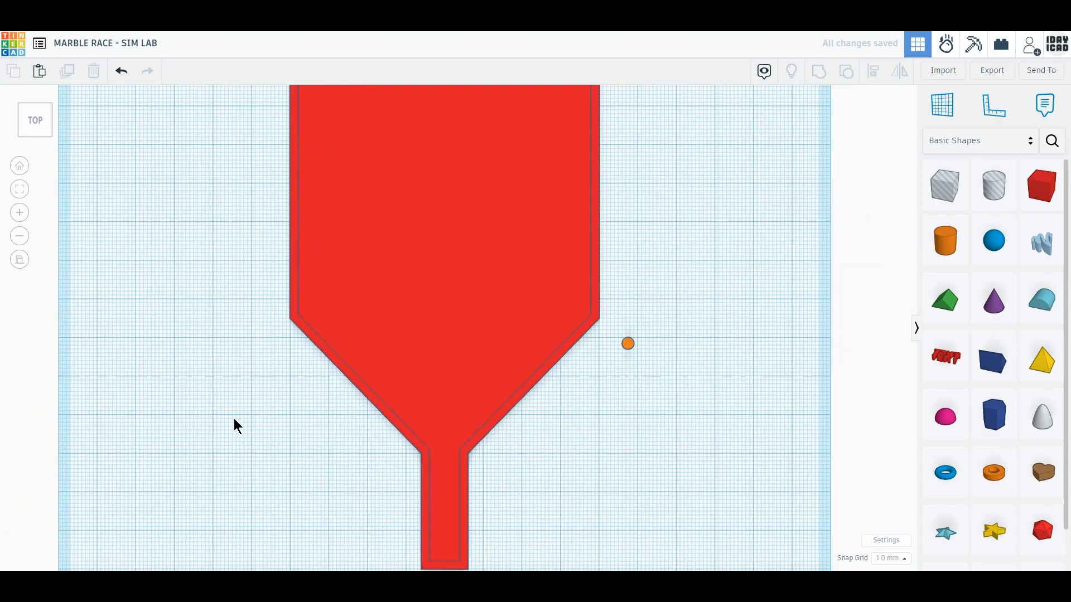
scroll(233, 419, down, 3)
scroll(233, 418, down, 4)
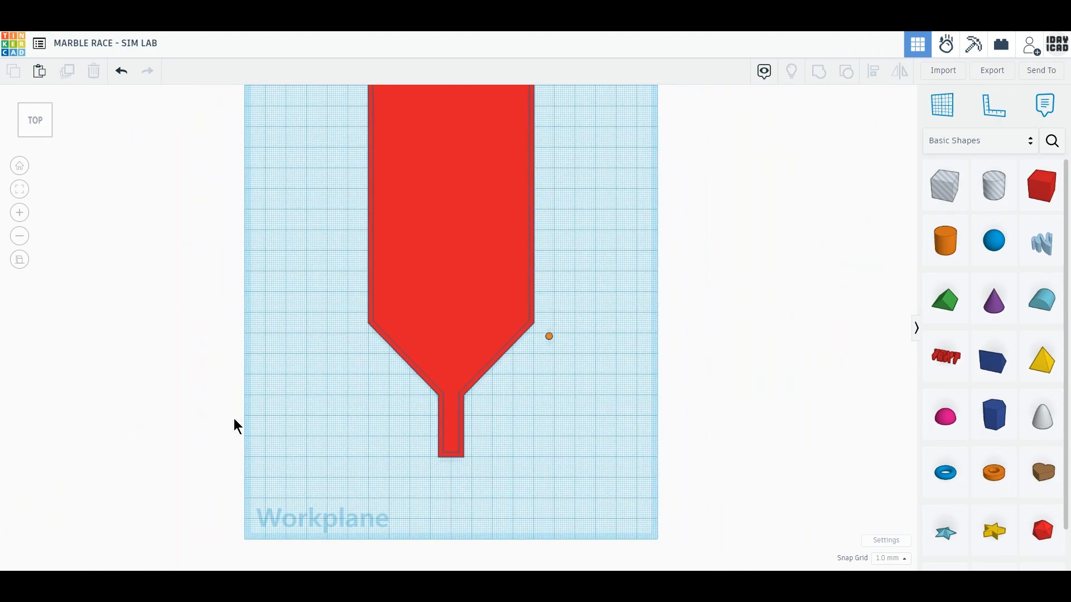
middle_drag(308, 369, 302, 450)
click(468, 375)
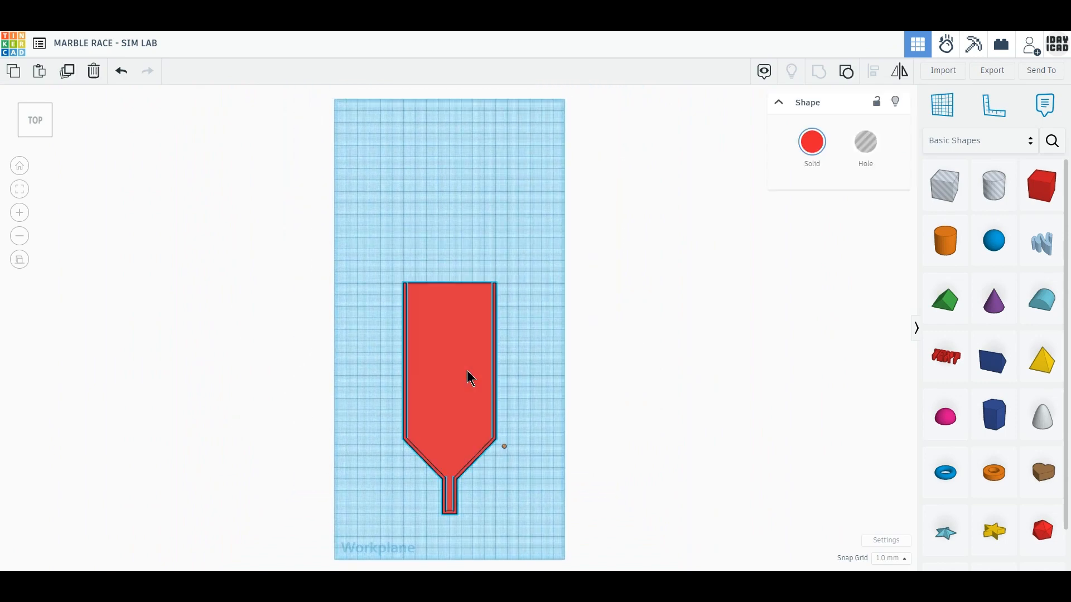
drag(450, 288, 452, 99)
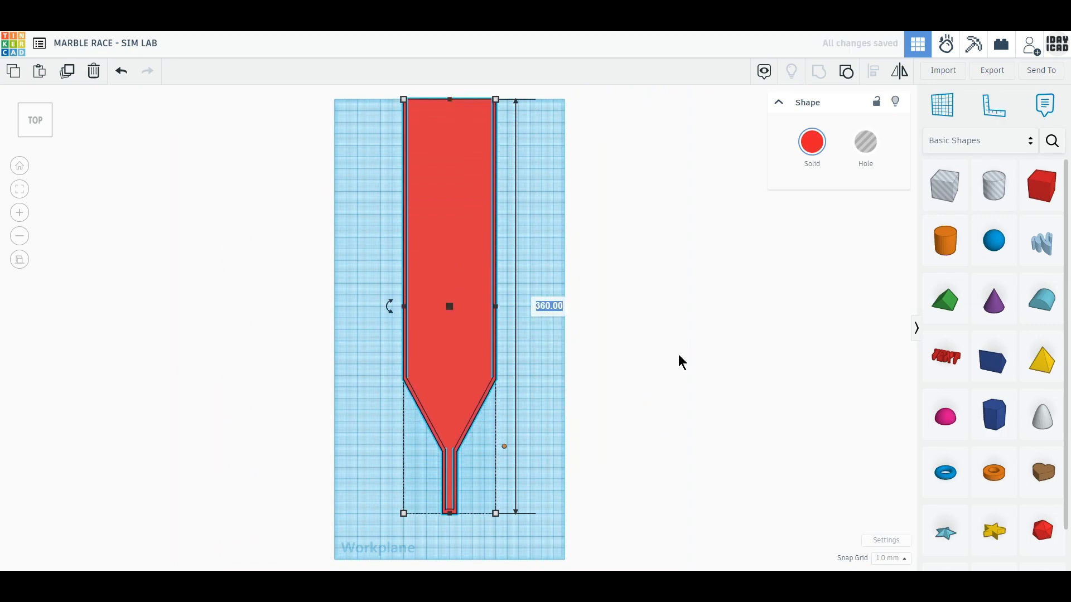
text(400)
key(Return)
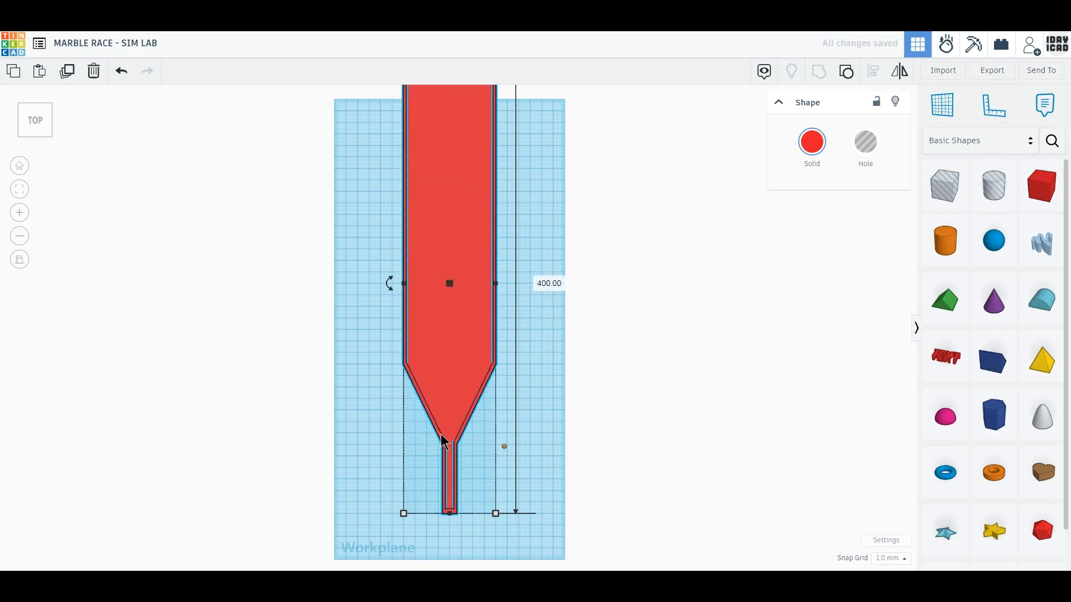
drag(442, 435, 442, 464)
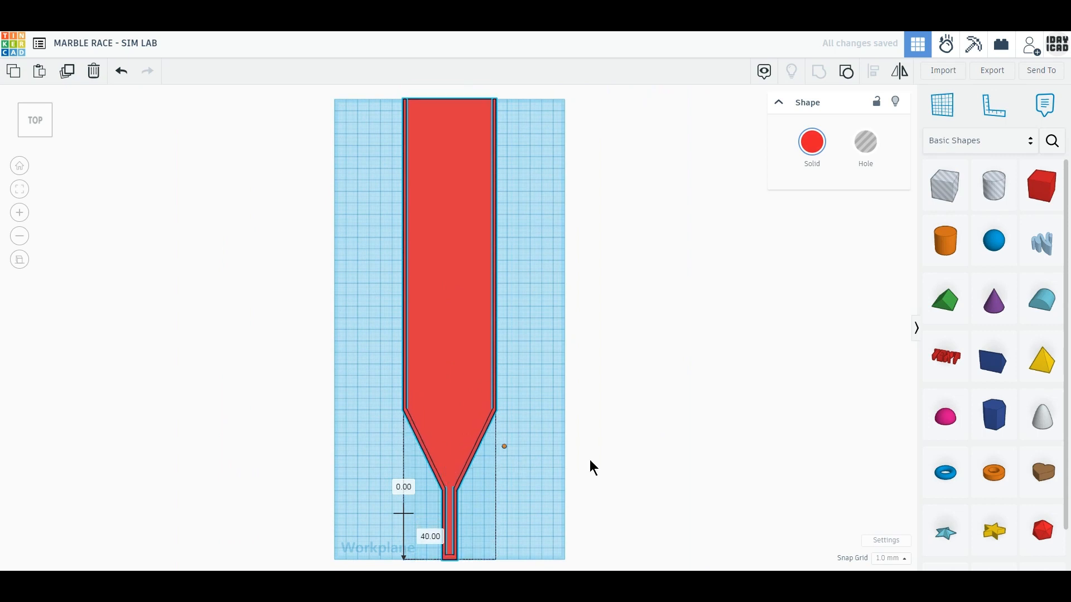
Step: Recolour the red track body white
click(503, 447)
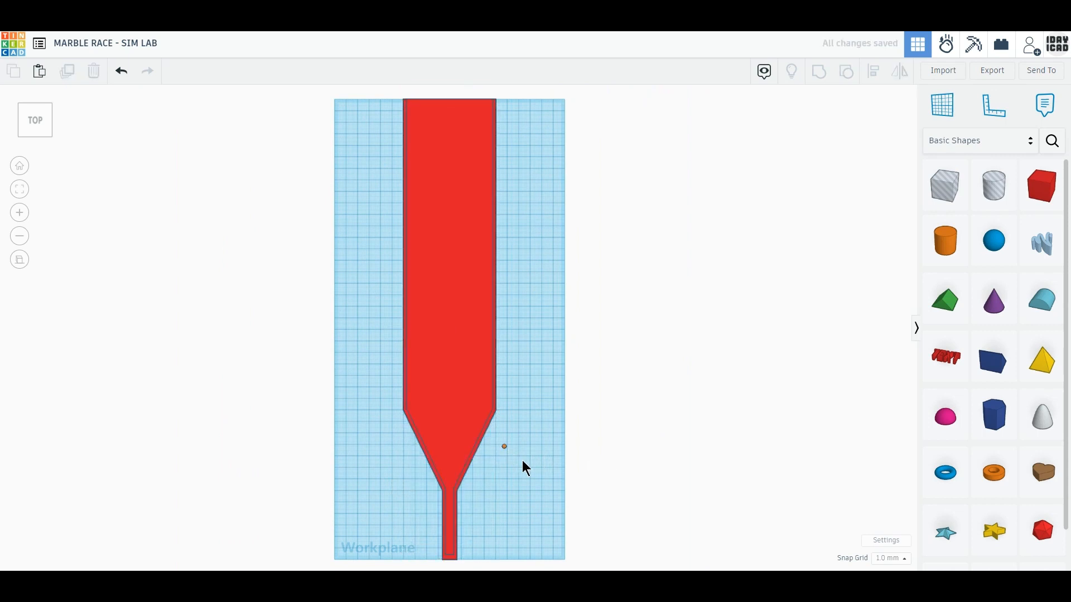
drag(522, 460, 453, 390)
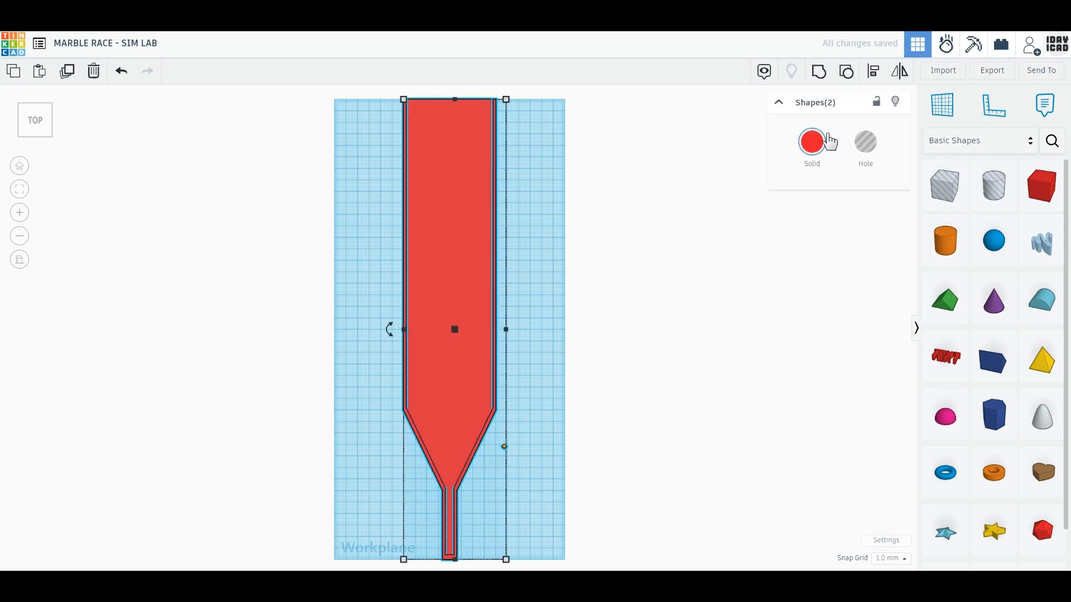
click(811, 143)
click(521, 328)
click(458, 339)
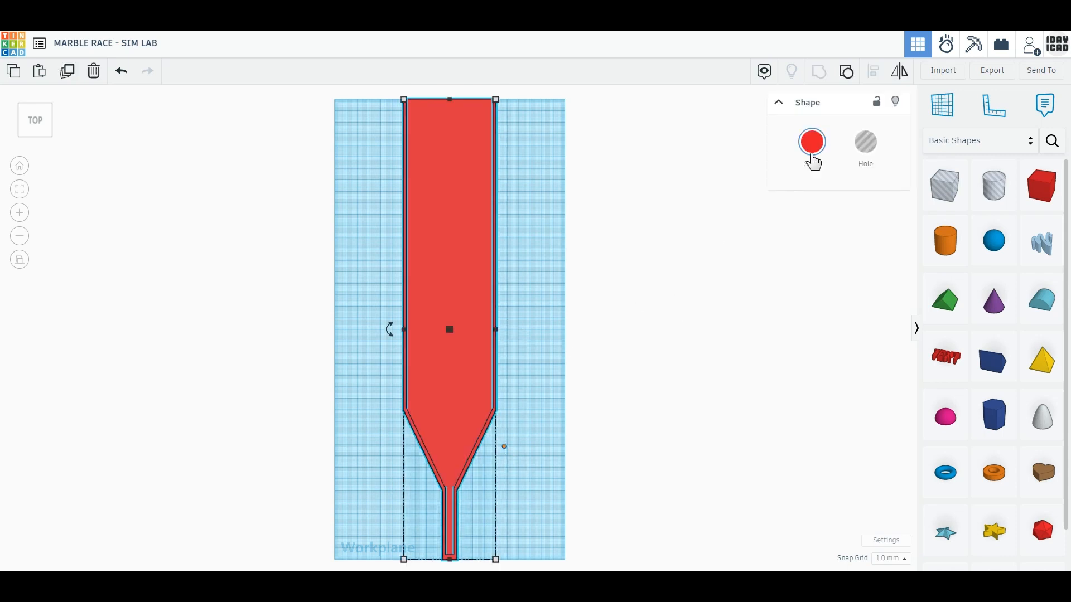
click(812, 143)
click(1000, 222)
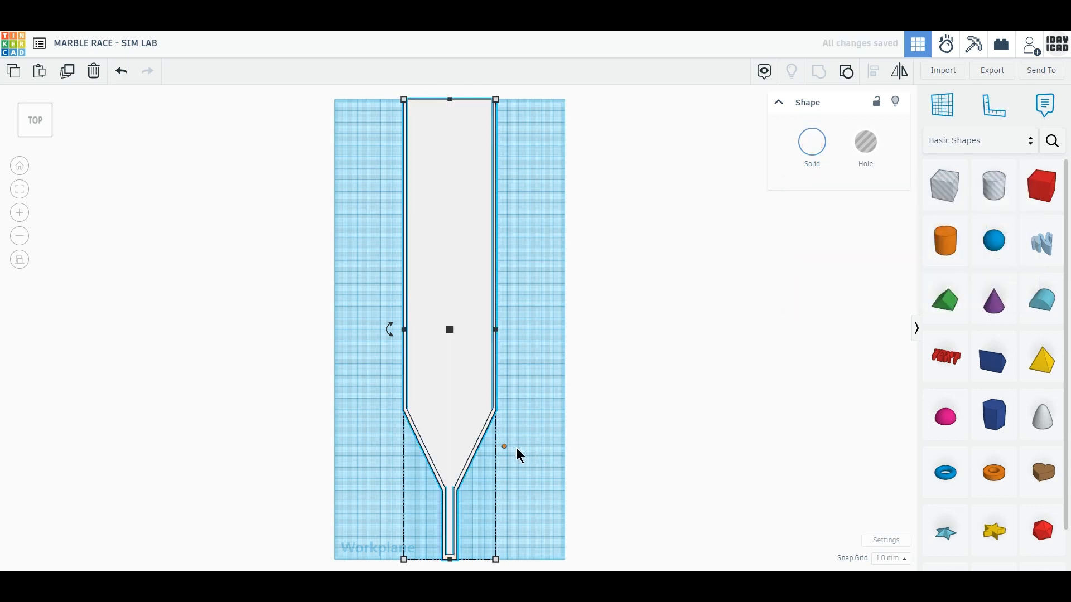
Step: Recolour the small cylinder beside the funnel dark grey
click(504, 446)
click(815, 146)
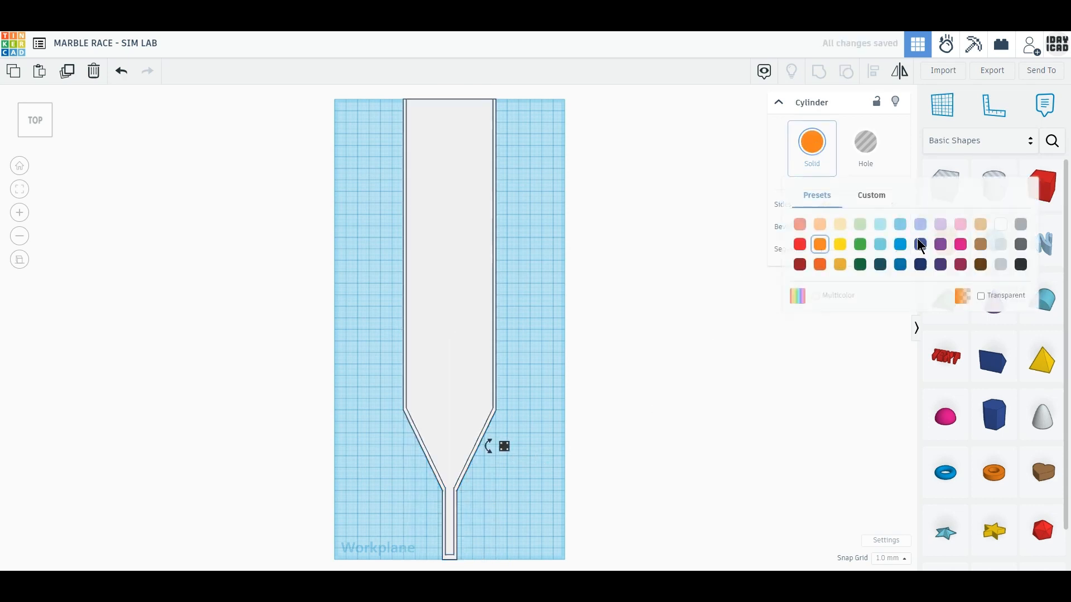
click(1021, 244)
click(417, 491)
Step: Move the grey cylinder inside the track near the wide mouth of the funnel and duplicate it repeatedly in place
scroll(420, 496, up, 1)
scroll(417, 489, up, 2)
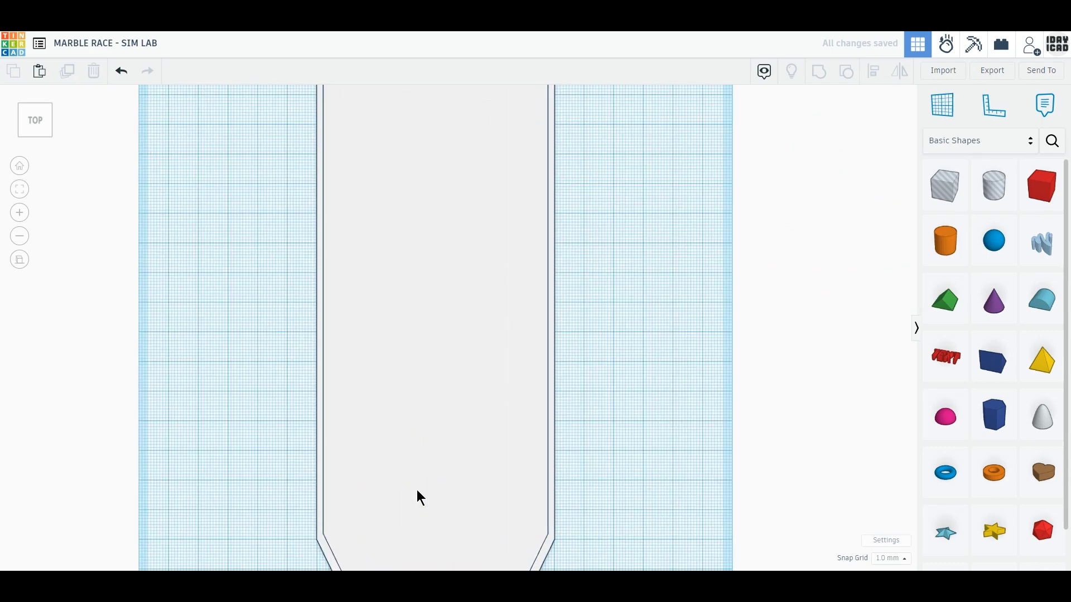
drag(588, 338, 430, 263)
middle_drag(565, 383, 604, 520)
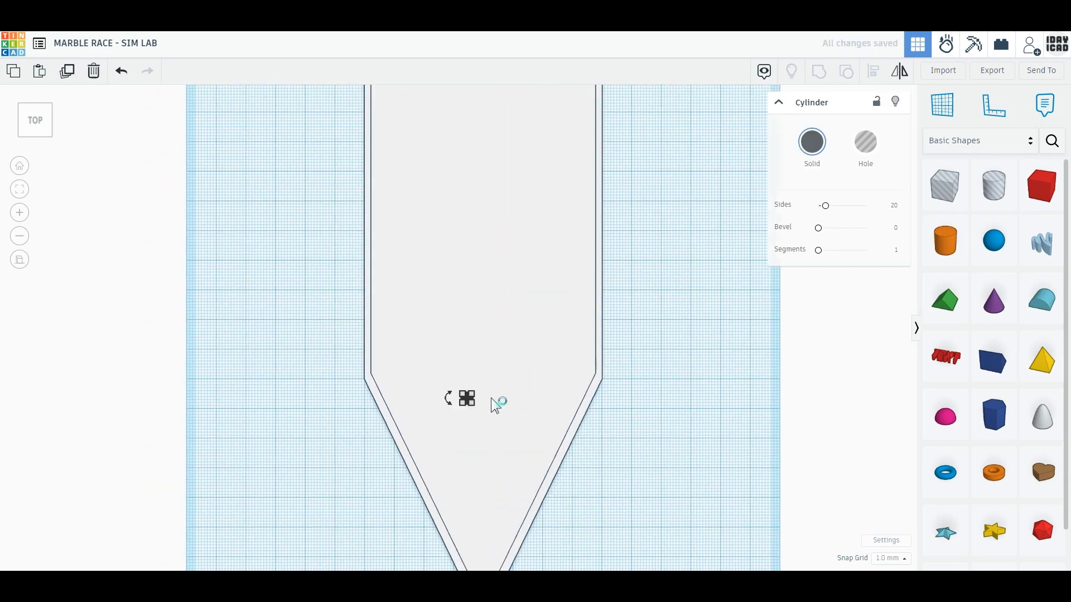
click(68, 72)
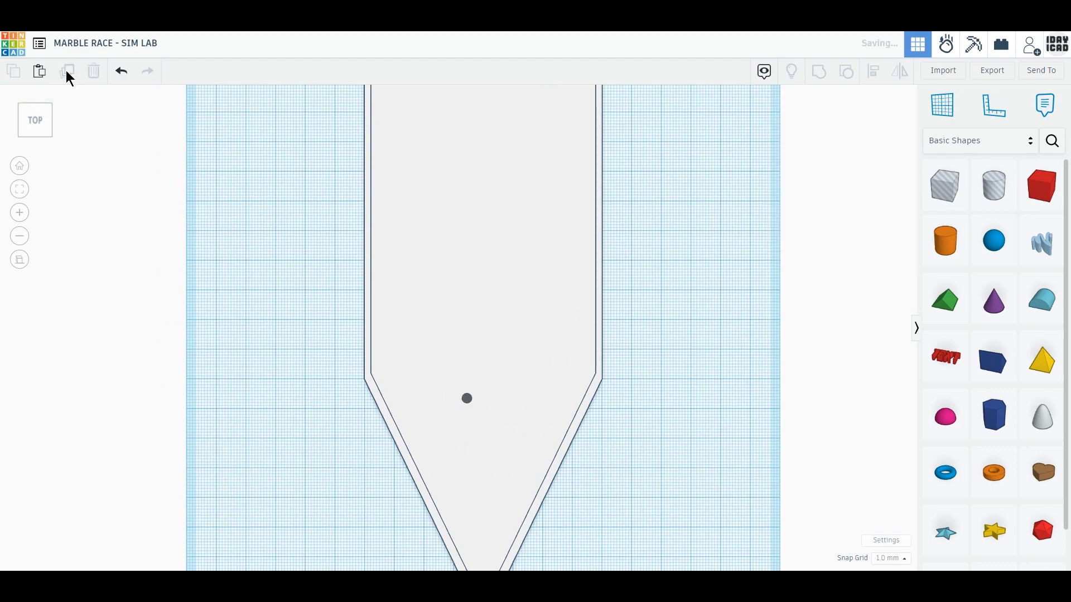
click(68, 74)
Step: Spread copies from the stacked pegs in a staggered pattern over the funnel mouth and the lower straight section
click(467, 400)
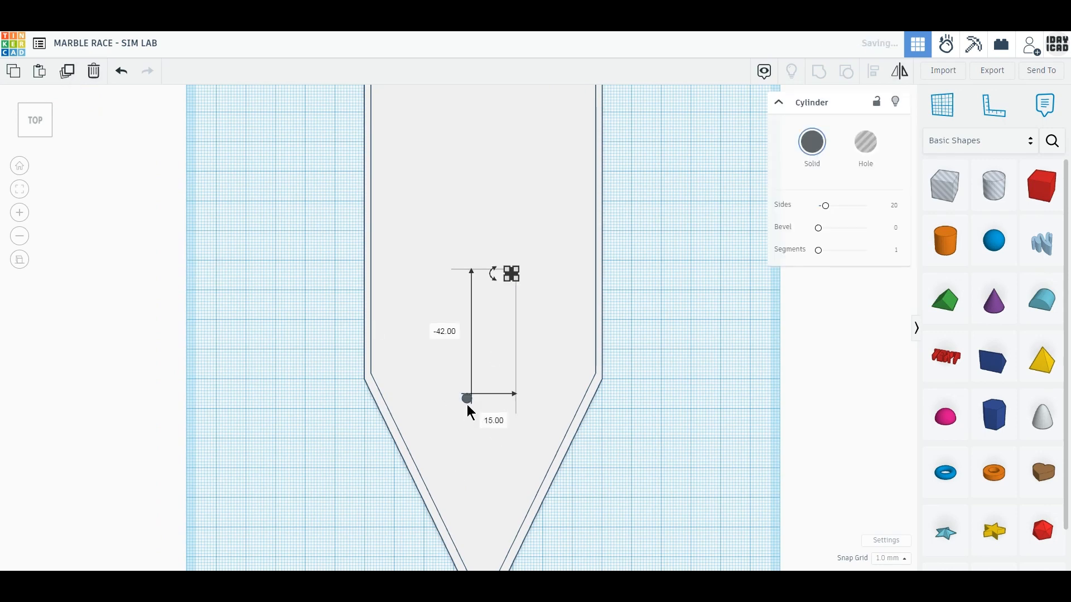
click(461, 299)
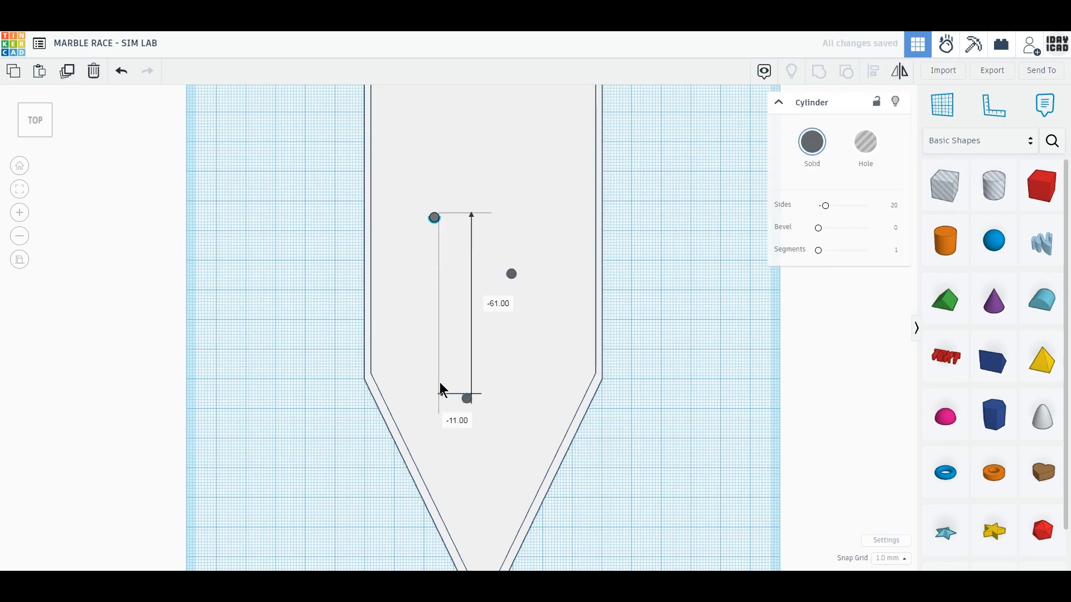
click(467, 398)
click(466, 397)
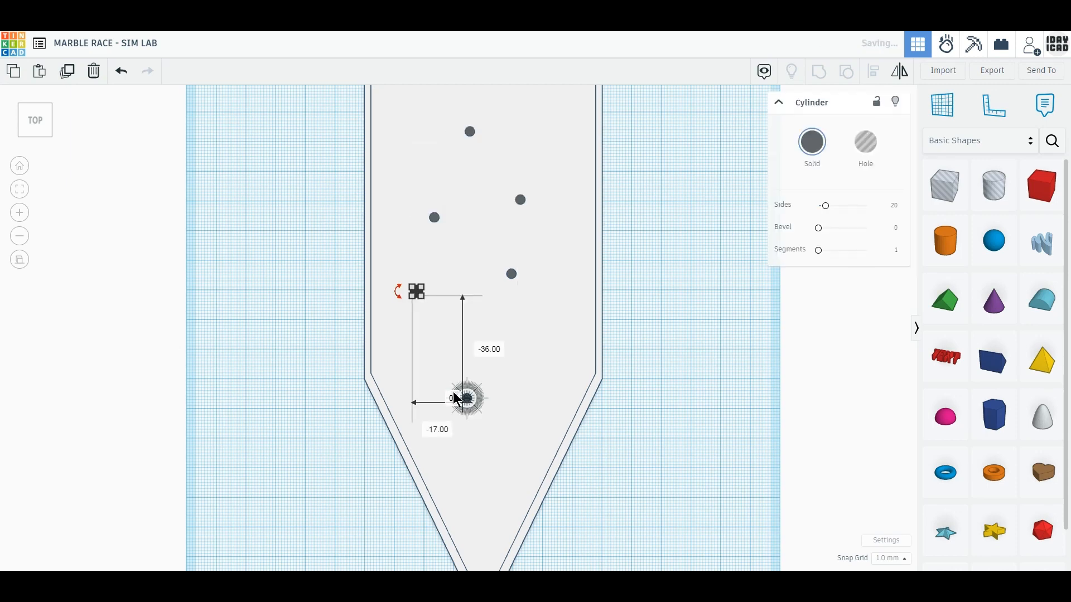
click(498, 415)
alt+drag(467, 398, 535, 348)
alt+drag(467, 398, 527, 440)
click(467, 398)
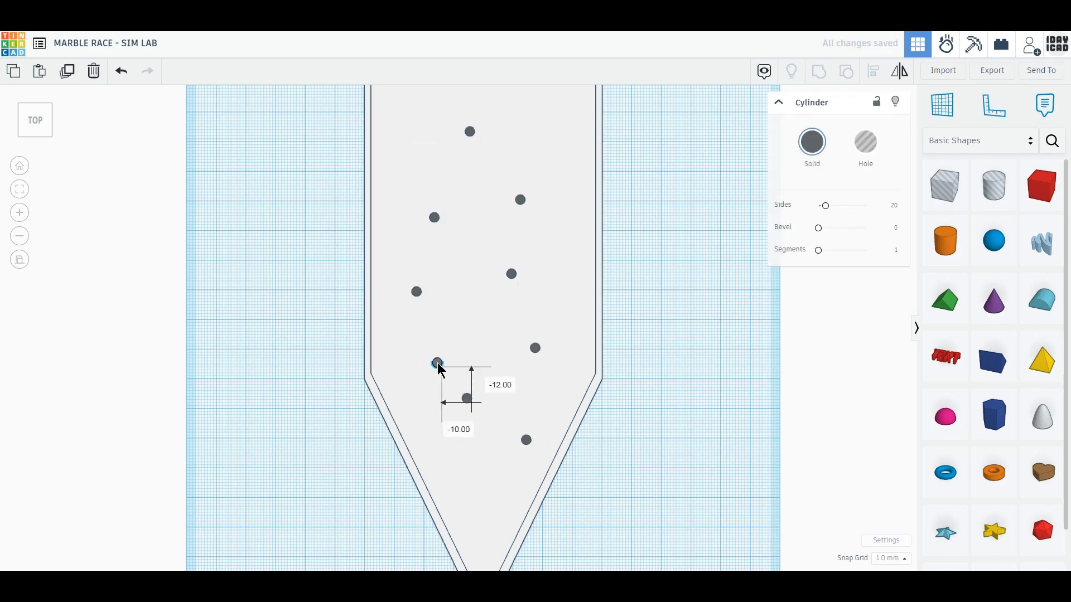
Step: Place further copies from the stack in the gaps between the pegs and a little farther up the track
alt+drag(467, 398, 479, 330)
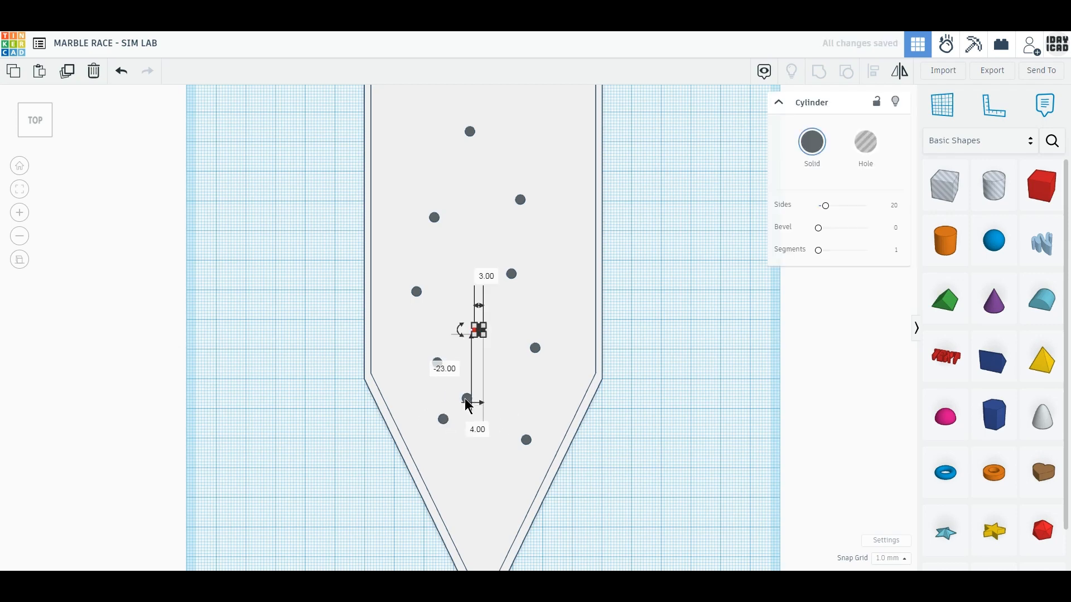
alt+drag(467, 398, 547, 146)
alt+drag(467, 398, 416, 152)
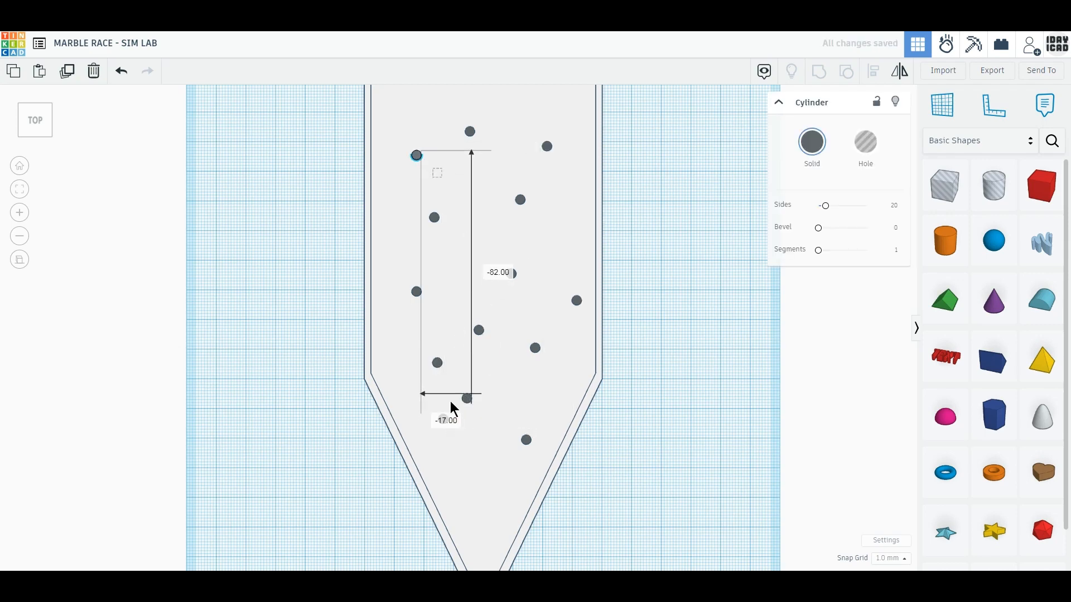
alt+drag(533, 117, 535, 92)
alt+drag(471, 406, 467, 242)
key(Escape)
Step: Duplicate the peg farthest from the funnel repeatedly in place
scroll(550, 458, up, 6)
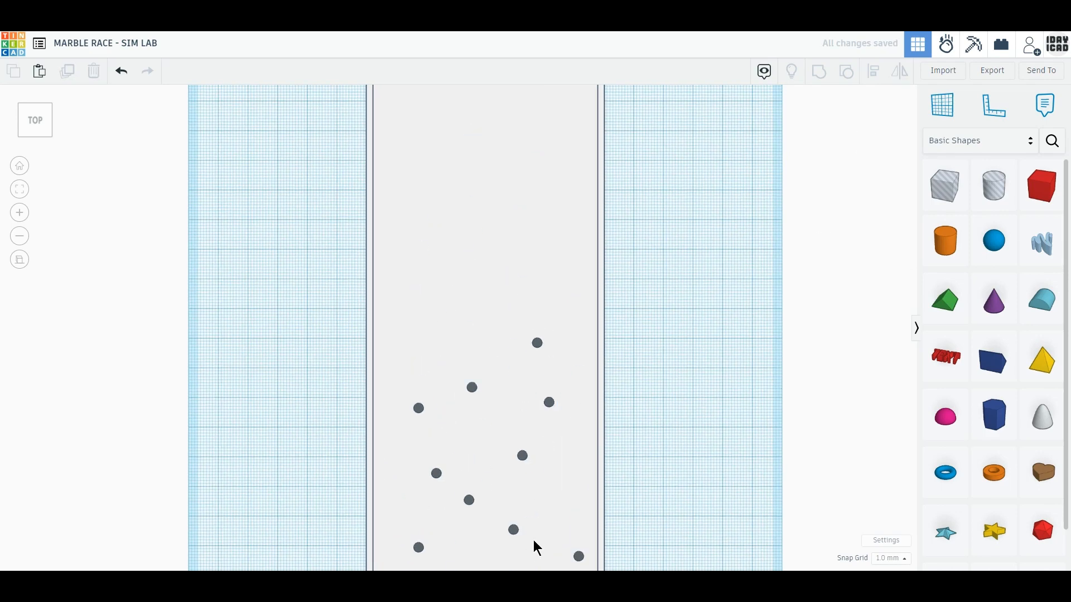
click(542, 445)
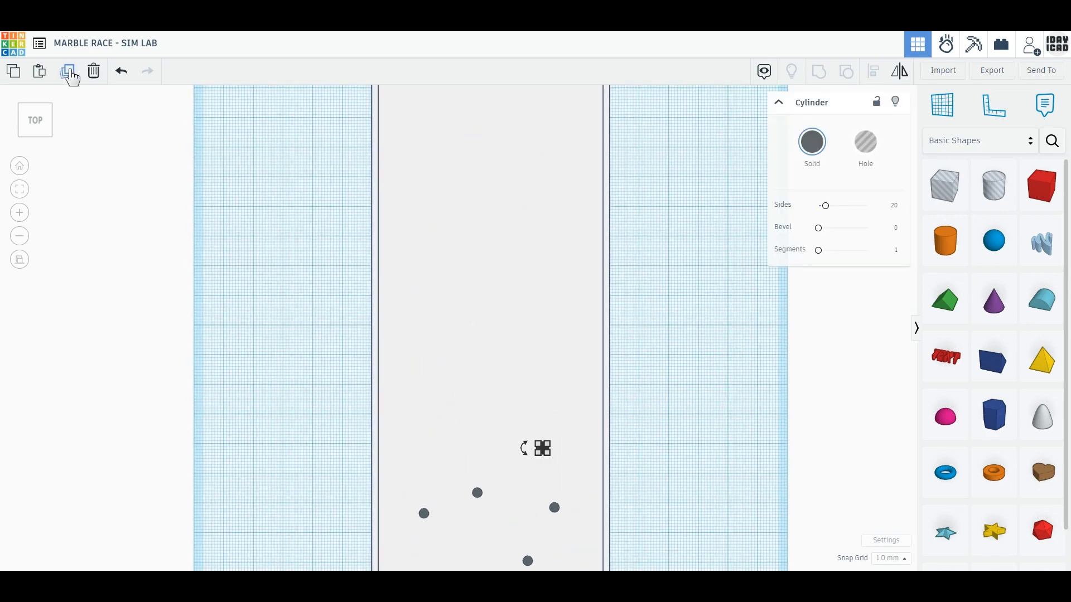
click(68, 75)
key(Escape)
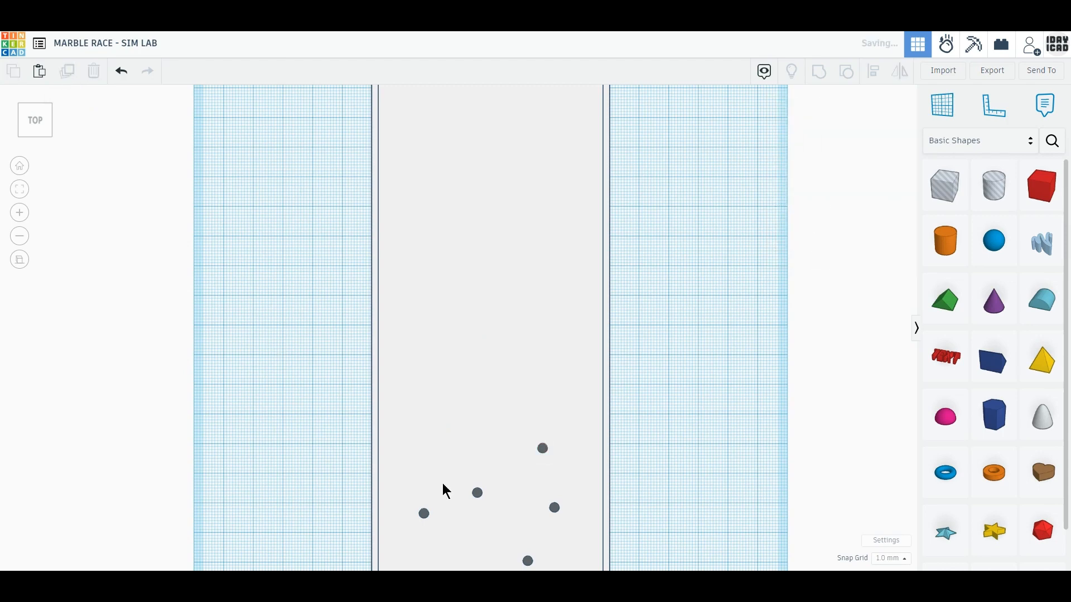
Step: Distribute the new stacked copies in a staggered pattern across the empty middle and upper part of the track
drag(542, 448, 542, 244)
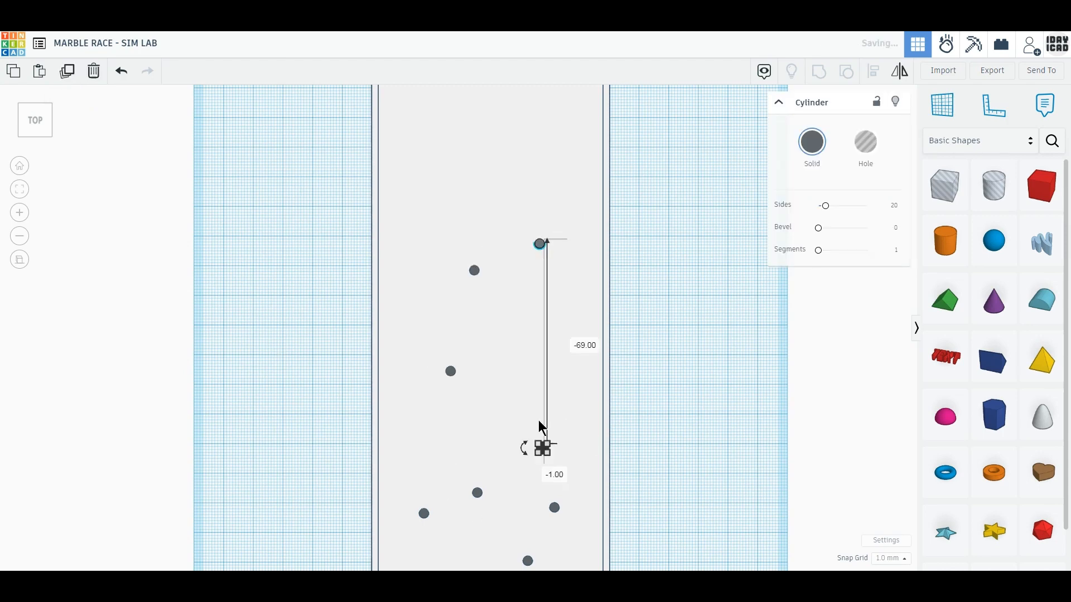
drag(542, 450, 559, 353)
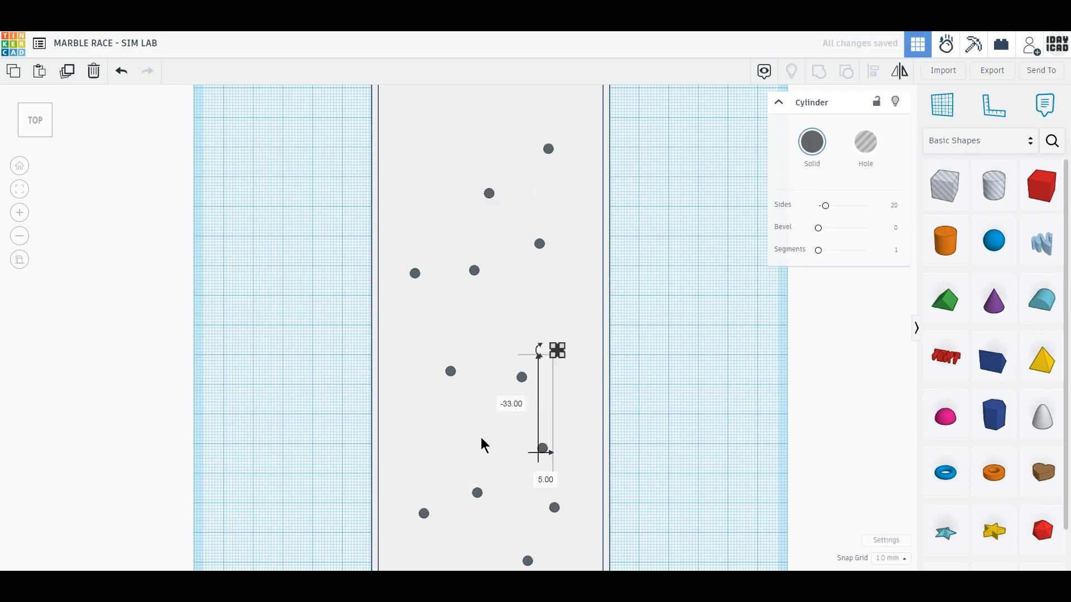
drag(542, 449, 436, 156)
drag(542, 449, 396, 416)
drag(542, 449, 564, 114)
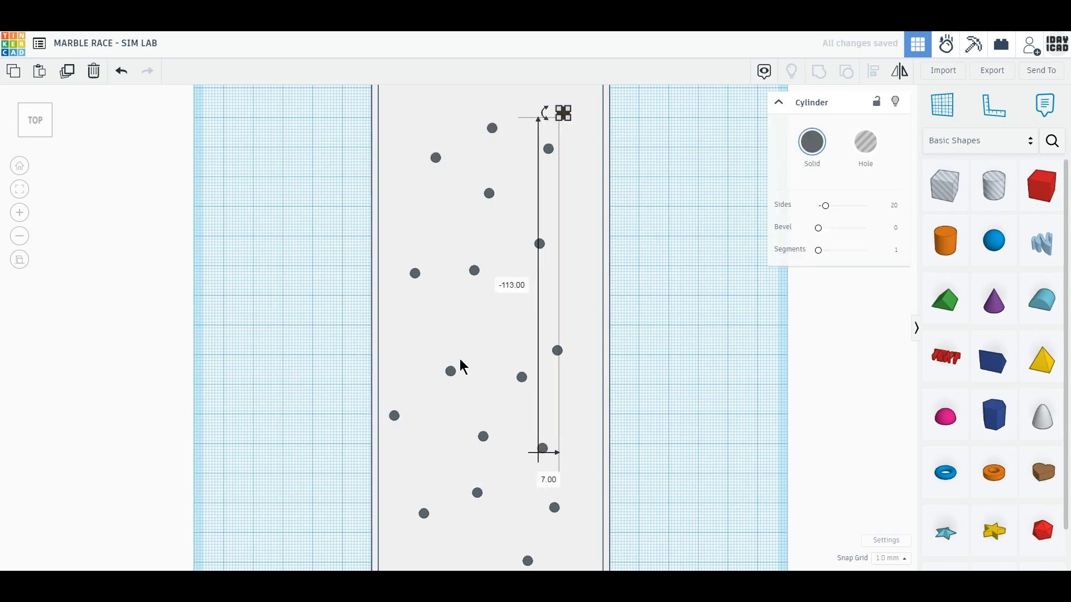
Step: Fill the remaining gaps along both sides of the track with more copies from the stack
drag(543, 449, 403, 221)
drag(543, 450, 424, 107)
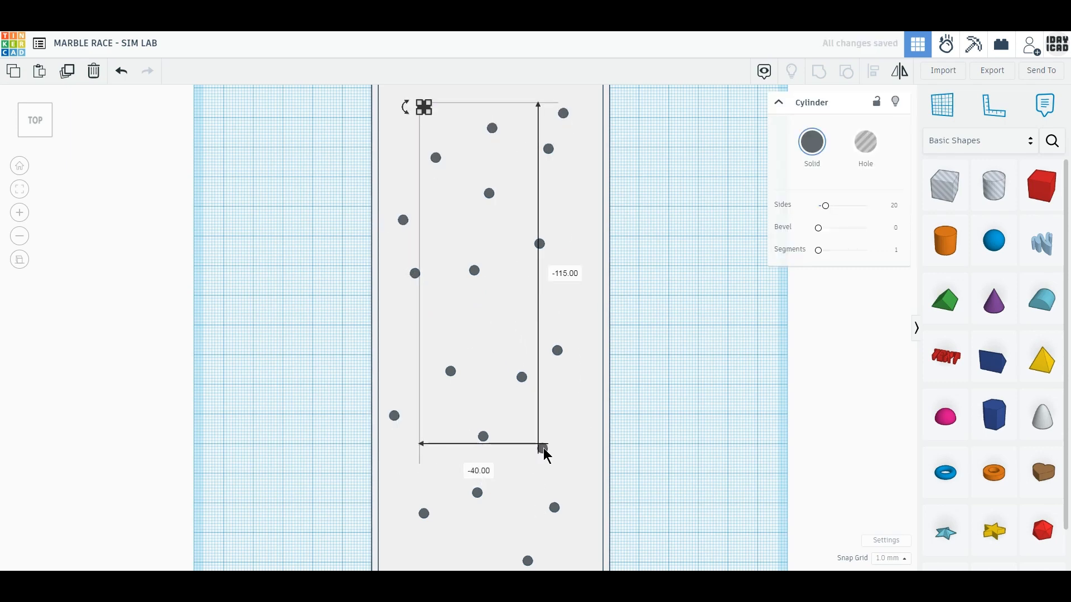
drag(545, 449, 525, 319)
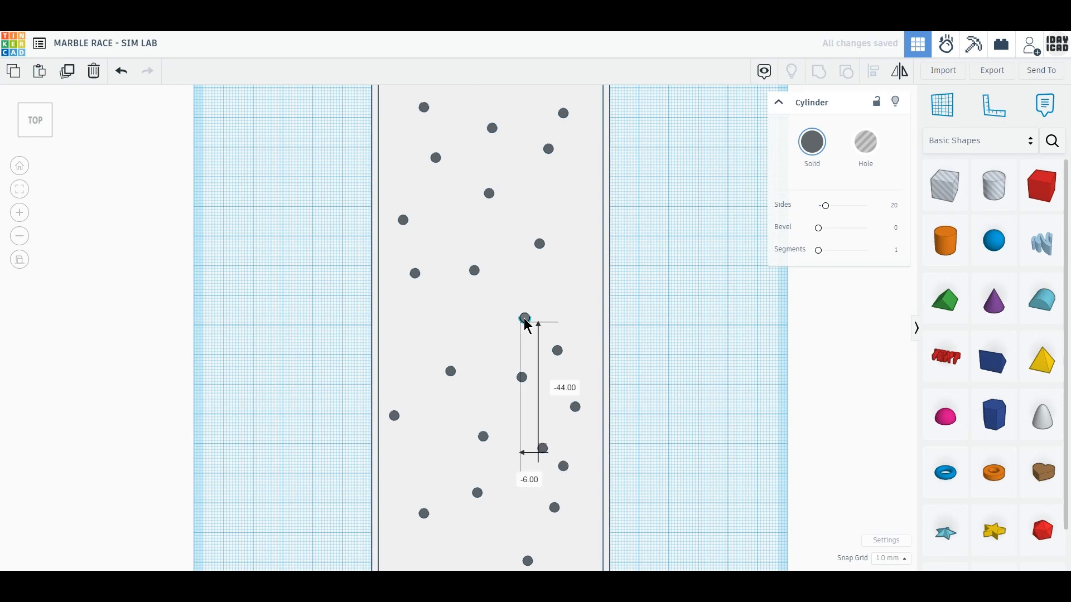
alt+drag(543, 450, 575, 270)
click(569, 462)
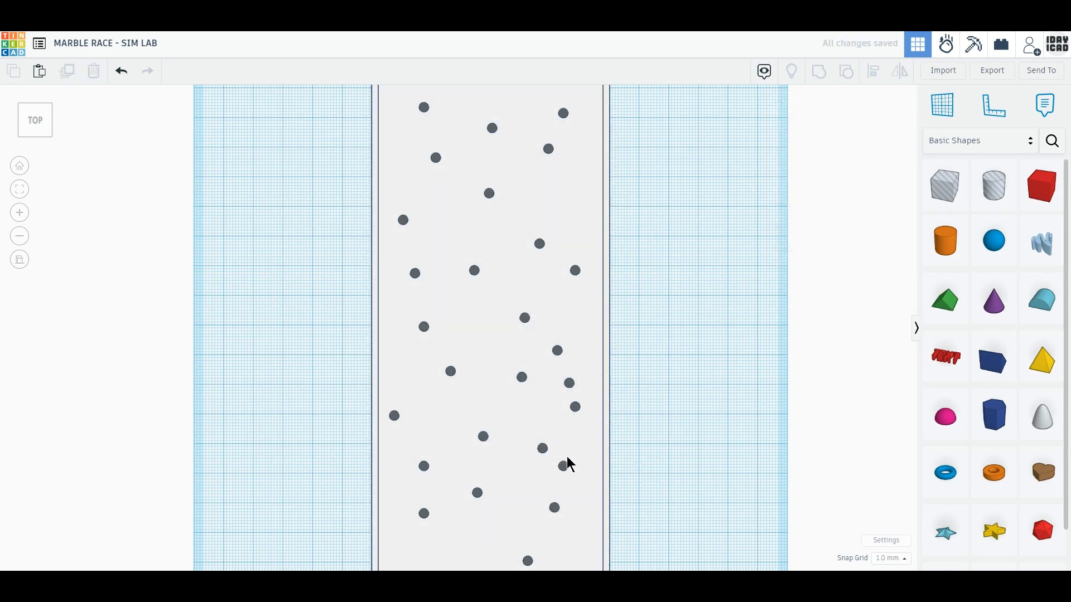
alt+drag(567, 233, 567, 203)
click(641, 445)
Step: Shift the uppermost pegs closer to the track's wide end, setting the outer two against the left and right walls
scroll(641, 417, down, 2)
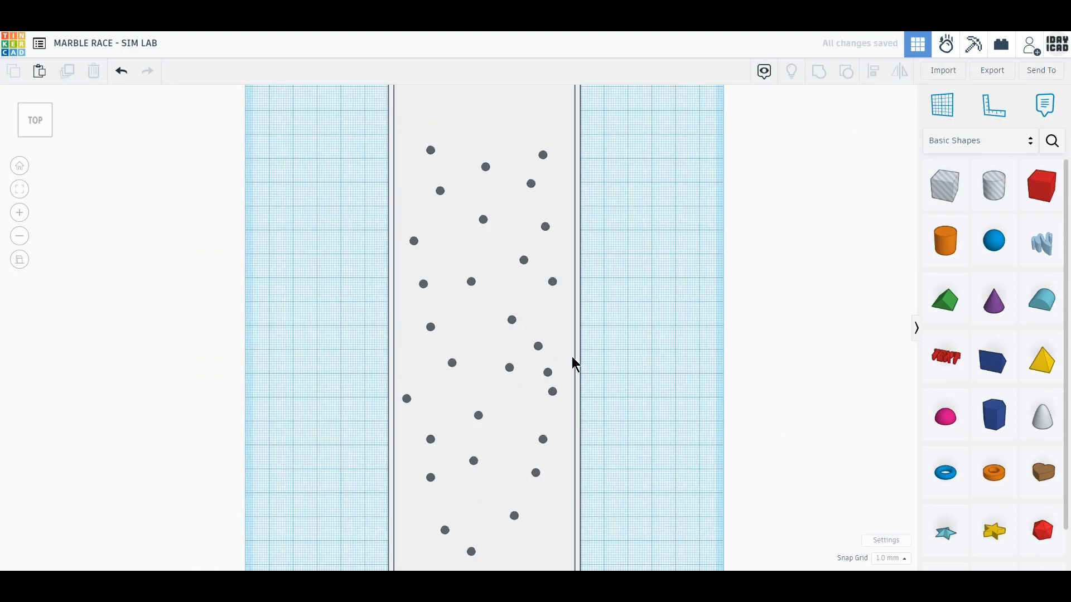
middle_drag(557, 306, 560, 486)
scroll(443, 359, up, 4)
scroll(436, 349, down, 3)
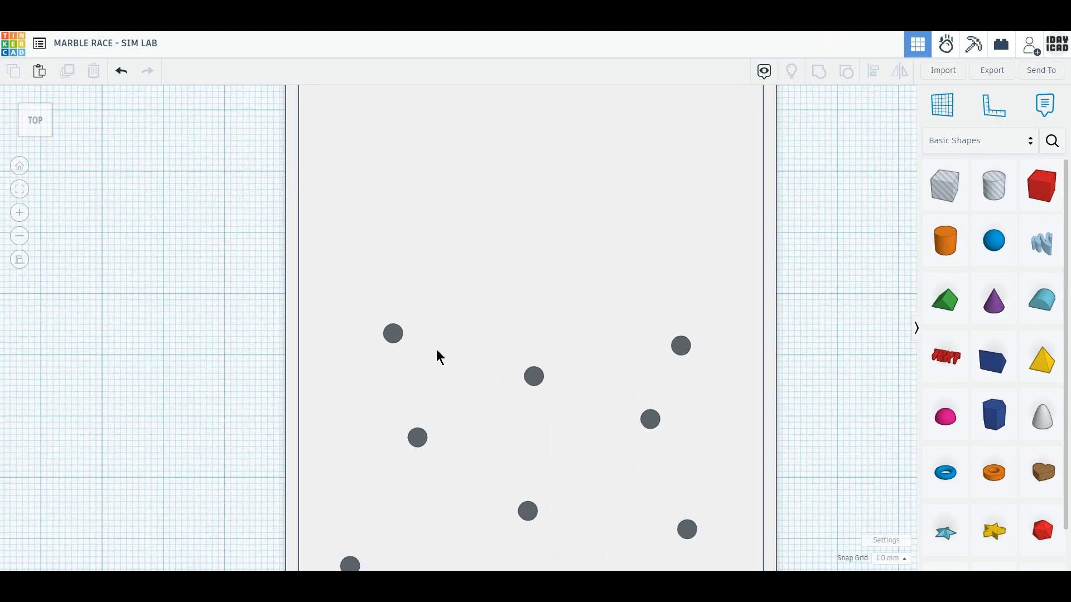
drag(417, 332, 365, 267)
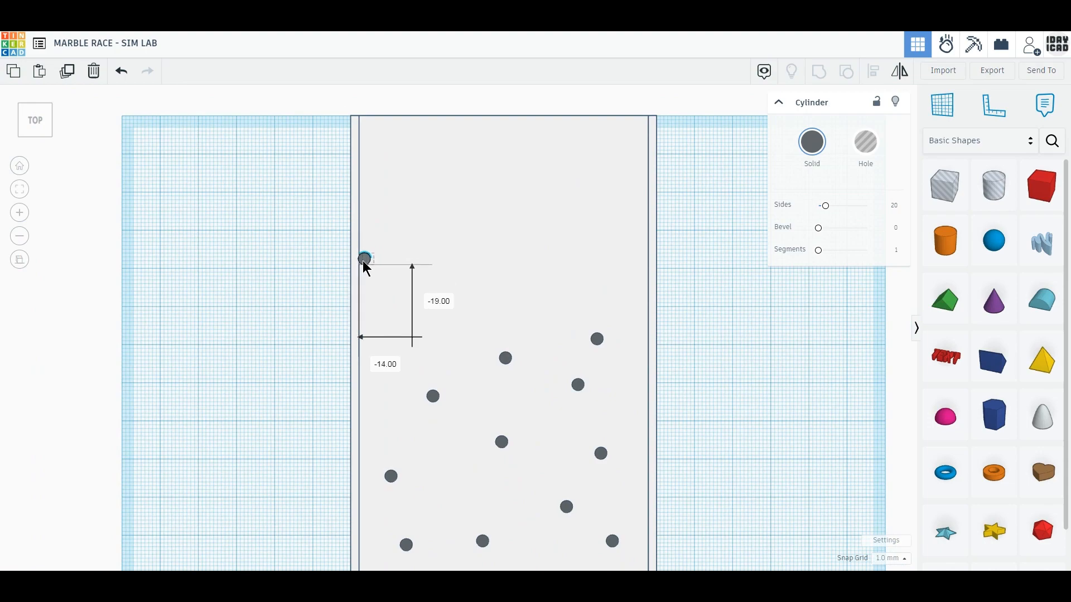
drag(597, 339, 648, 285)
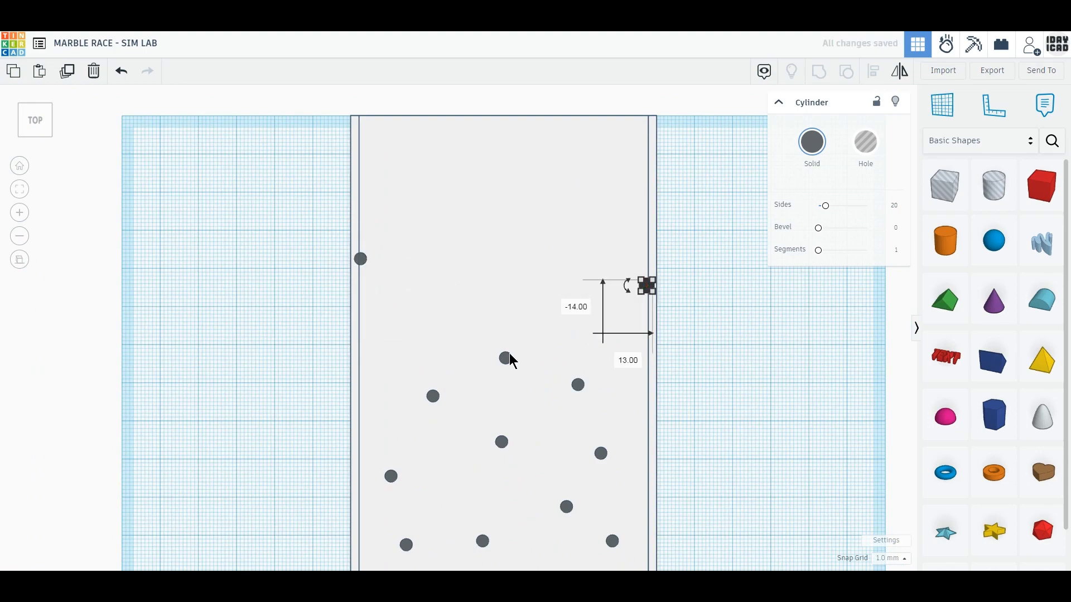
drag(507, 356, 448, 277)
drag(435, 393, 461, 355)
drag(578, 385, 573, 335)
Step: Even out the next group of pegs below, placing one against the left wall and shifting its neighbours
scroll(438, 351, down, 2)
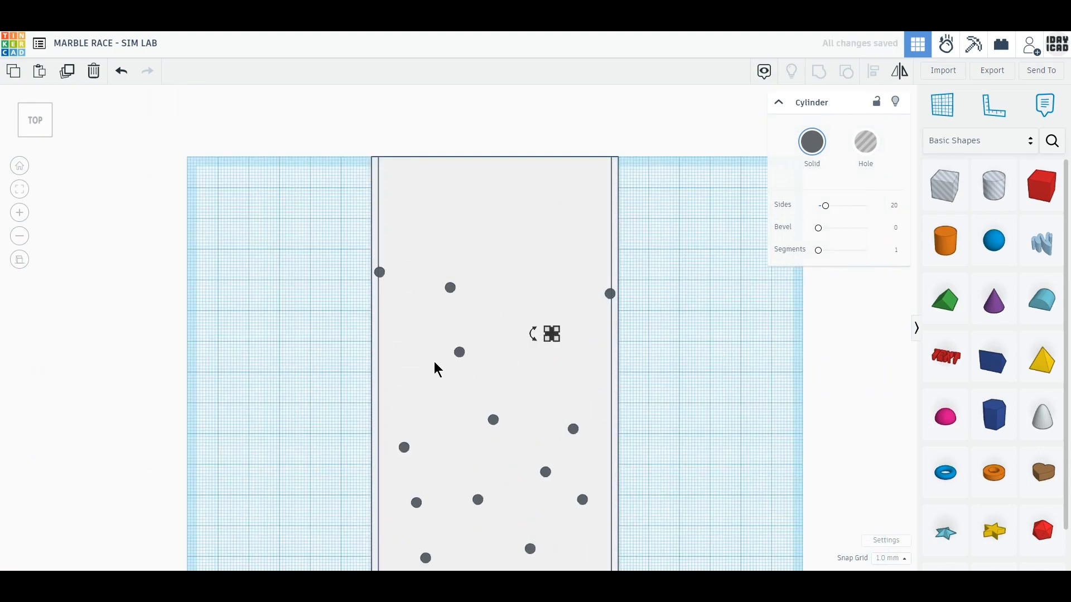
middle_drag(666, 474, 661, 347)
drag(396, 317, 372, 281)
drag(533, 338, 518, 341)
drag(408, 365, 410, 327)
drag(563, 295, 569, 264)
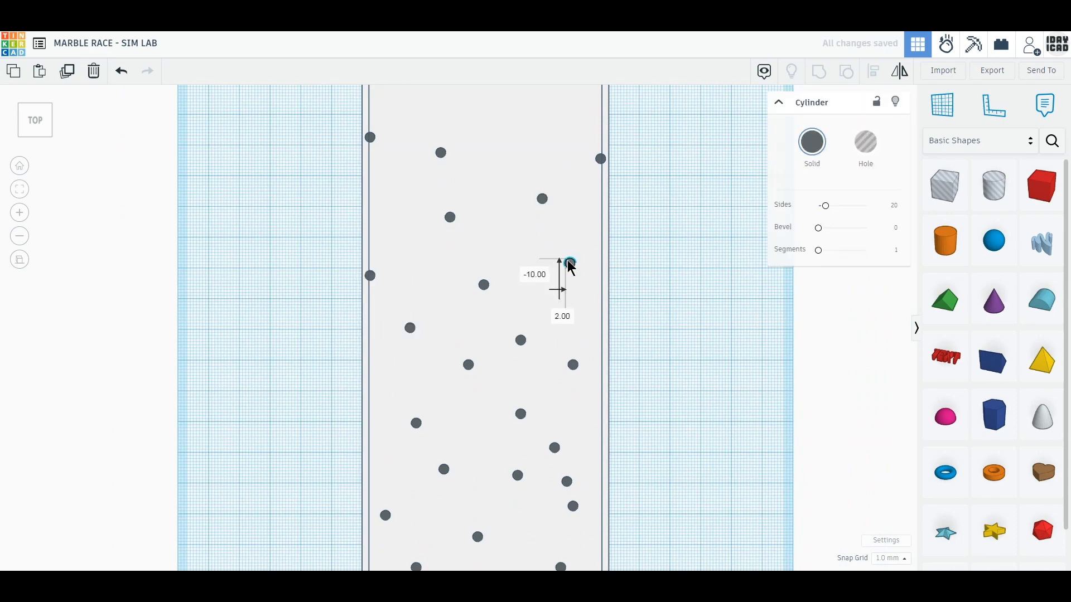
Step: Adjust the pegs midway along the track, moving crowded right-hand pegs onto the right wall
drag(419, 428, 419, 410)
drag(569, 484, 601, 461)
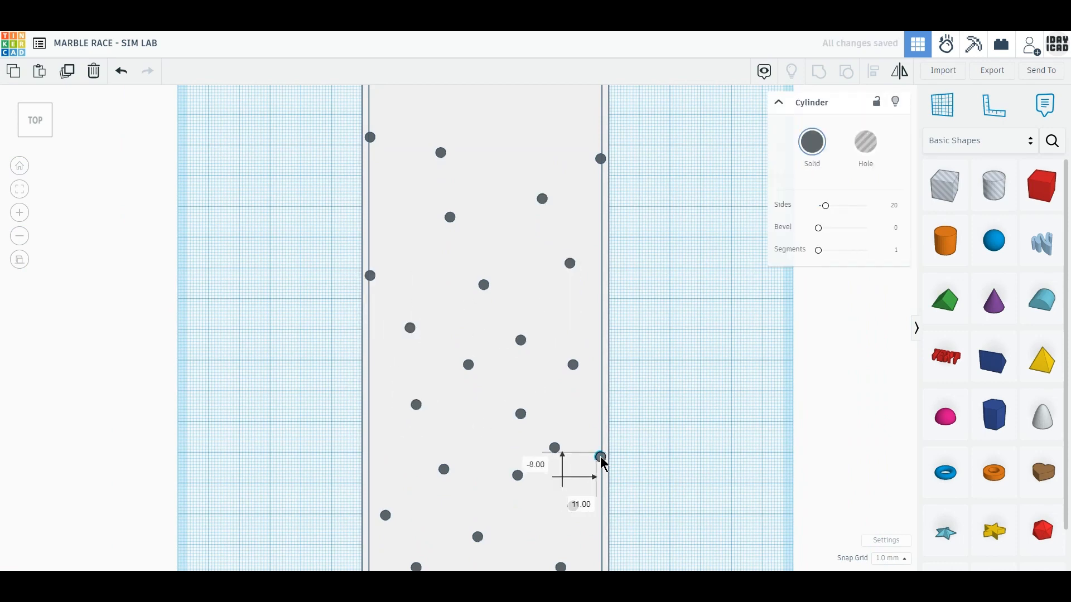
middle_drag(678, 504, 680, 377)
drag(554, 320, 602, 452)
middle_drag(658, 541, 657, 413)
Step: Rearrange pegs in the lower straight section, moving two onto the left wall, and undo the accidental move of the track
click(527, 412)
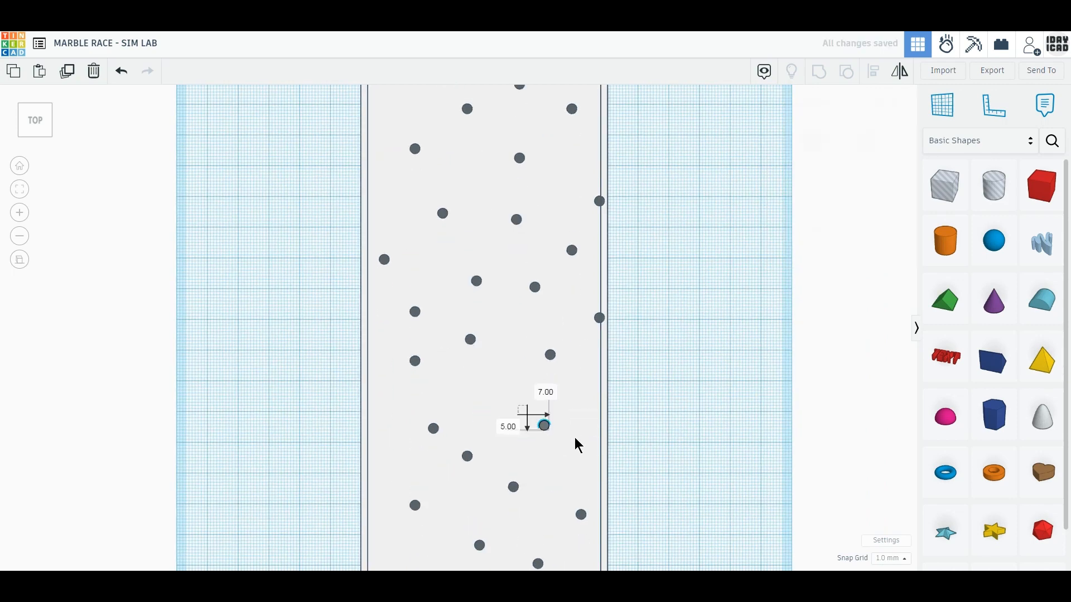
key(Delete)
drag(496, 399, 506, 400)
click(121, 71)
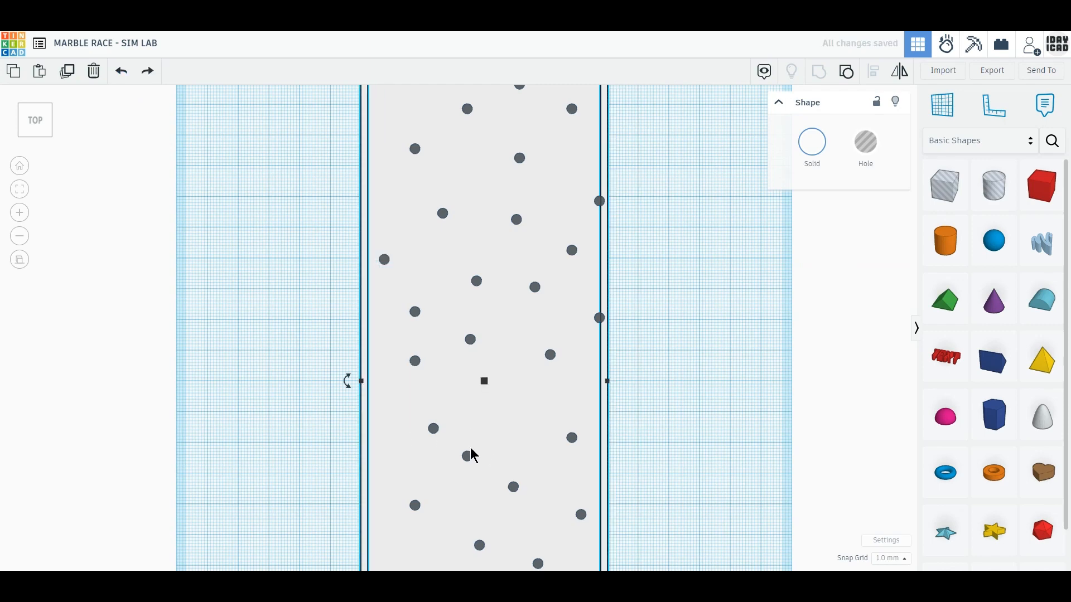
drag(468, 455, 501, 412)
drag(417, 368, 371, 414)
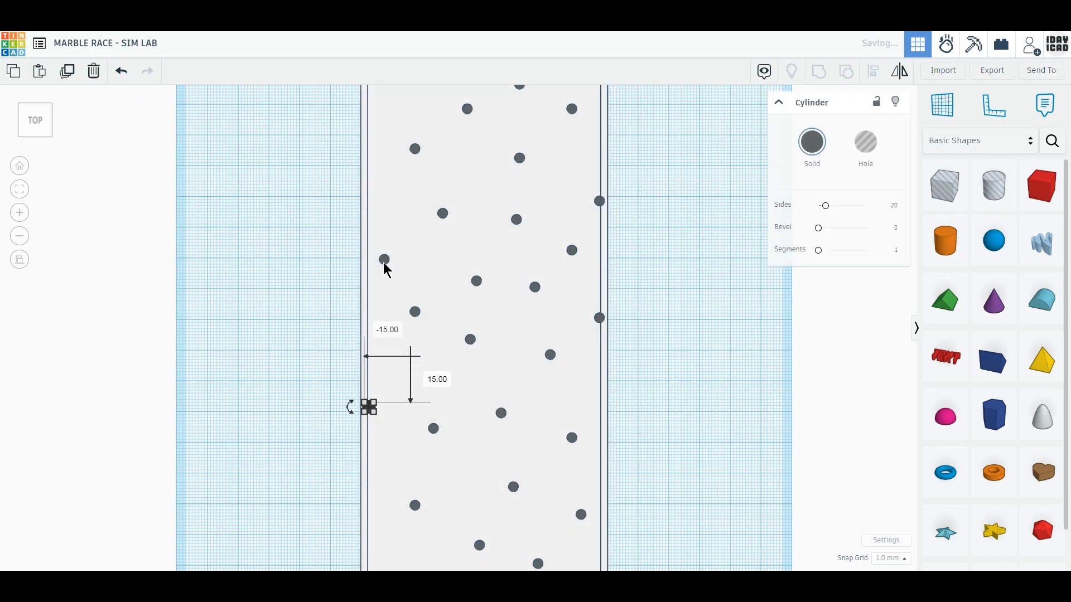
drag(384, 259, 369, 259)
Step: Duplicate the peg just above the funnel's slope and place the copy 22 mm over, against the left wall
middle_drag(636, 521, 627, 340)
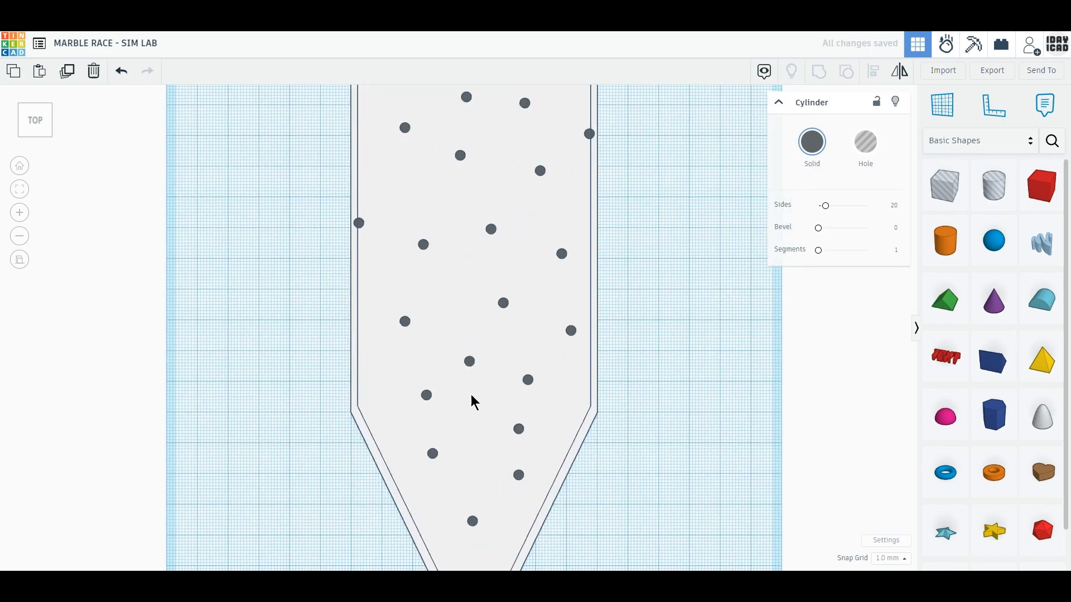
click(425, 401)
click(426, 394)
click(70, 75)
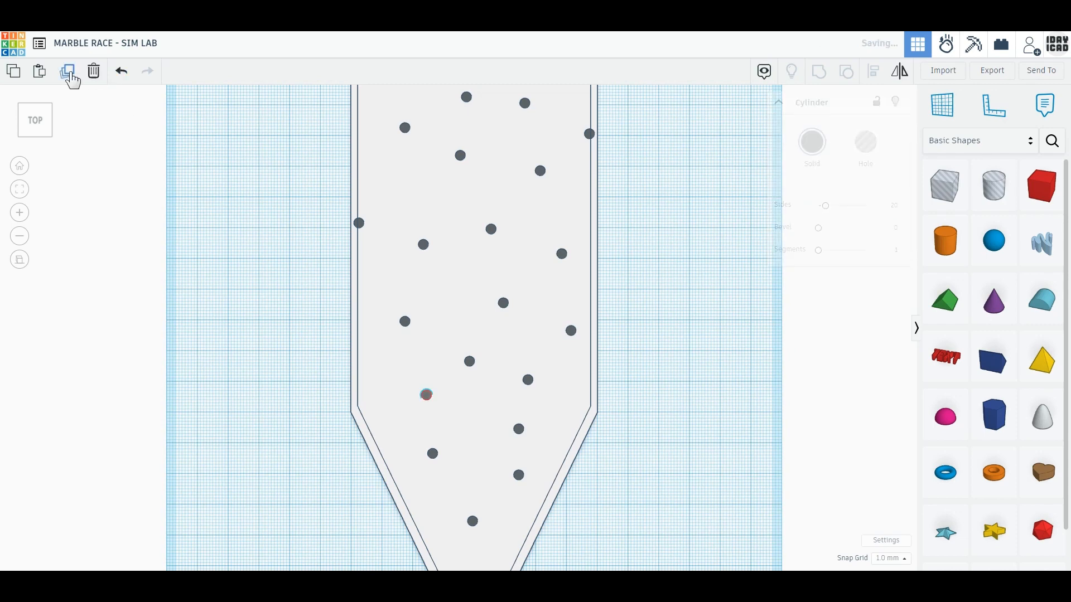
alt+drag(427, 397, 359, 377)
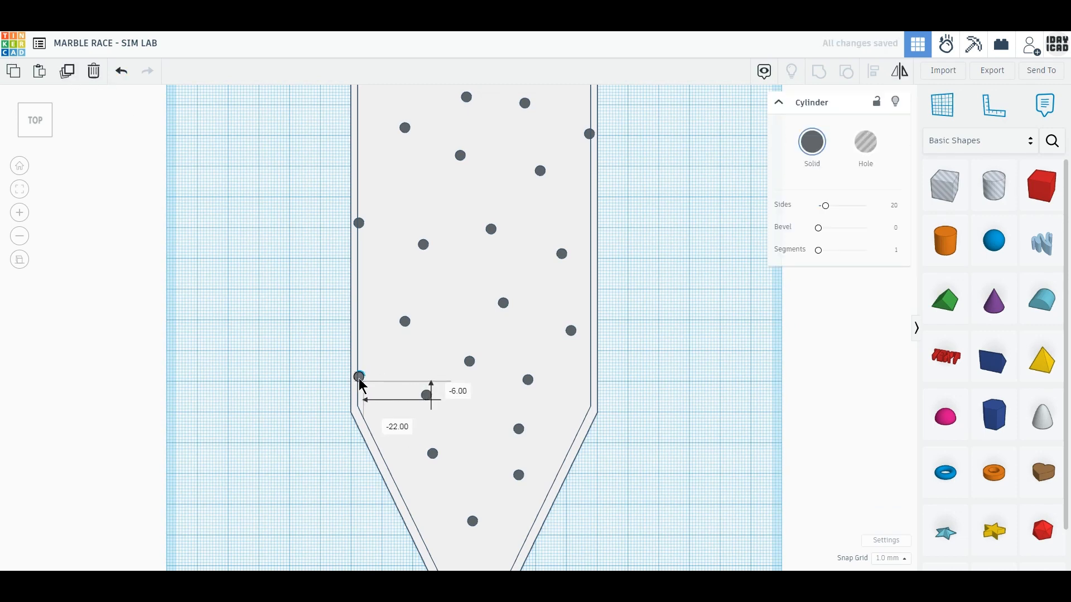
click(659, 469)
Step: Place pegs on both sloped funnel walls and fill the gaps in the lower track with moved and copied pegs
alt+drag(426, 396, 538, 523)
drag(518, 474, 457, 298)
alt+drag(427, 397, 422, 201)
middle_drag(648, 457, 646, 255)
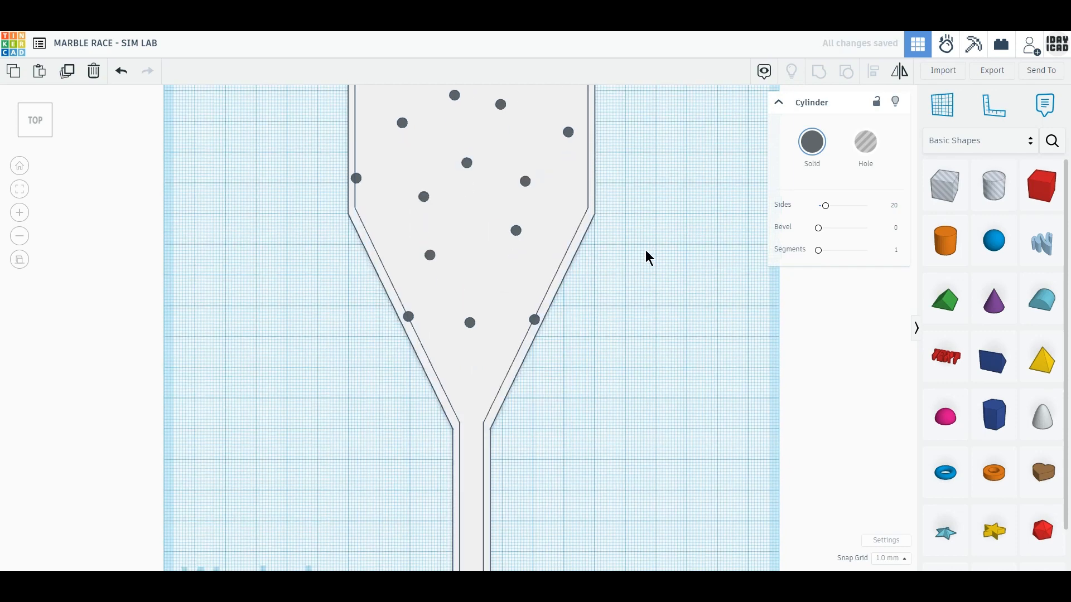
middle_drag(641, 320, 629, 561)
drag(426, 497, 486, 516)
middle_drag(486, 516, 566, 425)
middle_drag(484, 374, 547, 176)
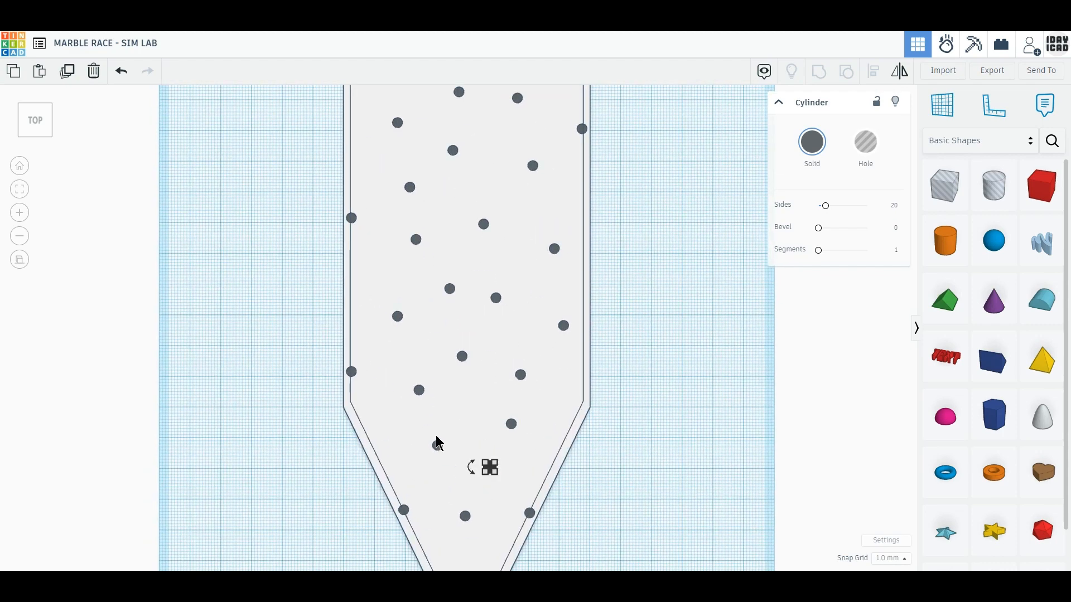
Step: Copy spare pegs onto the workplane beside the track's left side, undoing the surplus copy to keep four
alt+drag(419, 390, 267, 216)
alt+drag(419, 390, 222, 240)
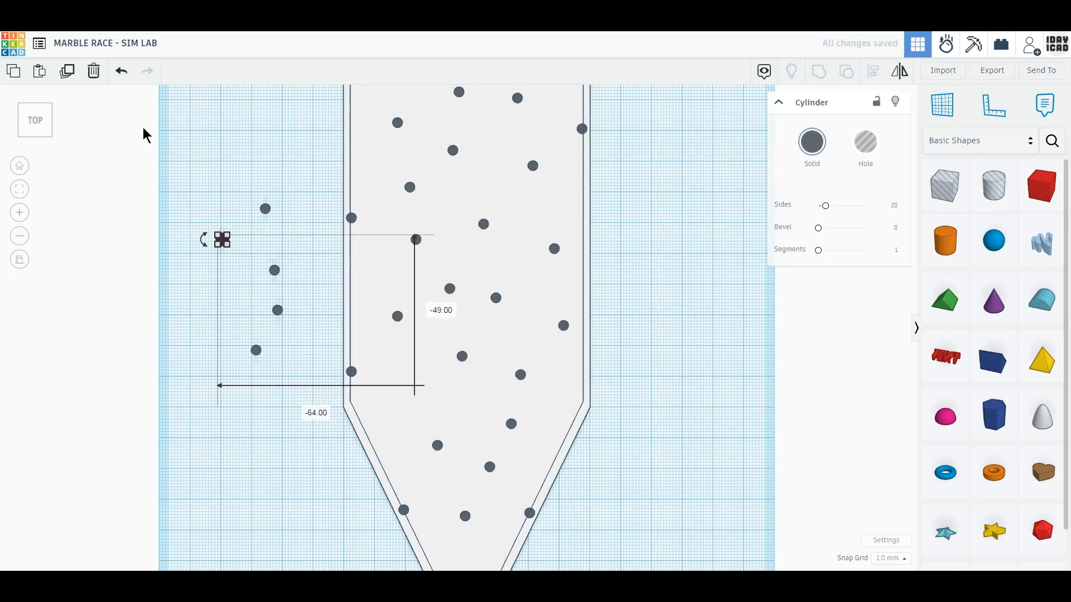
click(117, 71)
Step: Move the four spare pegs together up the workplane until they sit beside the track's wide end
drag(209, 174, 308, 394)
middle_drag(274, 191, 240, 521)
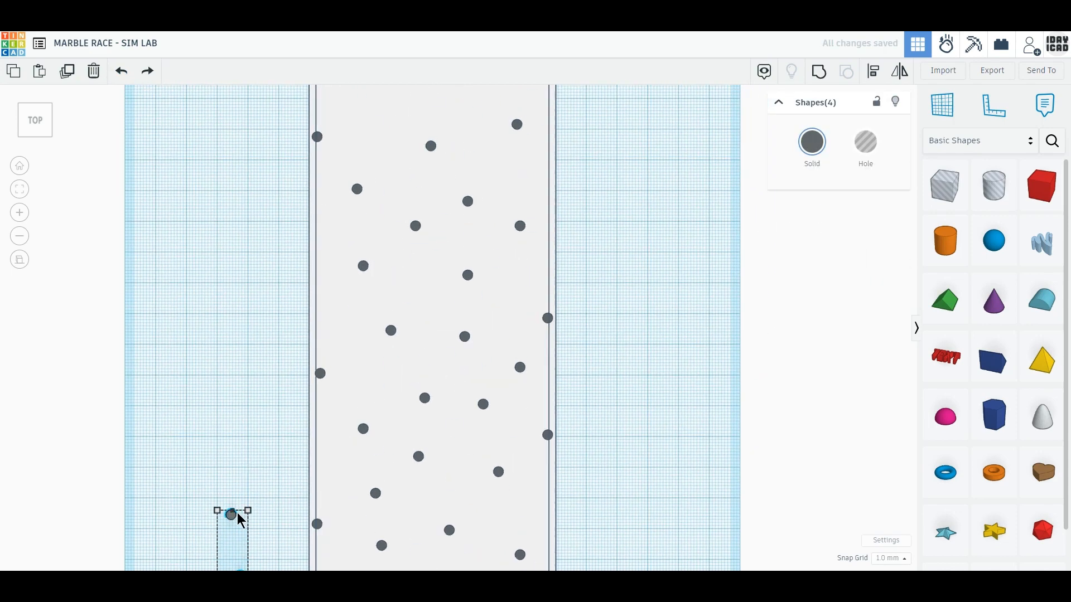
drag(240, 521, 246, 206)
click(122, 71)
middle_drag(259, 569, 259, 549)
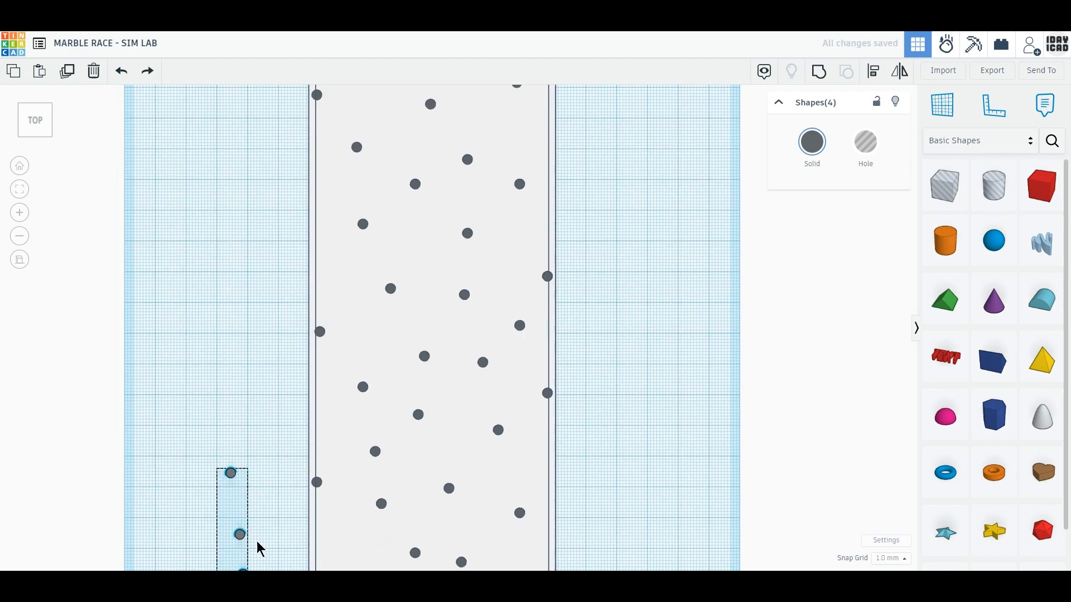
middle_drag(605, 232, 351, 425)
click(351, 426)
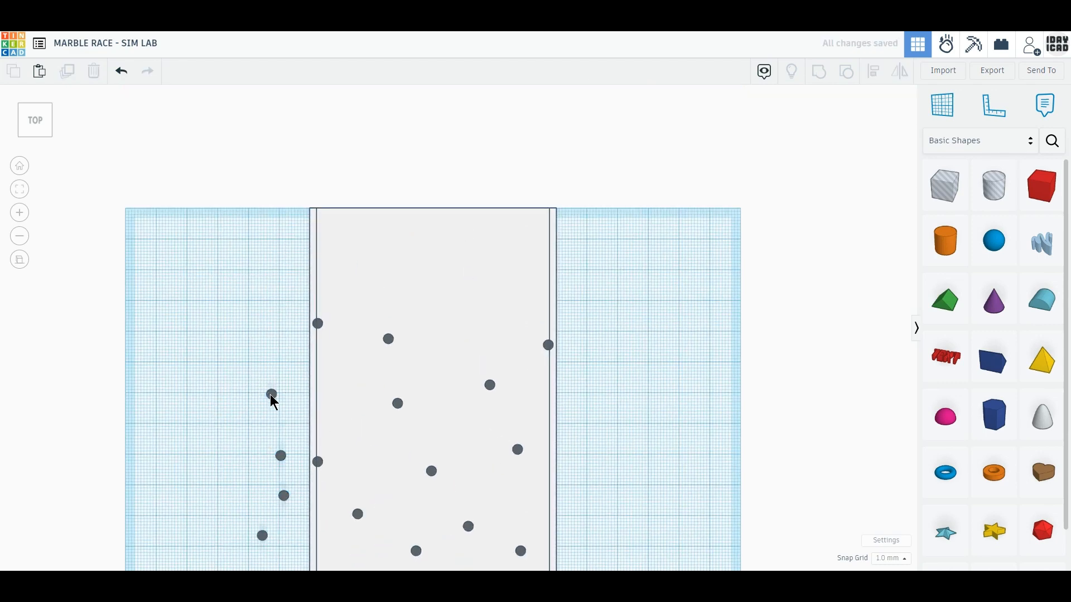
Step: Distribute the four spare pegs inside the track, filling the gaps among and above its uppermost pegs
drag(270, 396, 471, 324)
drag(281, 456, 434, 367)
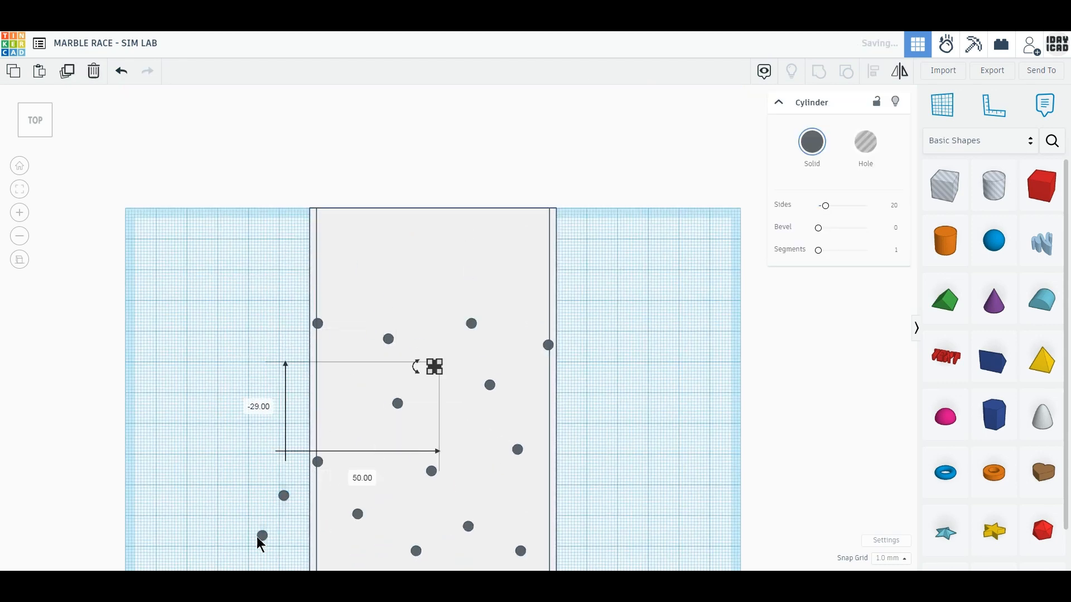
drag(262, 535, 456, 429)
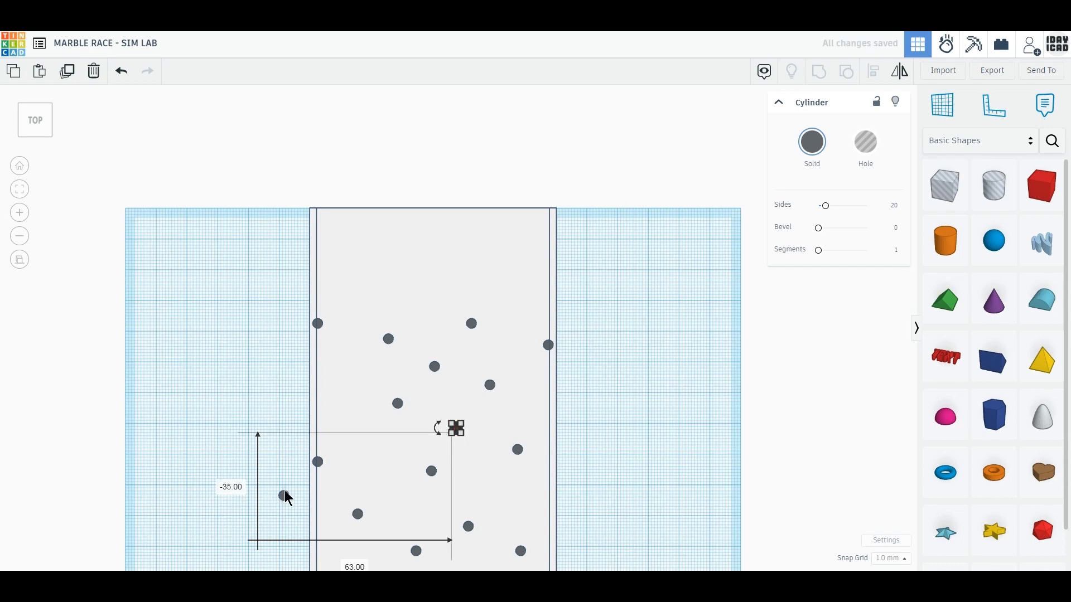
drag(285, 493, 418, 300)
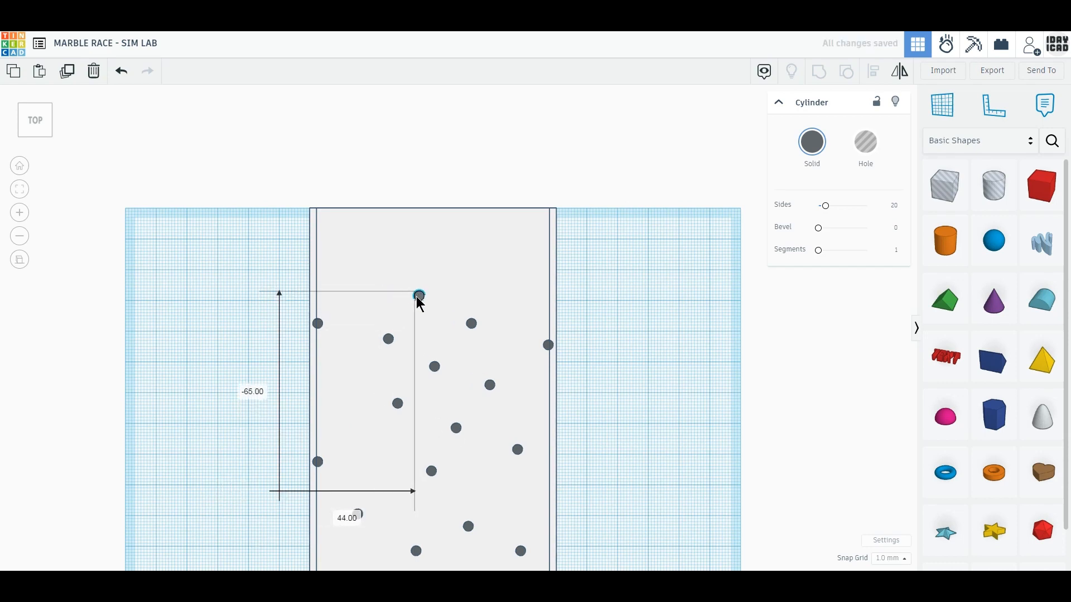
click(686, 396)
Step: Add a sphere beside the track's wide end and set its length, width and height to 7 mm
click(992, 240)
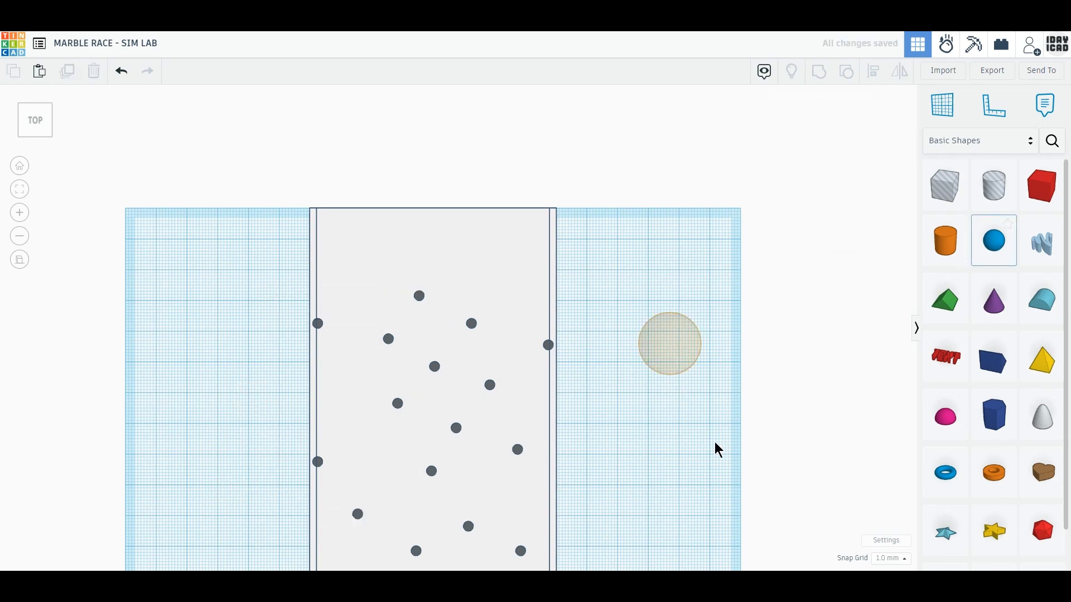
click(669, 357)
right_drag(669, 357, 619, 429)
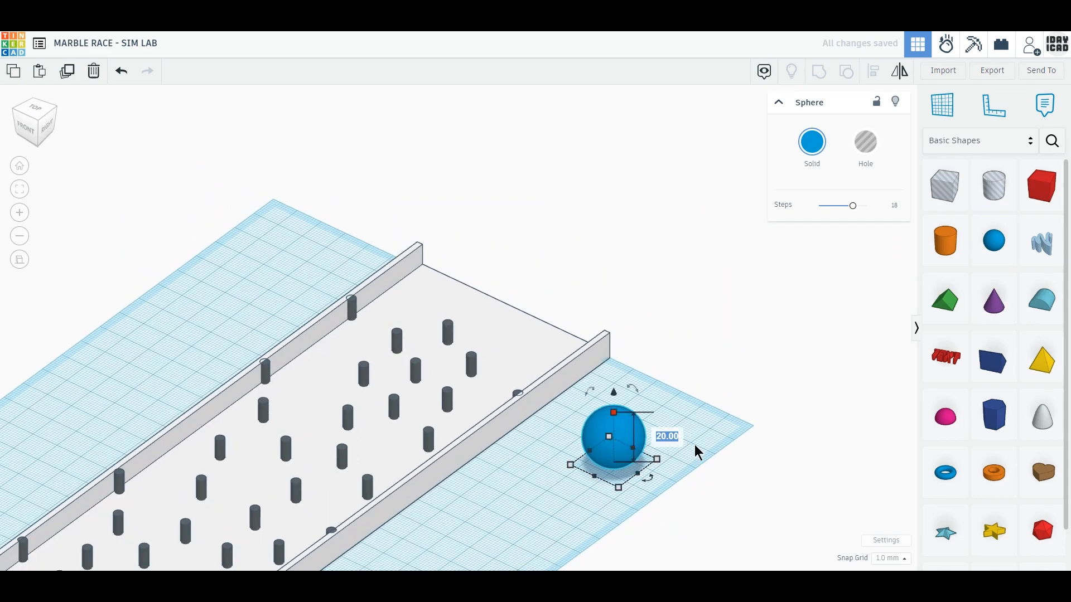
middle_drag(524, 462, 605, 337)
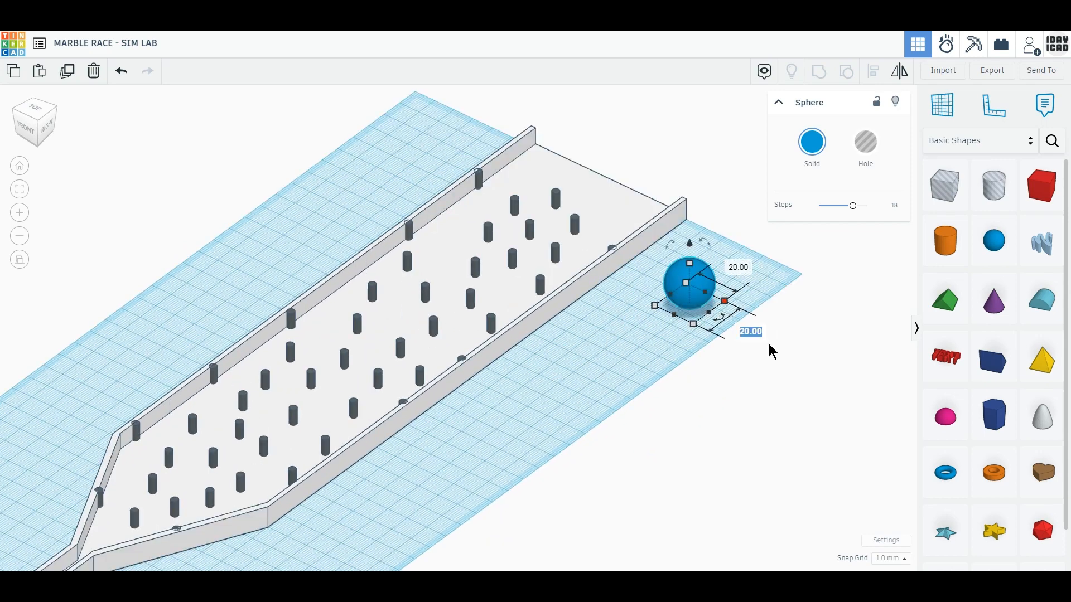
text(7)
key(Return)
click(719, 283)
text(7)
key(Return)
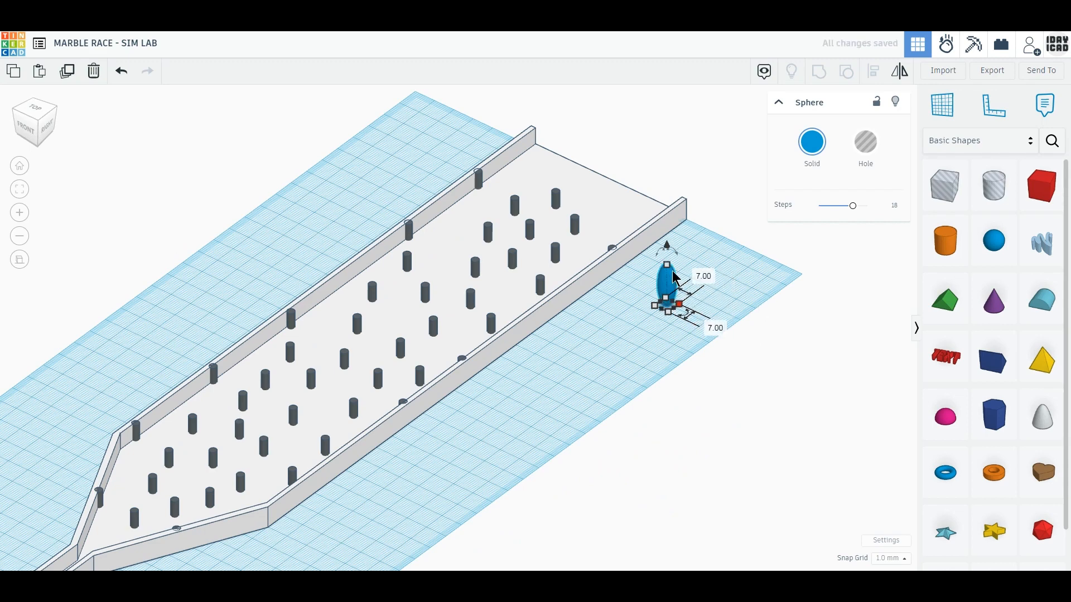
text(7)
key(Return)
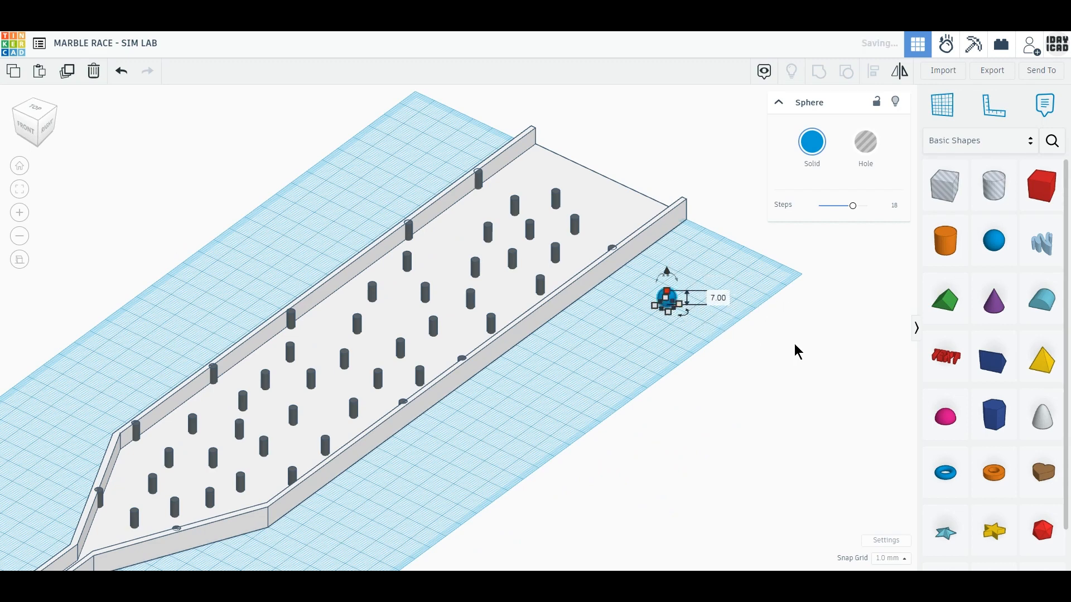
Step: Raise the sphere 3 mm and move it to the workplane left of the track, near the wide end
drag(668, 274, 668, 268)
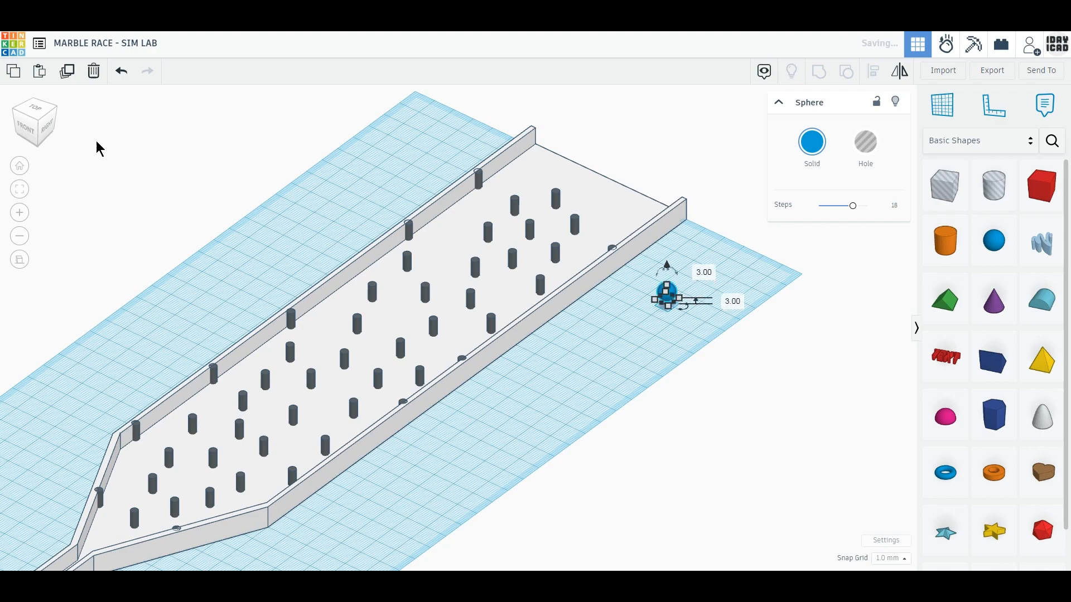
click(35, 109)
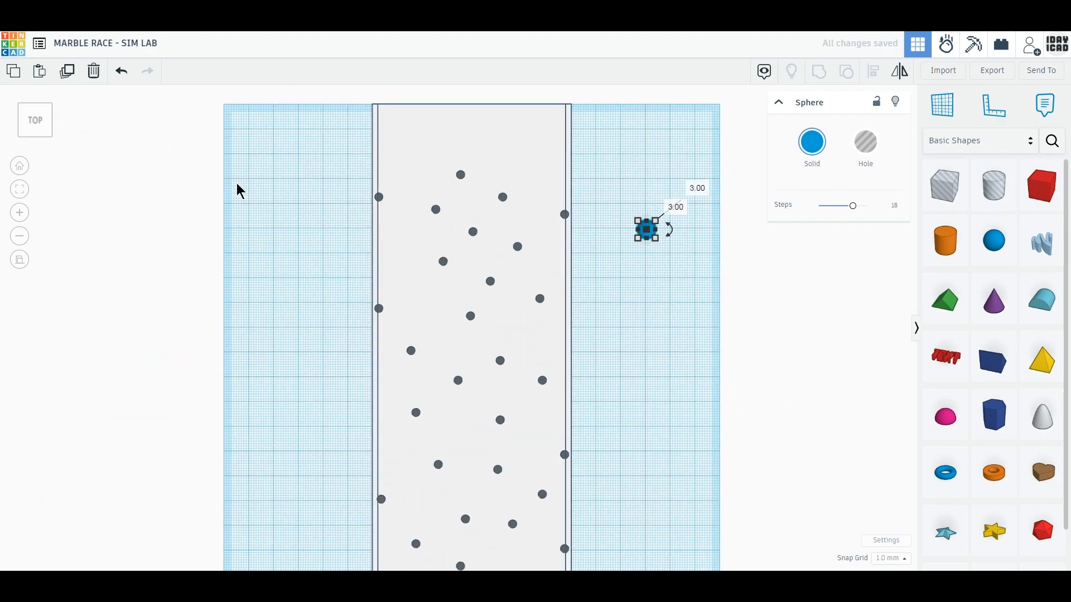
click(240, 190)
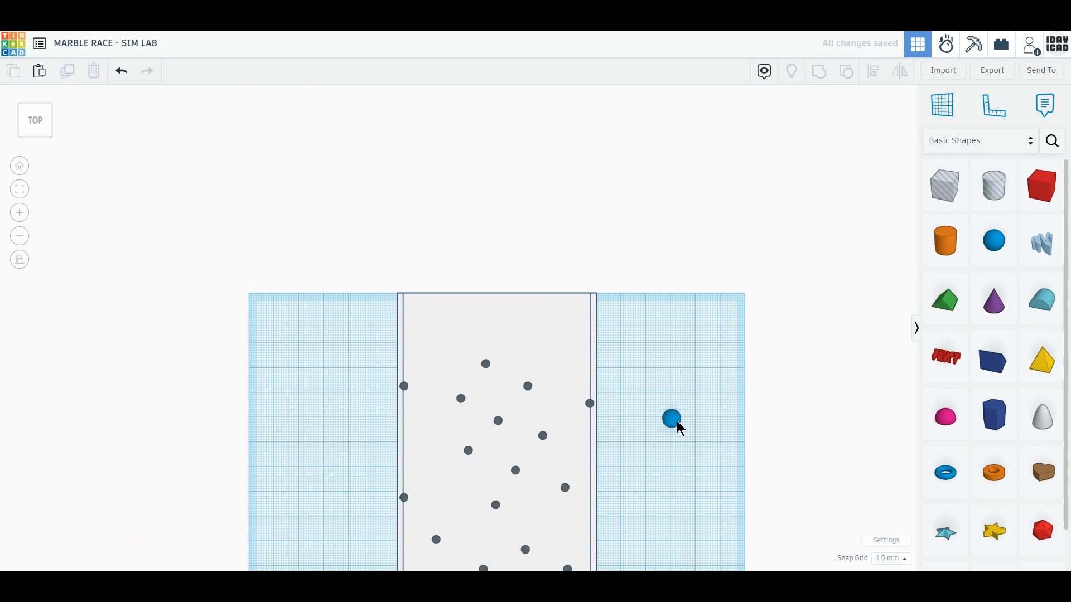
drag(675, 424, 345, 313)
scroll(384, 380, down, 2)
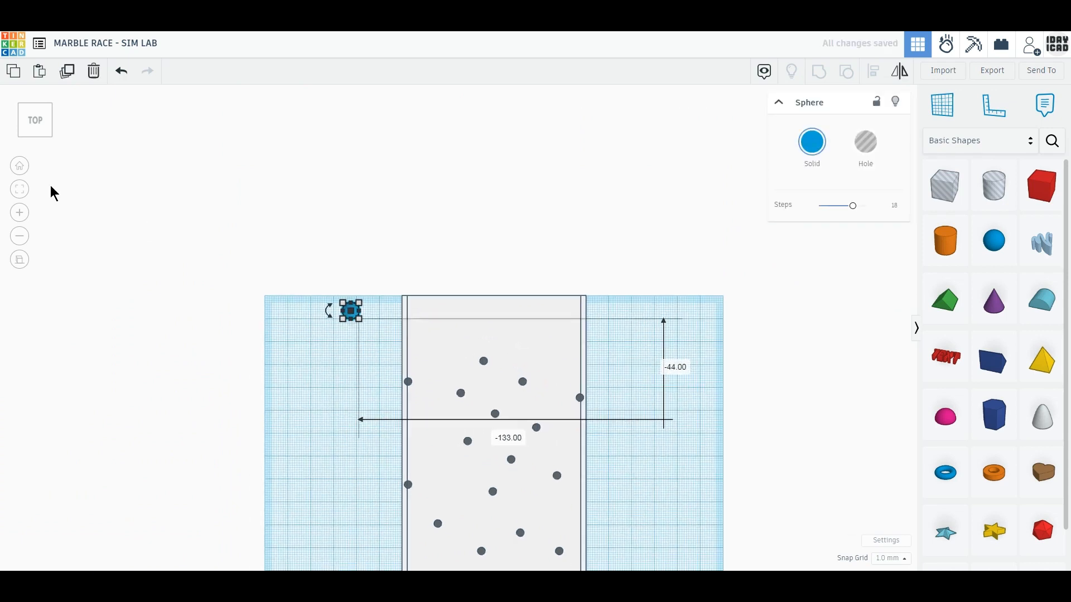
Step: Group the track with all its pegs, leaving out the sphere, and turn on Multicolor for the group
click(24, 192)
click(170, 287)
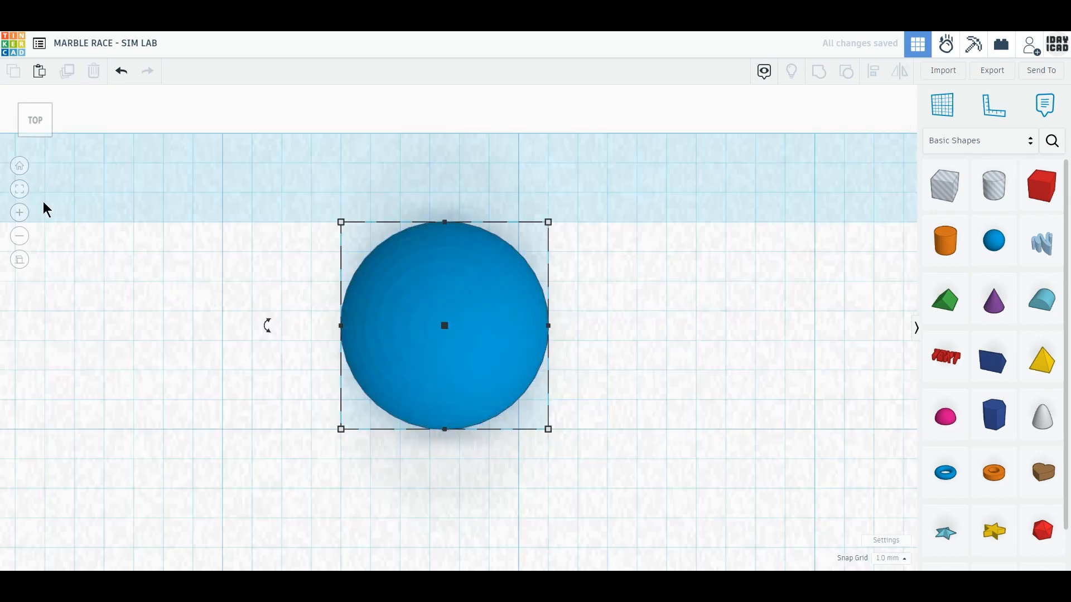
click(28, 198)
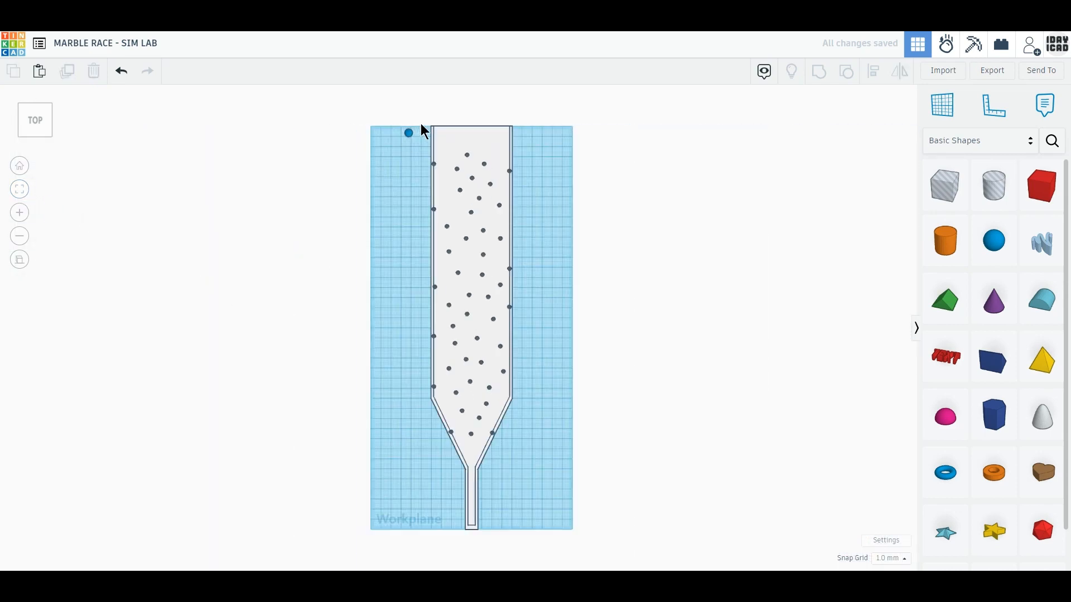
drag(421, 111, 577, 543)
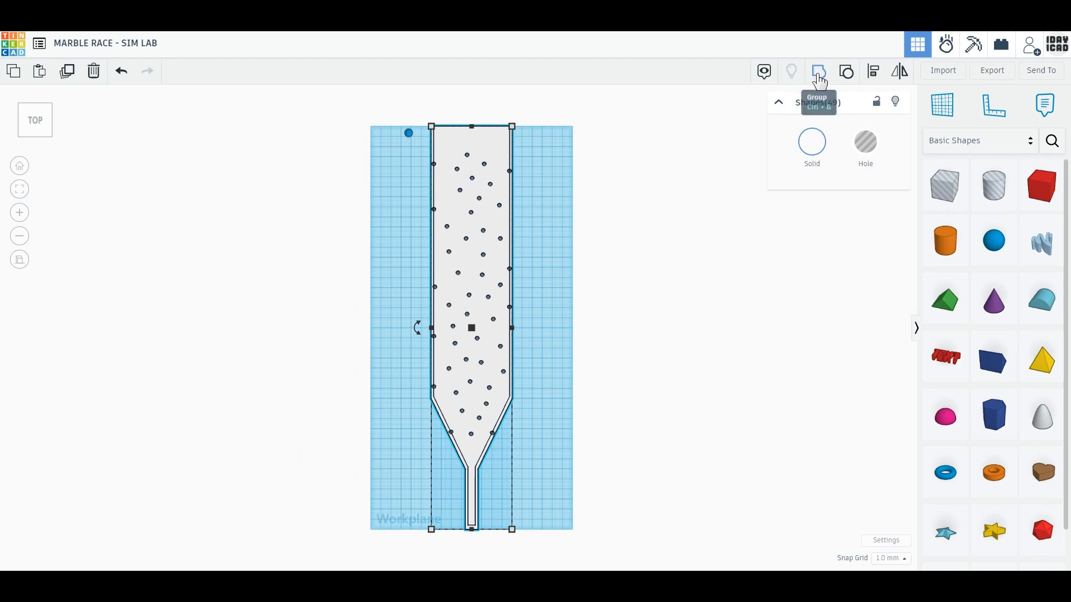
key(ctrl+g)
click(812, 146)
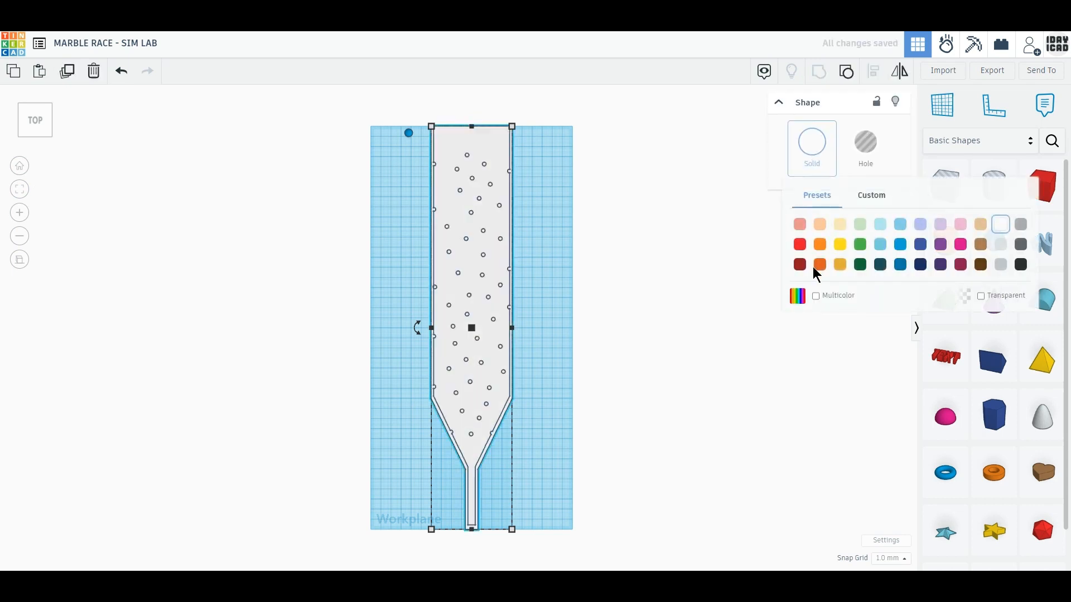
click(817, 297)
click(685, 309)
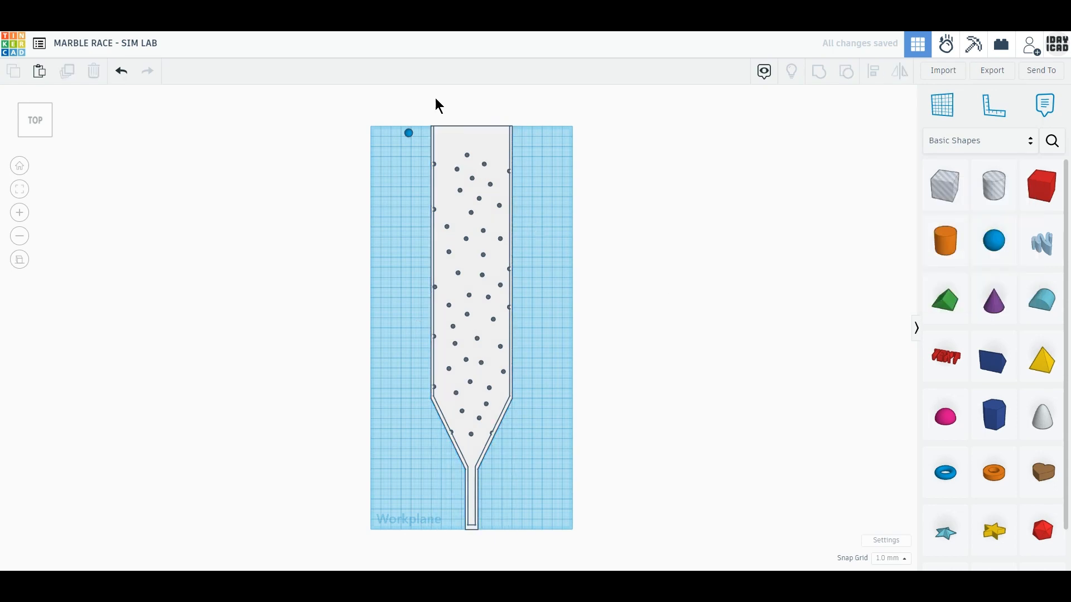
Step: Move the blue sphere into the track's upper-left corner, right beside the left wall
scroll(430, 95, up, 5)
middle_drag(444, 407, 446, 431)
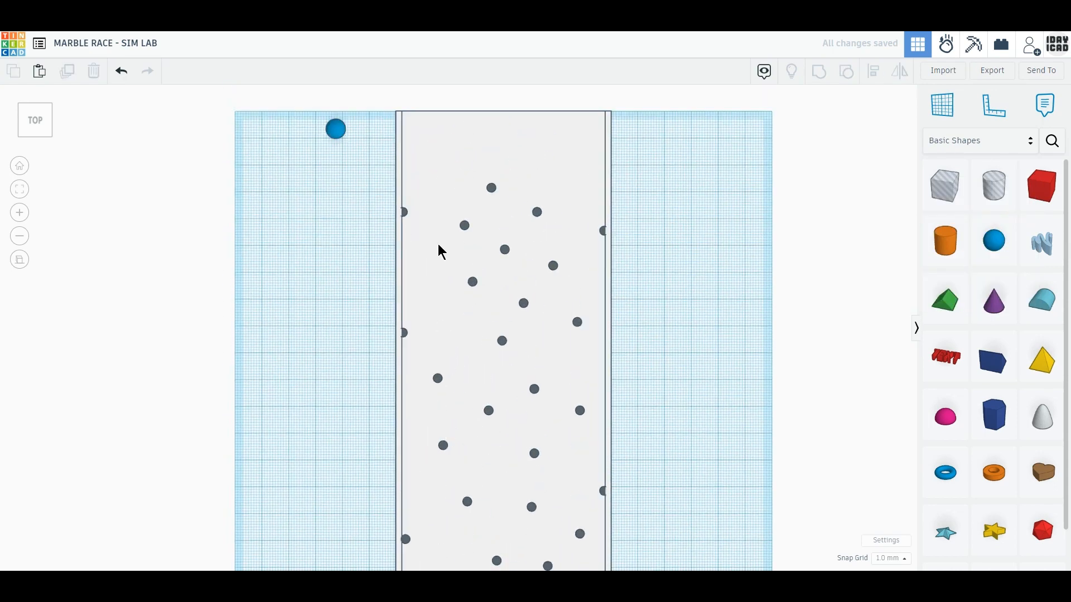
middle_drag(437, 249, 433, 390)
scroll(483, 260, up, 2)
scroll(483, 260, up, 2)
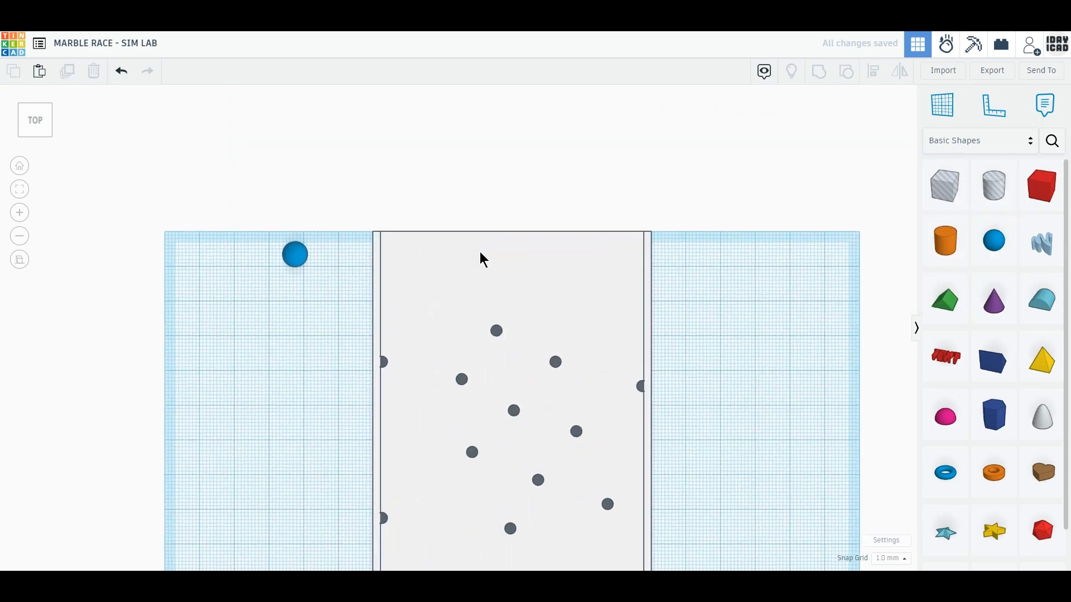
drag(249, 242, 378, 232)
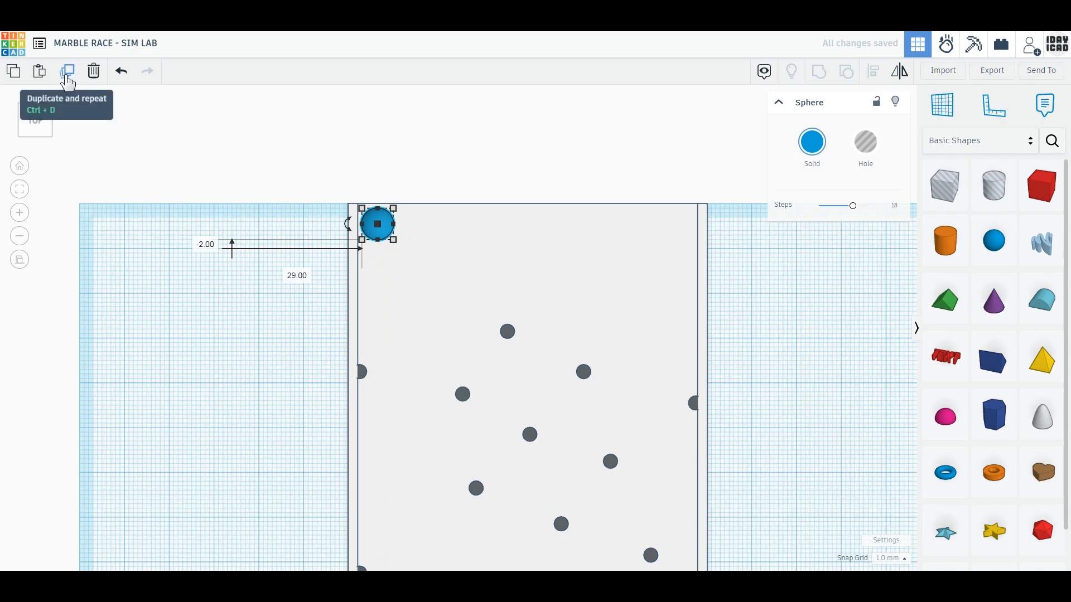
Step: Duplicate the marble at 8 mm spacing into a row of nine and centre the row between the track walls
click(67, 74)
drag(389, 238, 427, 237)
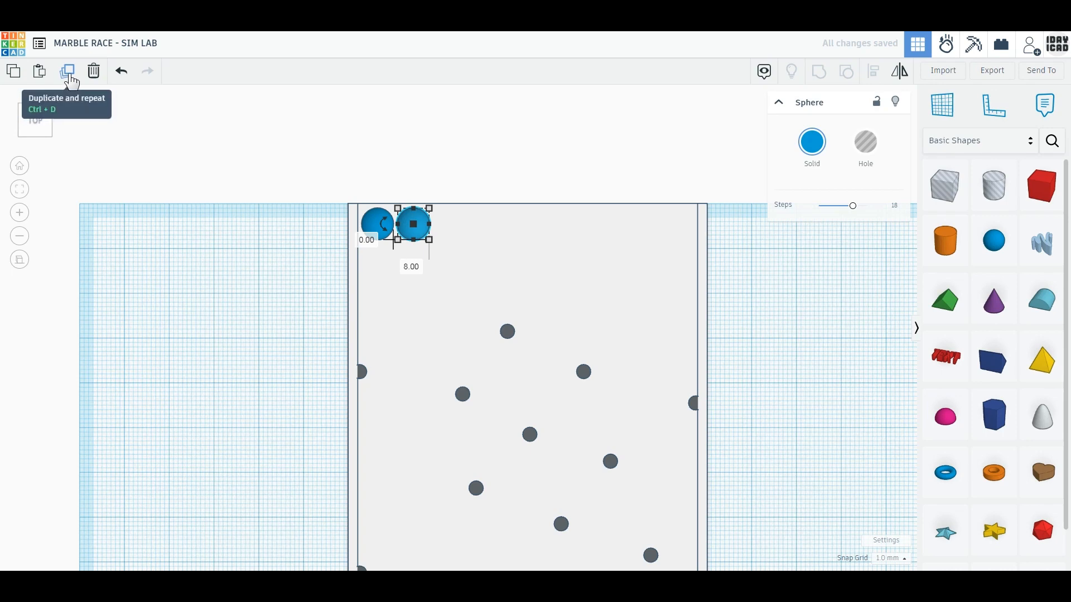
click(67, 72)
click(68, 73)
click(72, 81)
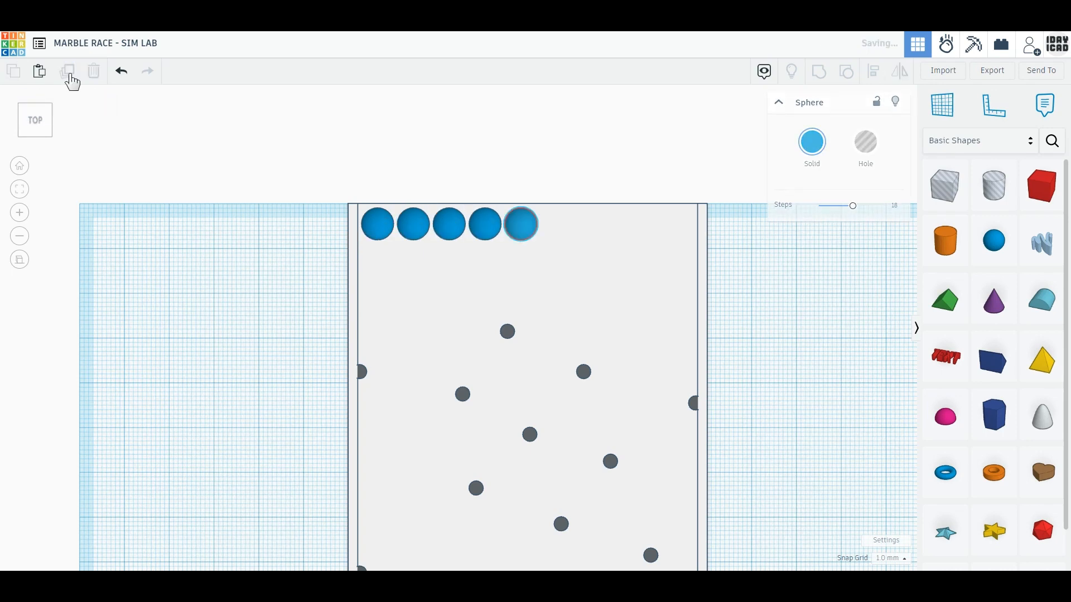
click(72, 82)
click(72, 82)
click(71, 79)
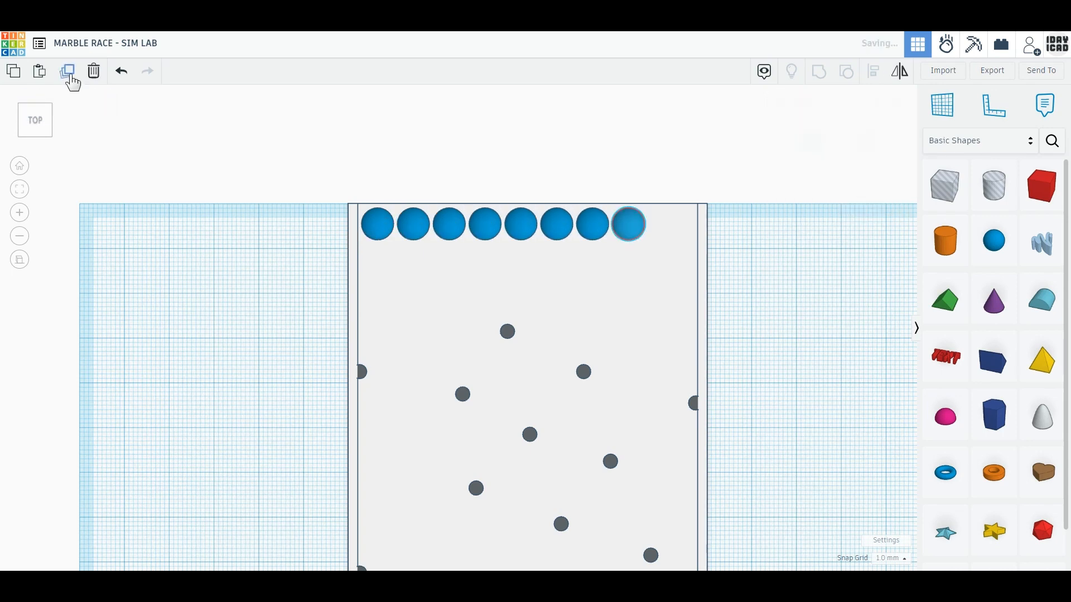
click(72, 79)
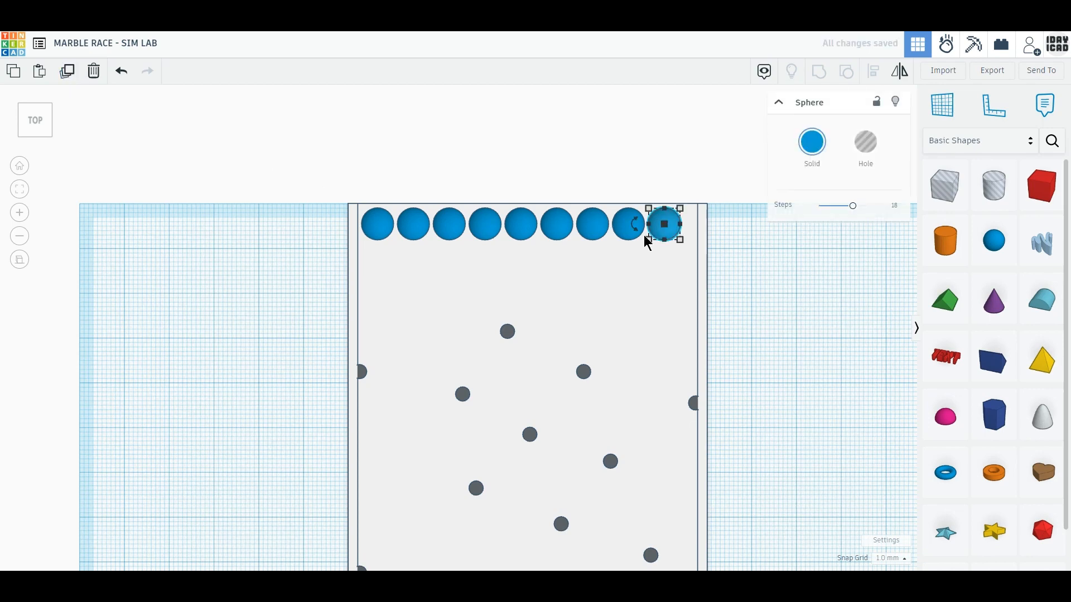
drag(646, 242, 673, 236)
click(732, 271)
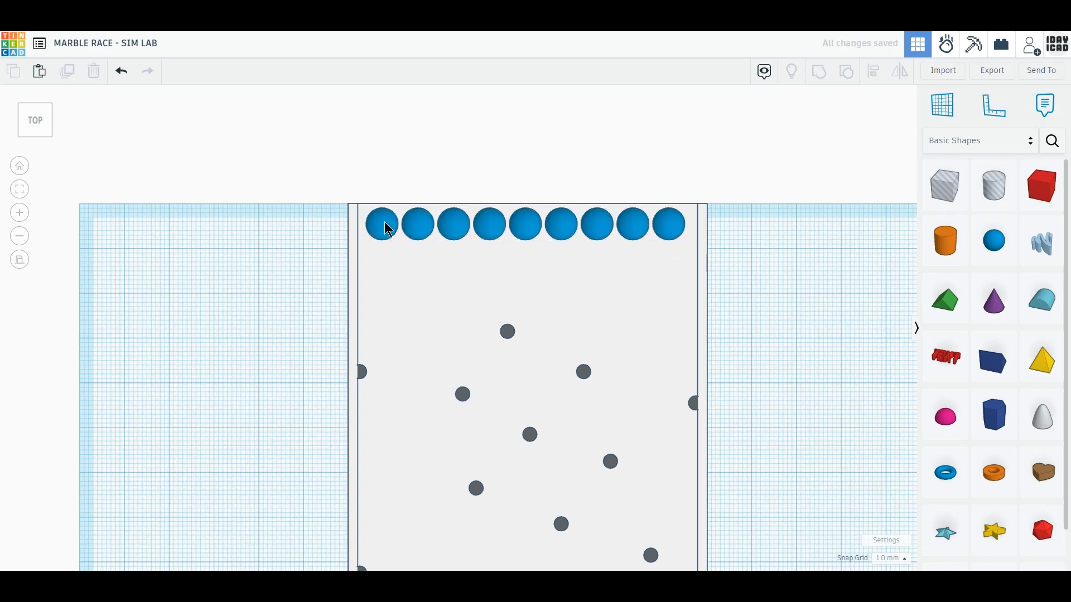
Step: Colour the leftmost marble of the row red
click(389, 228)
click(803, 147)
click(798, 243)
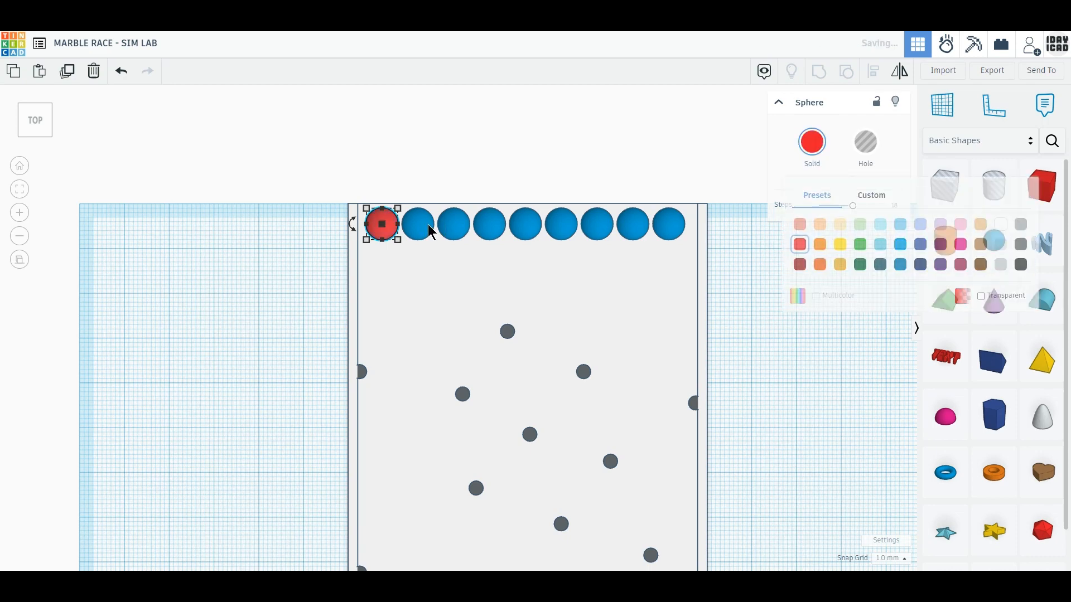
Step: Colour the second, third and fourth marbles from the left orange, yellow and green
key(Tab)
click(812, 152)
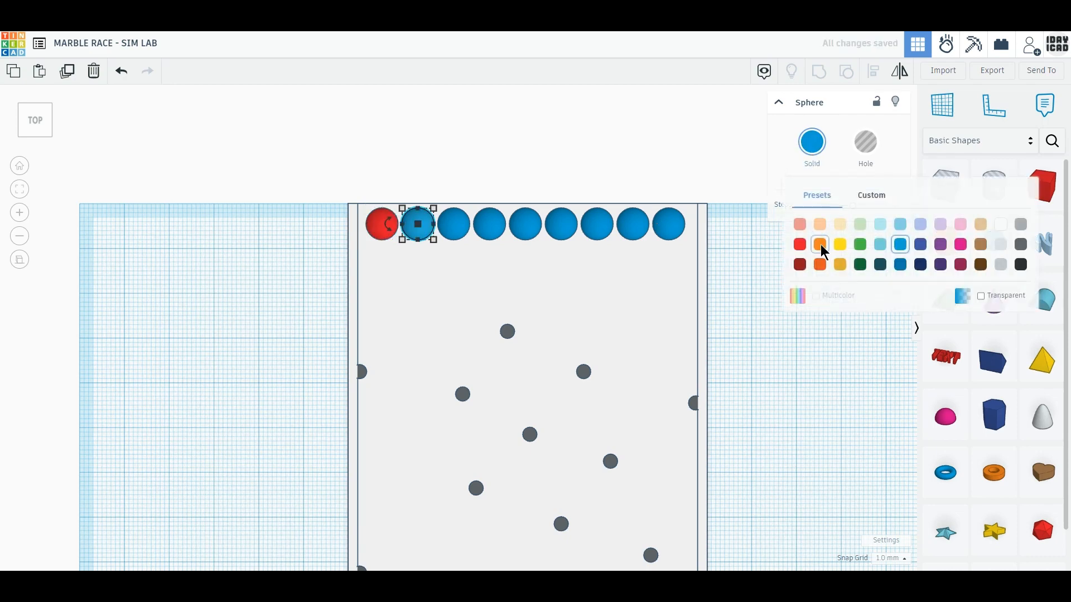
click(819, 245)
key(Tab)
click(812, 143)
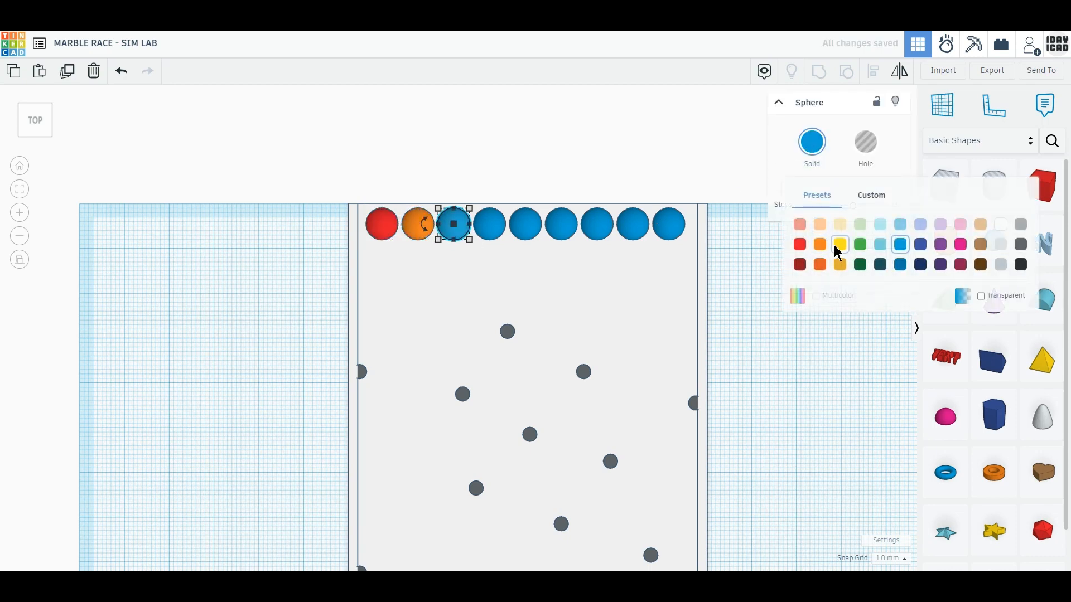
click(837, 247)
click(498, 229)
click(812, 143)
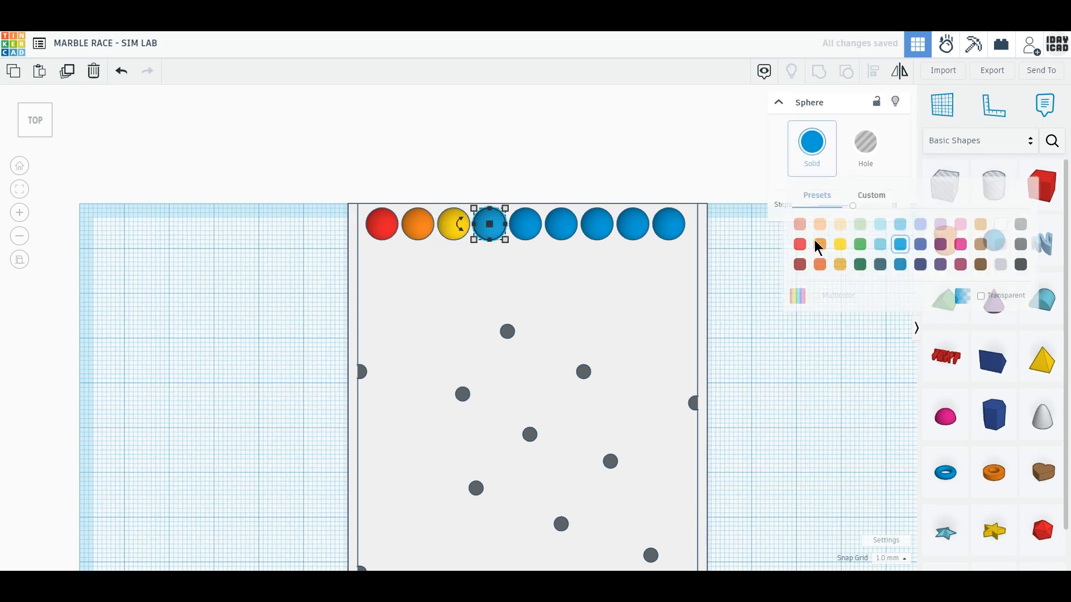
click(860, 244)
Step: Skip the fifth marble, then colour the sixth marble magenta and the seventh light pink
key(Tab)
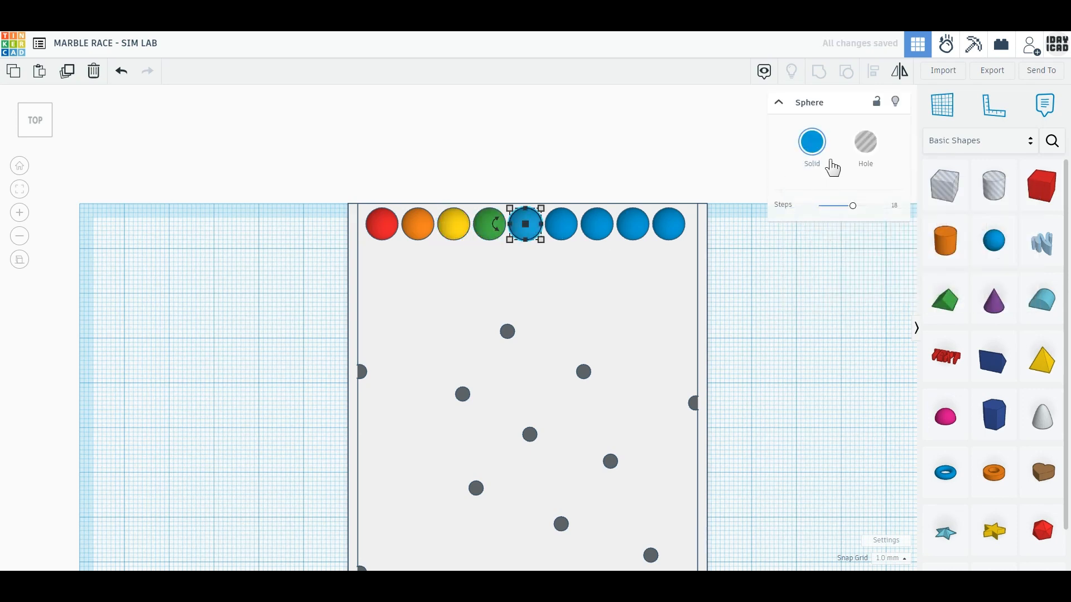
click(813, 143)
key(Tab)
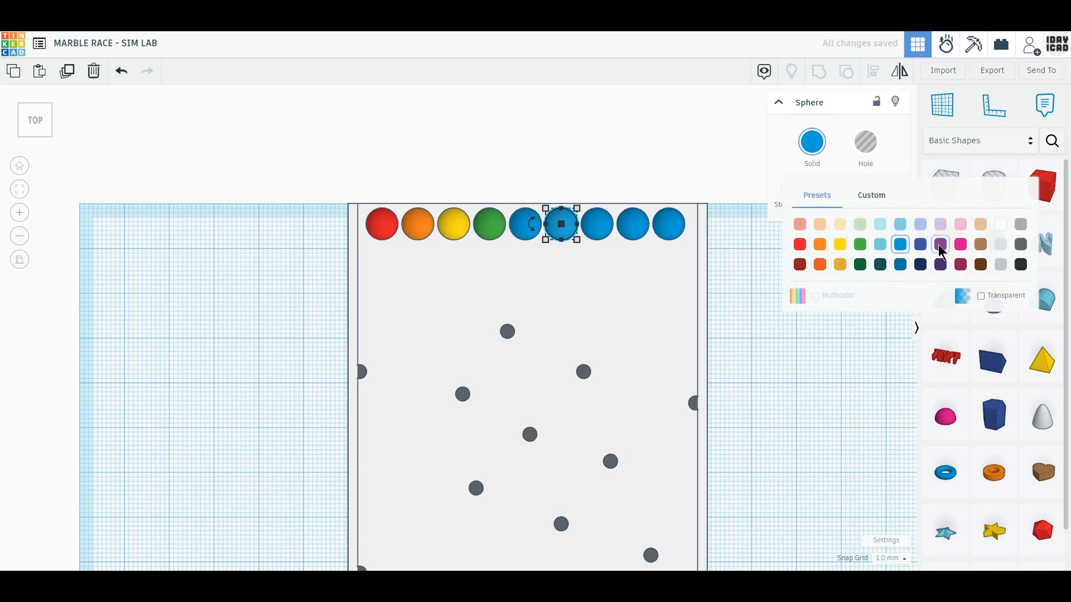
click(964, 251)
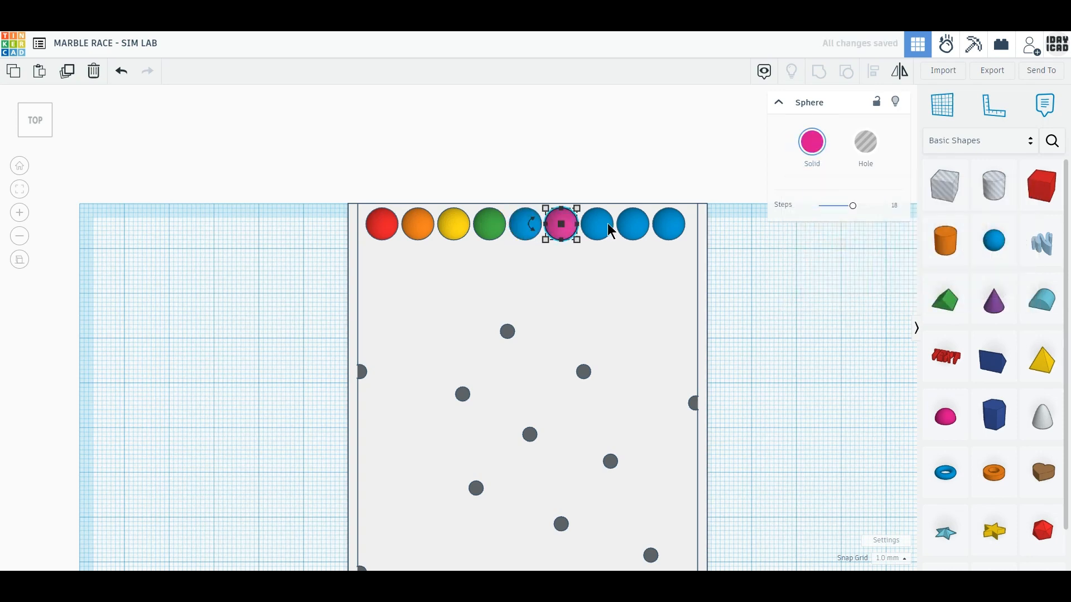
key(Tab)
click(814, 145)
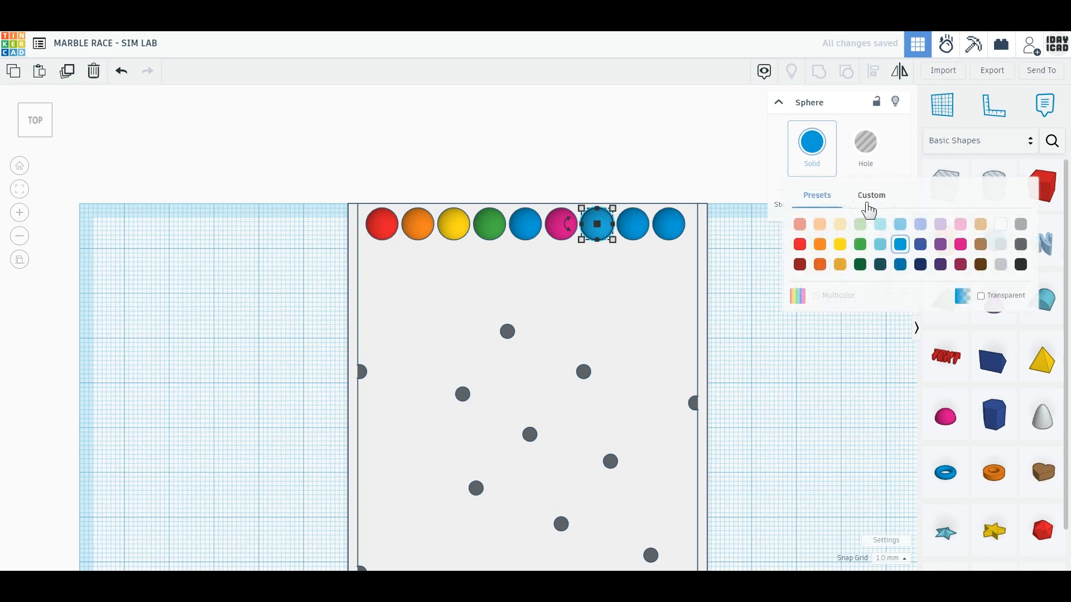
click(960, 223)
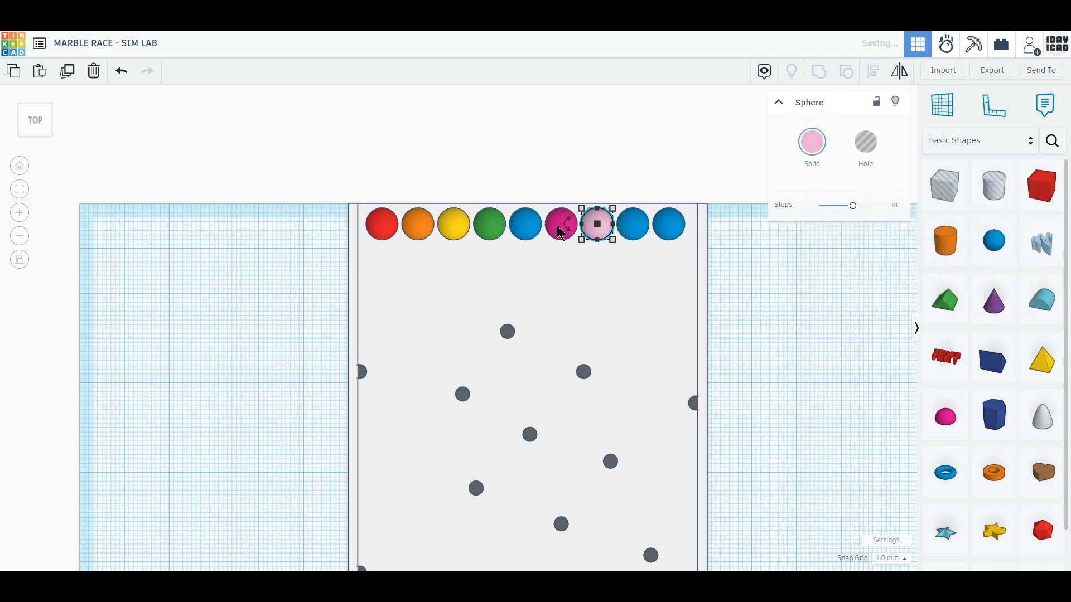
Step: Recolour the sixth marble purple
key(shift+Tab)
click(812, 145)
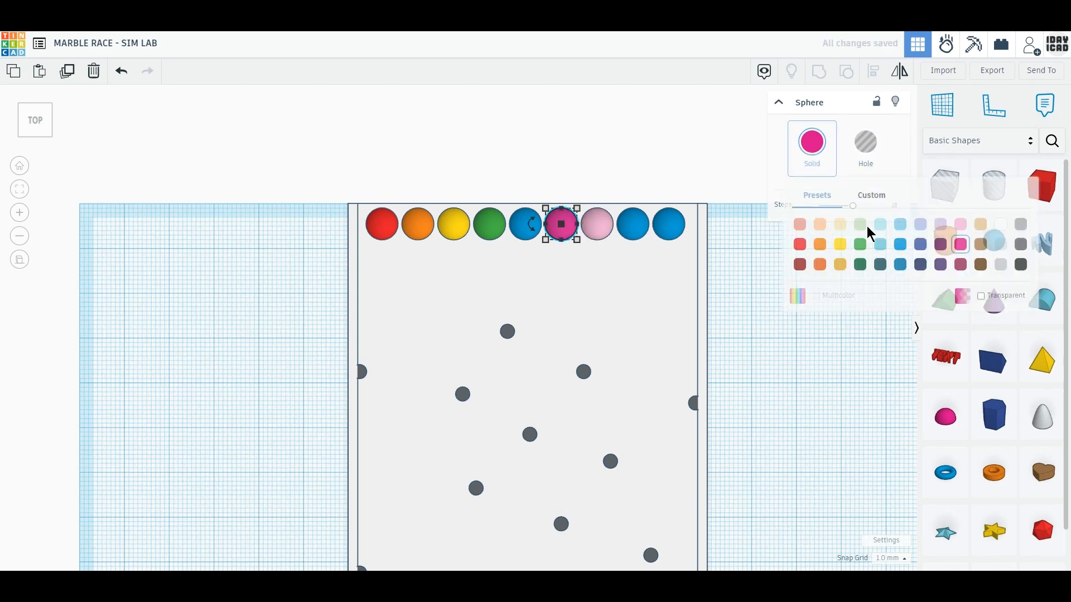
click(940, 244)
Step: Colour the eighth marble brown and the ninth marble at the right end light grey
key(Tab)
key(Tab)
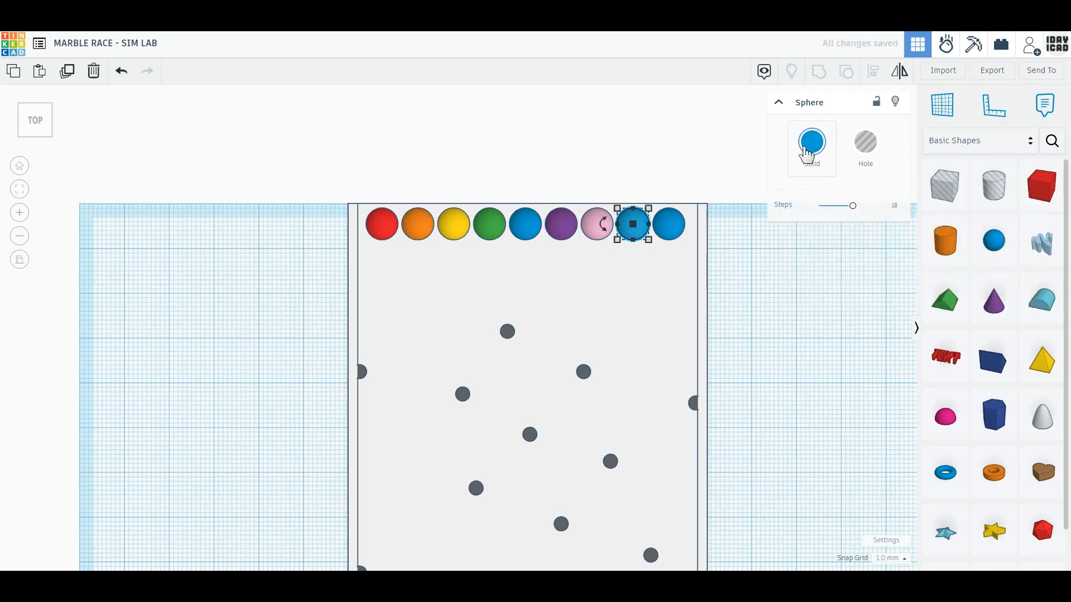
click(813, 144)
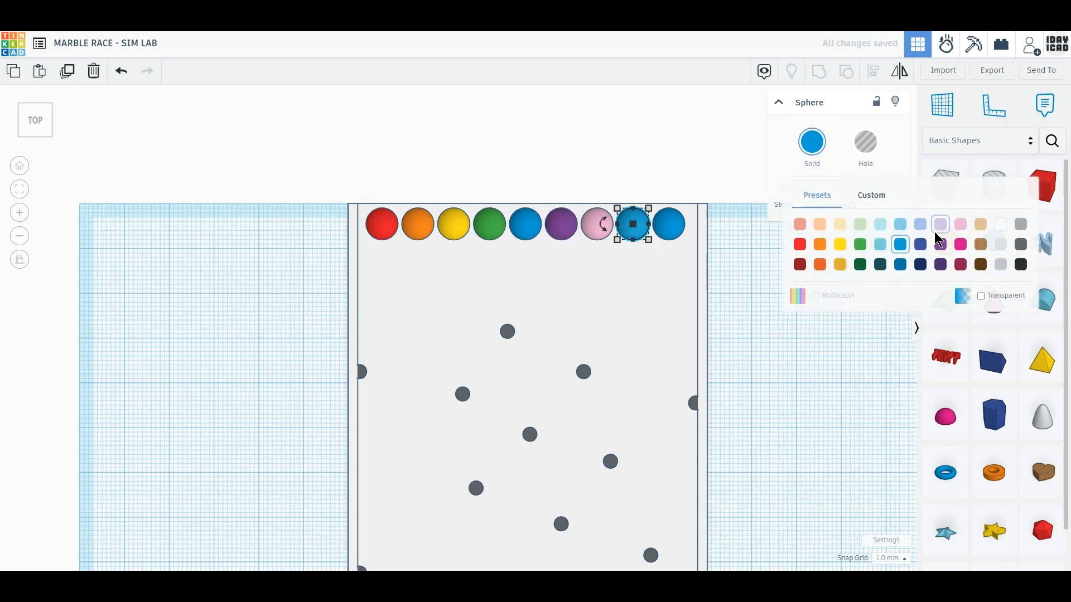
click(980, 244)
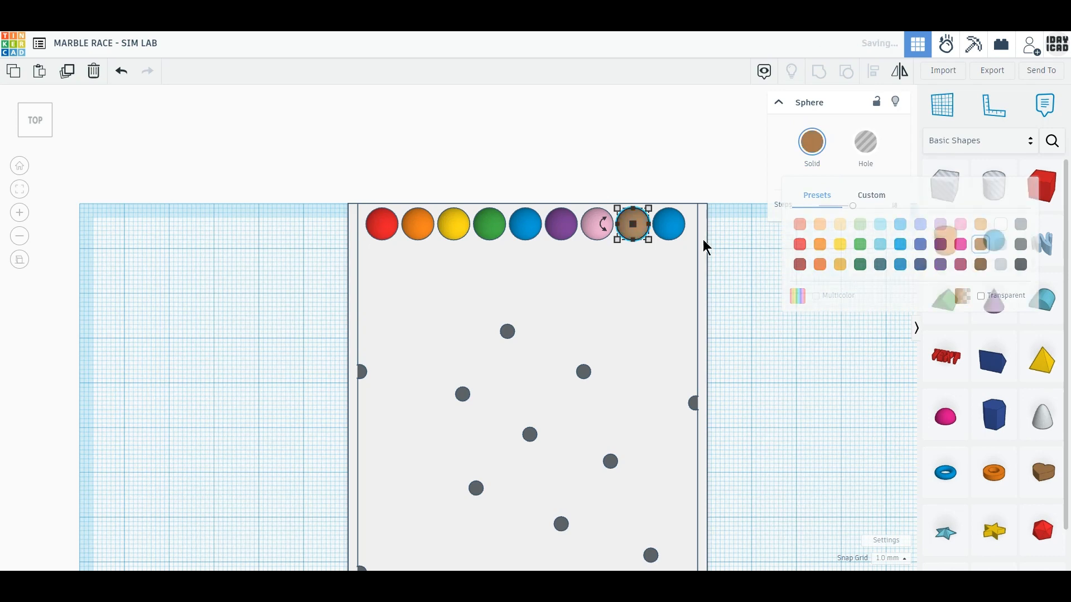
click(677, 231)
click(812, 143)
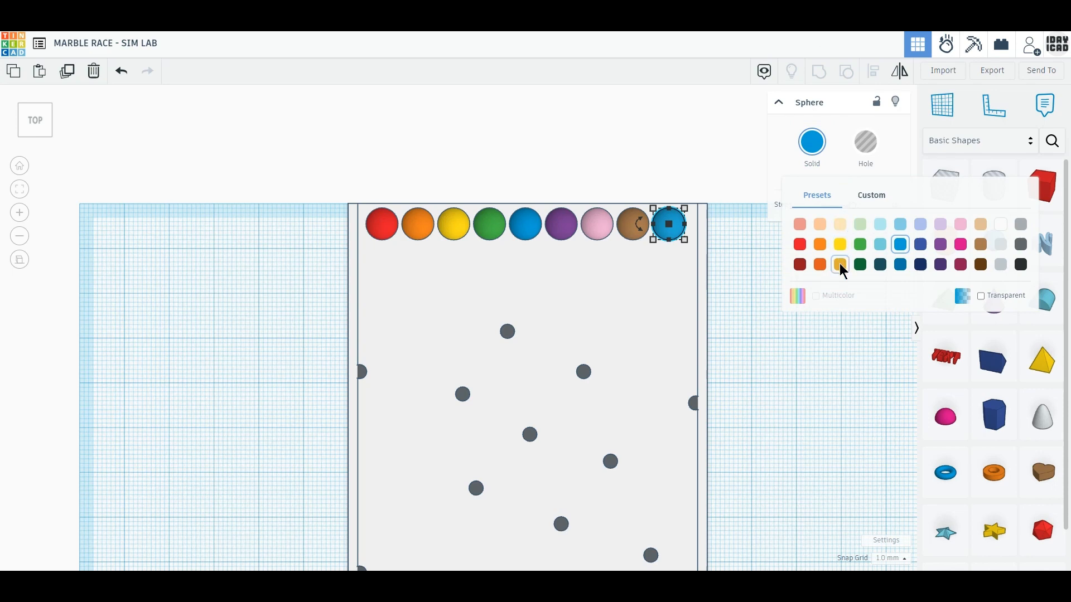
click(1020, 228)
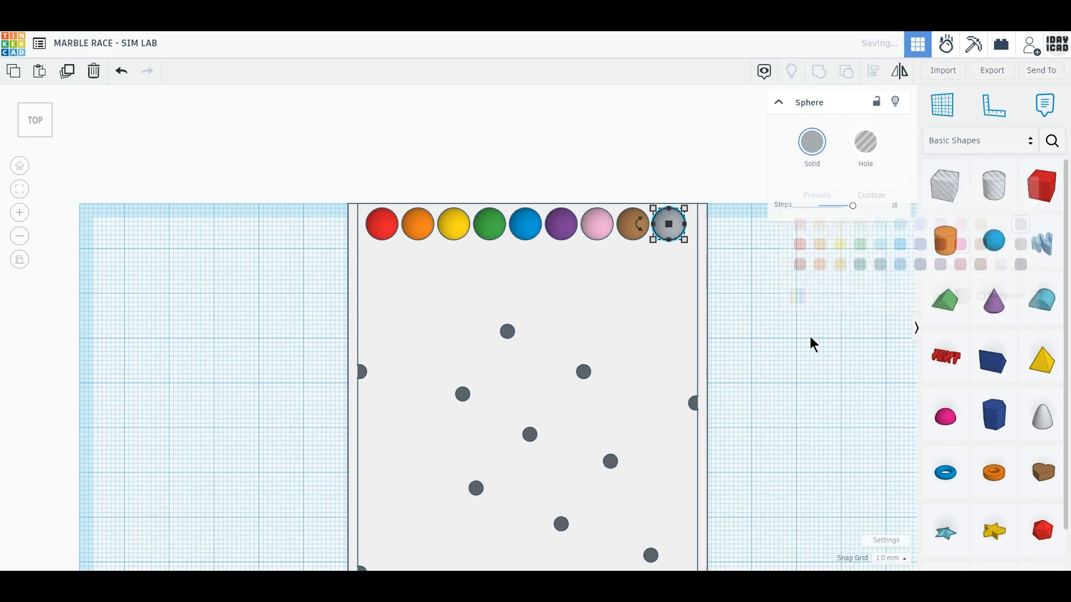
Step: Select the track with all nine marbles and tilt them together so the marble end rises above the funnel end
click(512, 317)
scroll(514, 317, down, 1)
scroll(512, 318, down, 3)
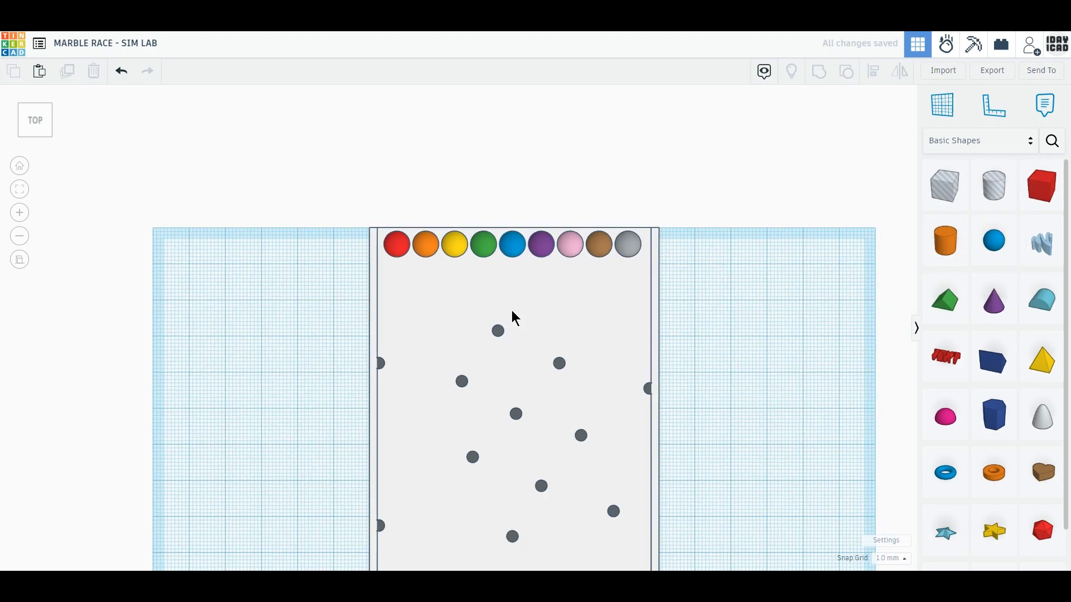
right_drag(227, 474, 587, 446)
scroll(584, 438, down, 3)
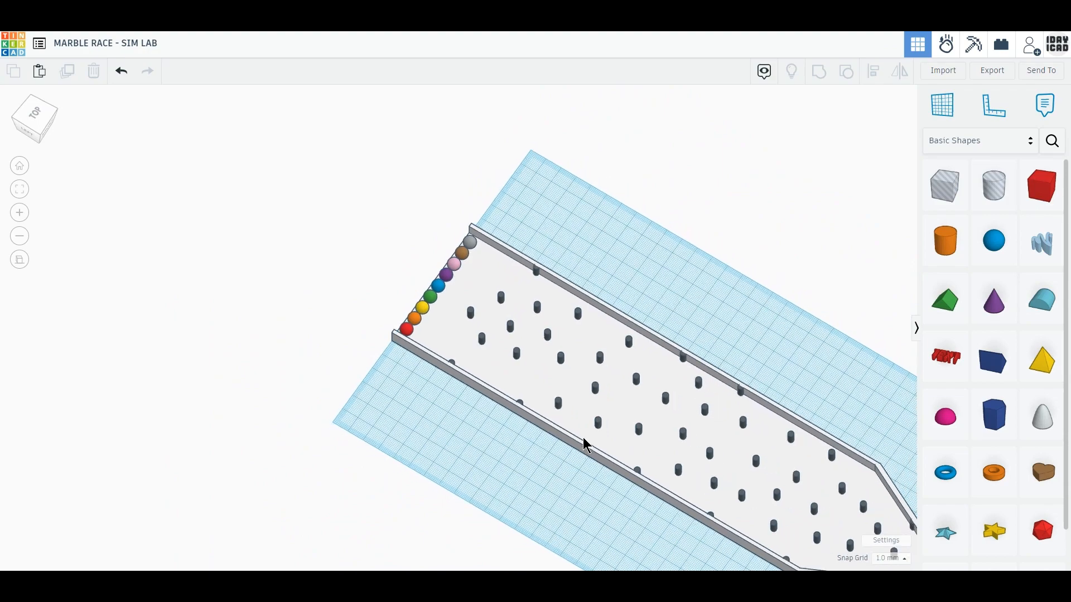
middle_drag(708, 469, 633, 382)
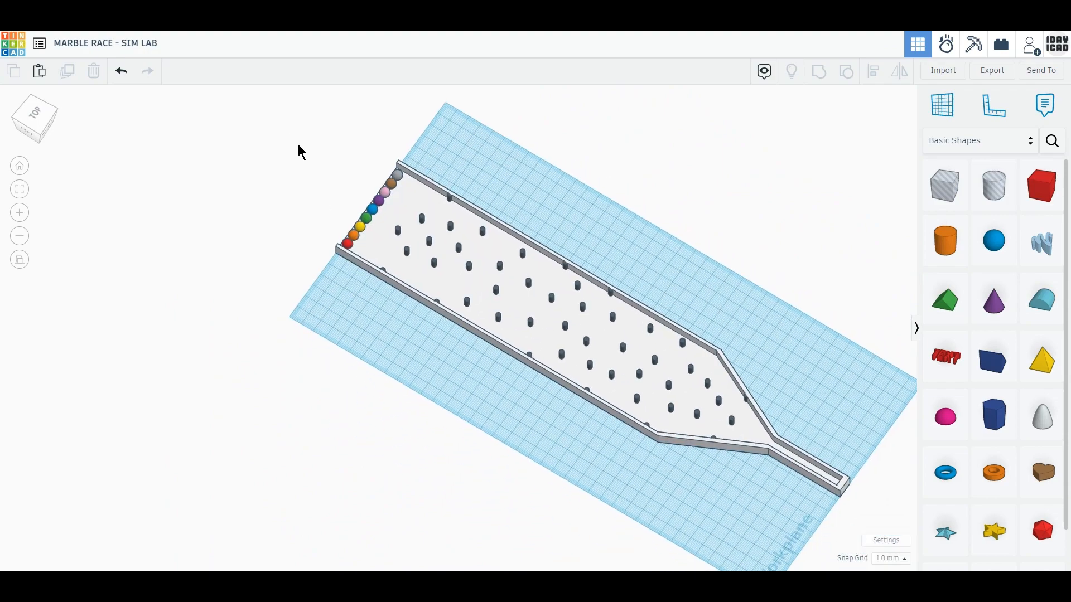
mouse_move(286, 132)
mouse_down()
mouse_move(626, 370)
mouse_move(833, 496)
mouse_up()
mouse_move(622, 497)
right_down()
mouse_move(638, 467)
mouse_move(602, 290)
mouse_move(610, 262)
right_up()
mouse_move(638, 275)
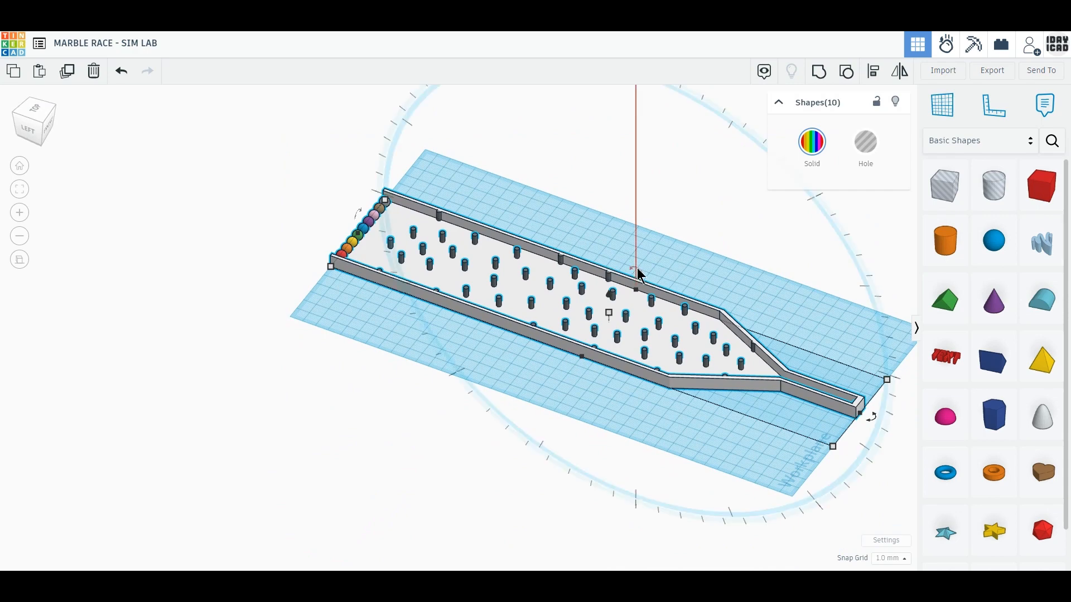
drag(639, 270, 724, 275)
right_drag(724, 275, 679, 388)
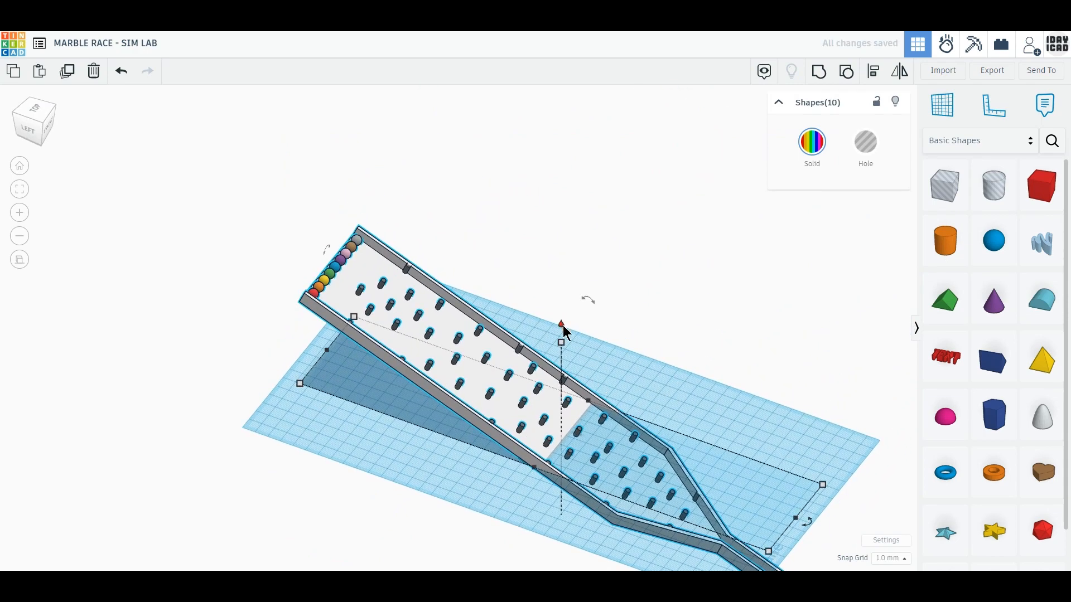
Step: Raise the tilted track and marbles to a height of 0 mm above the workplane, then deselect them
drag(562, 325, 564, 311)
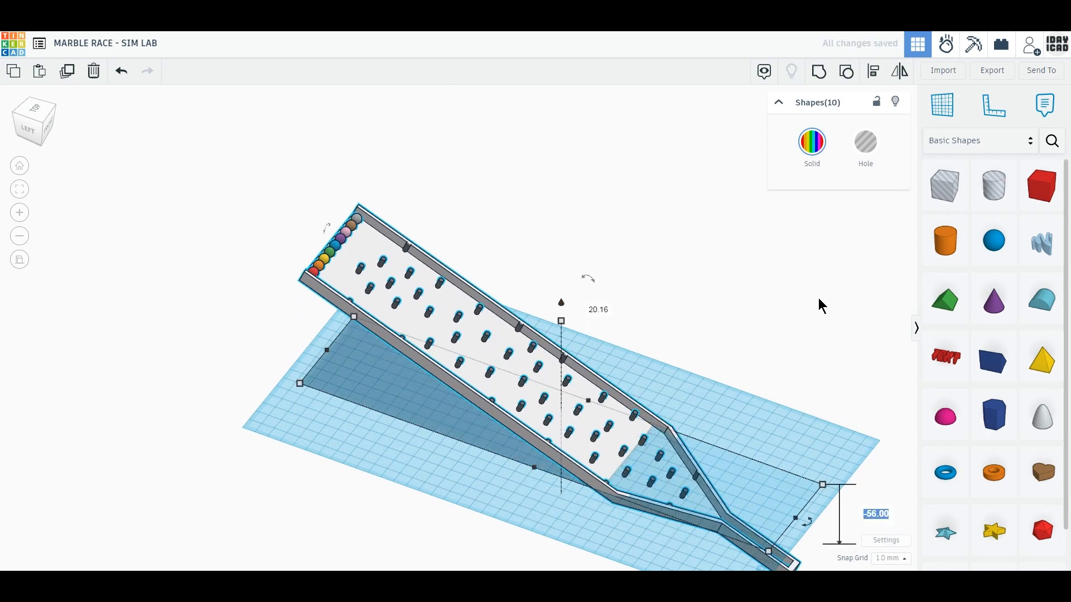
text(0)
key(Return)
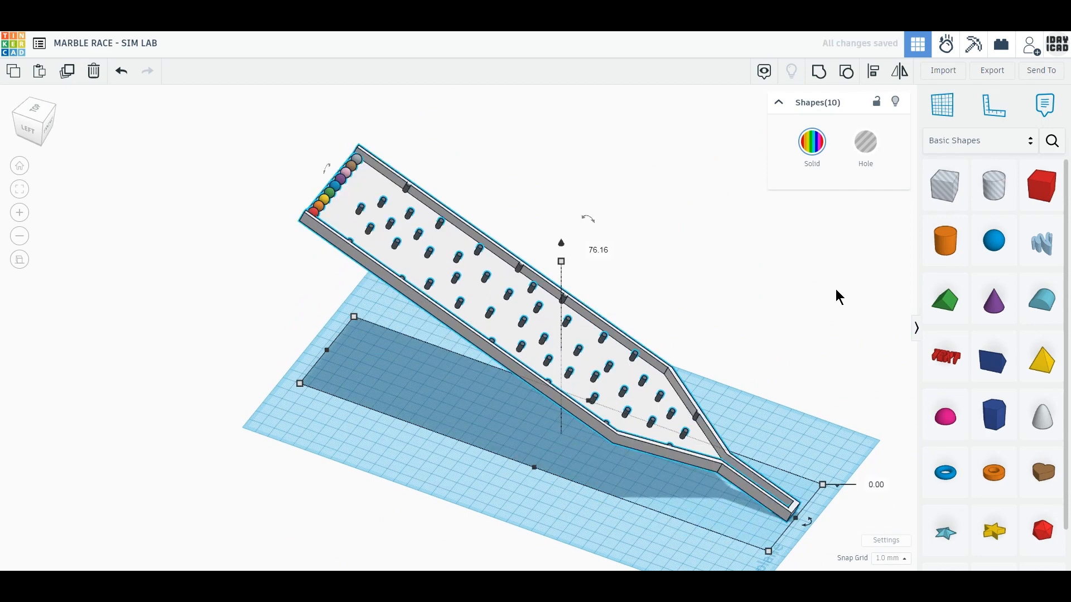
click(777, 329)
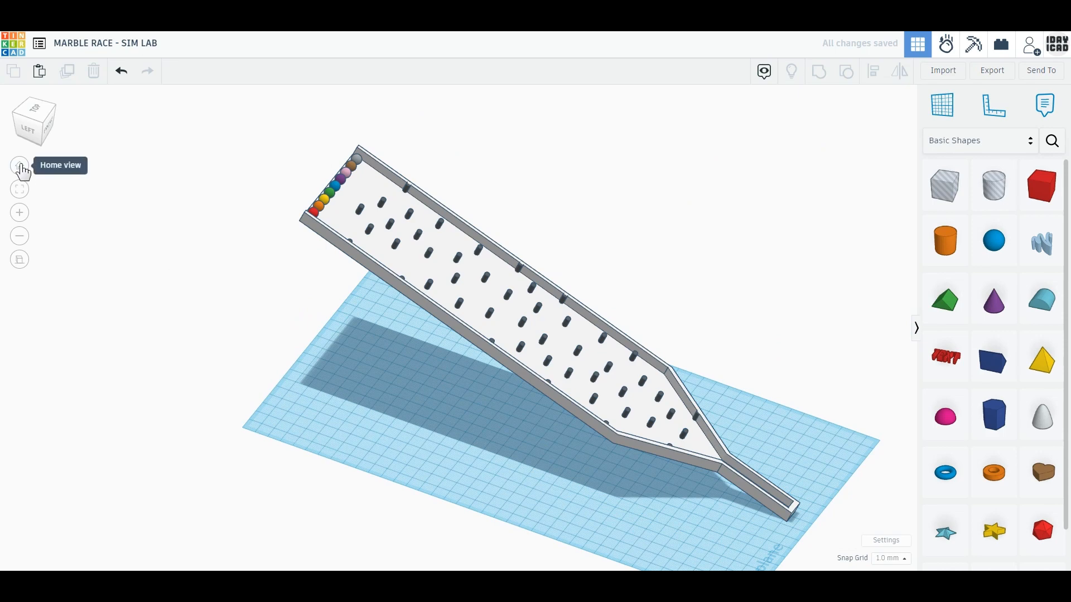
Step: Open the finished marble race design in Sim Lab
click(20, 166)
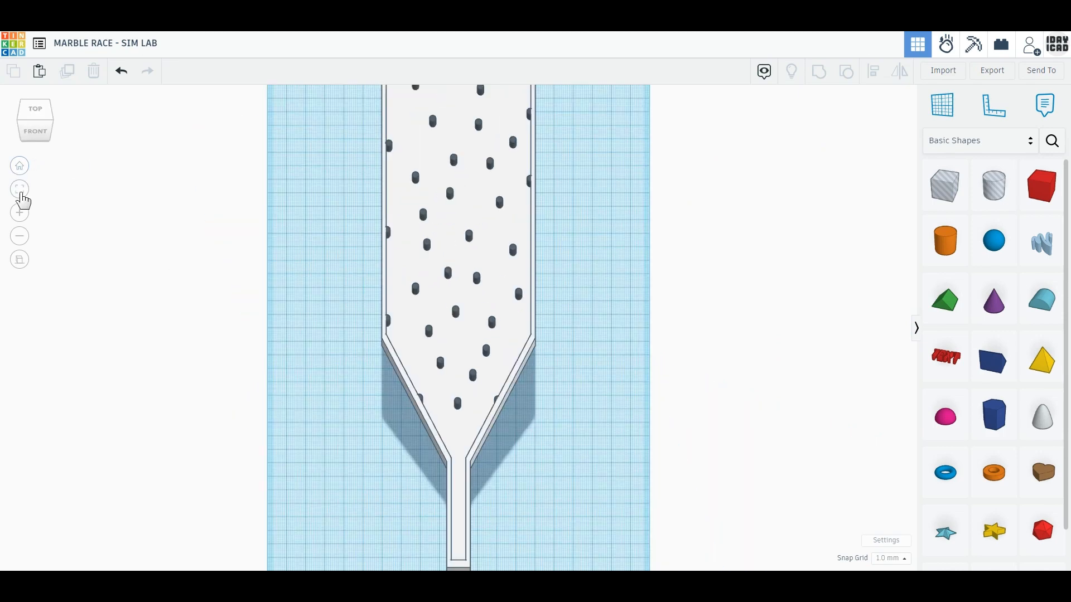
click(21, 192)
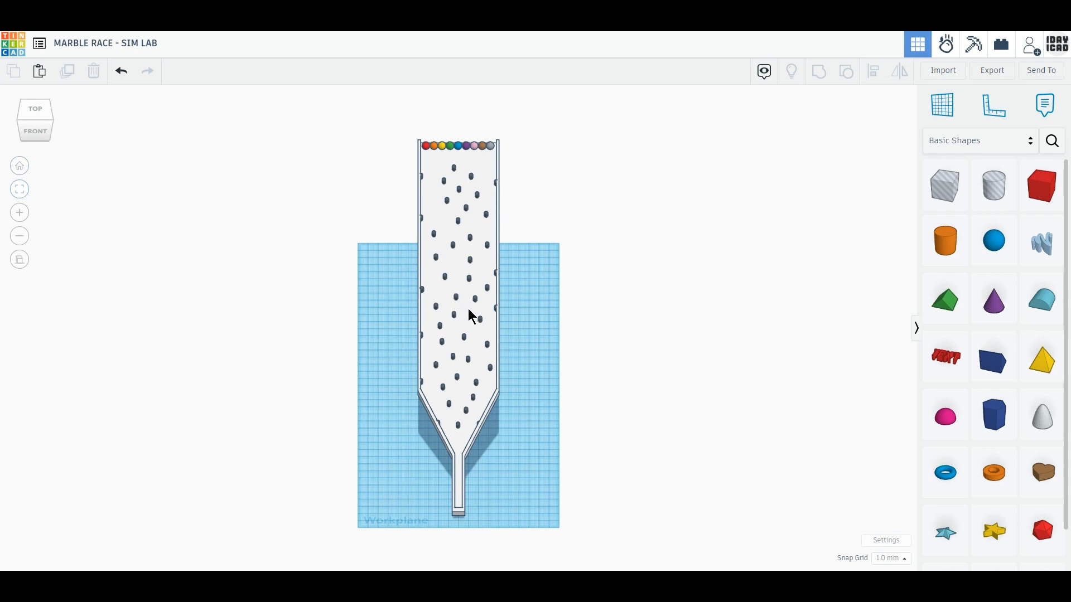
scroll(472, 316, up, 3)
scroll(466, 312, down, 2)
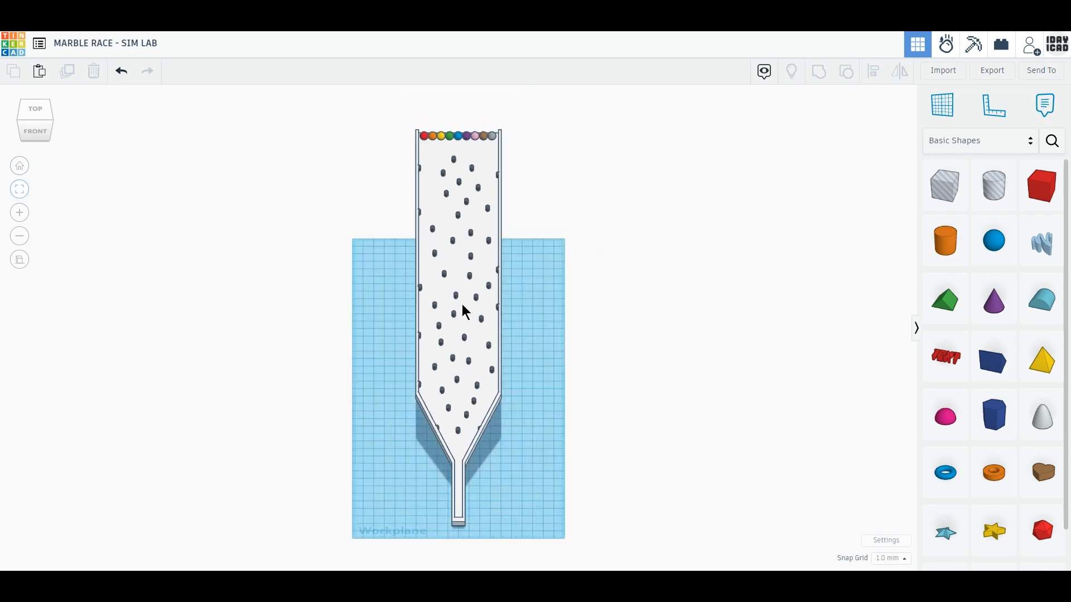
scroll(466, 313, down, 1)
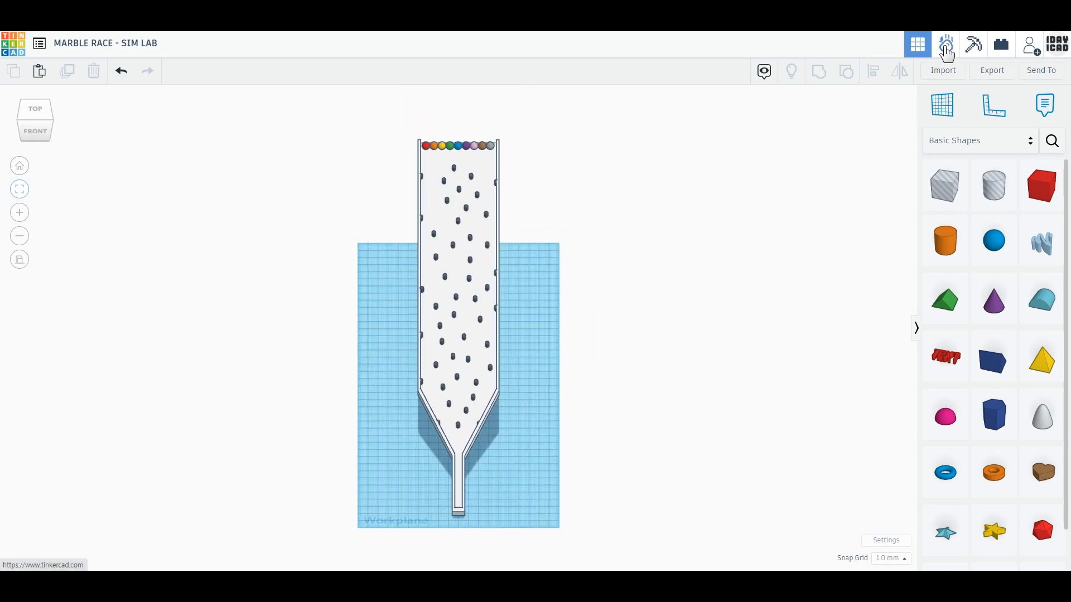
click(946, 51)
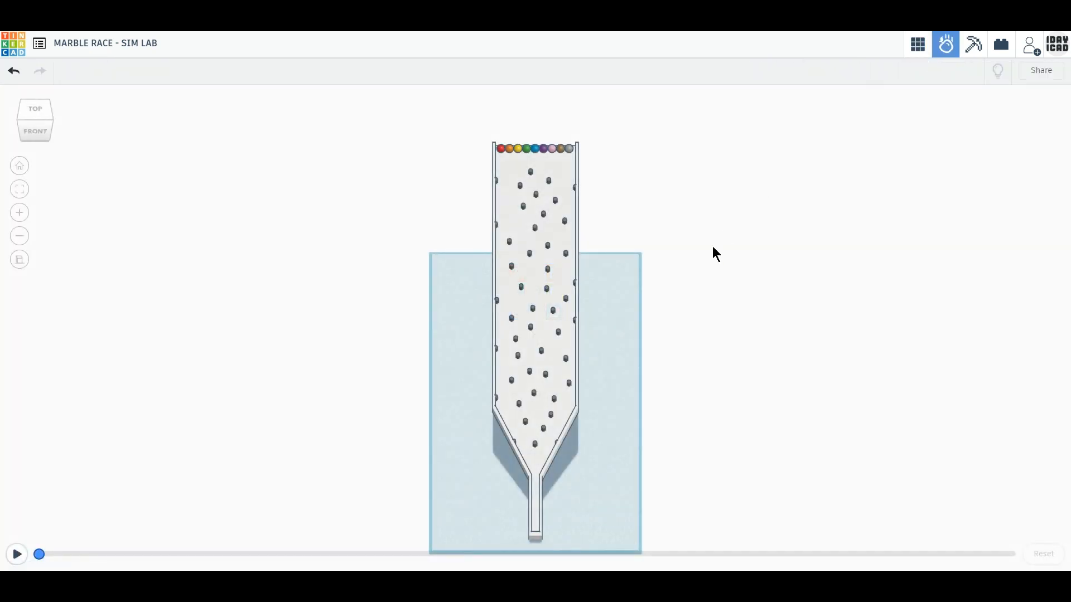
Step: Make the track dynamic and switch it back to static, then deselect it
click(554, 311)
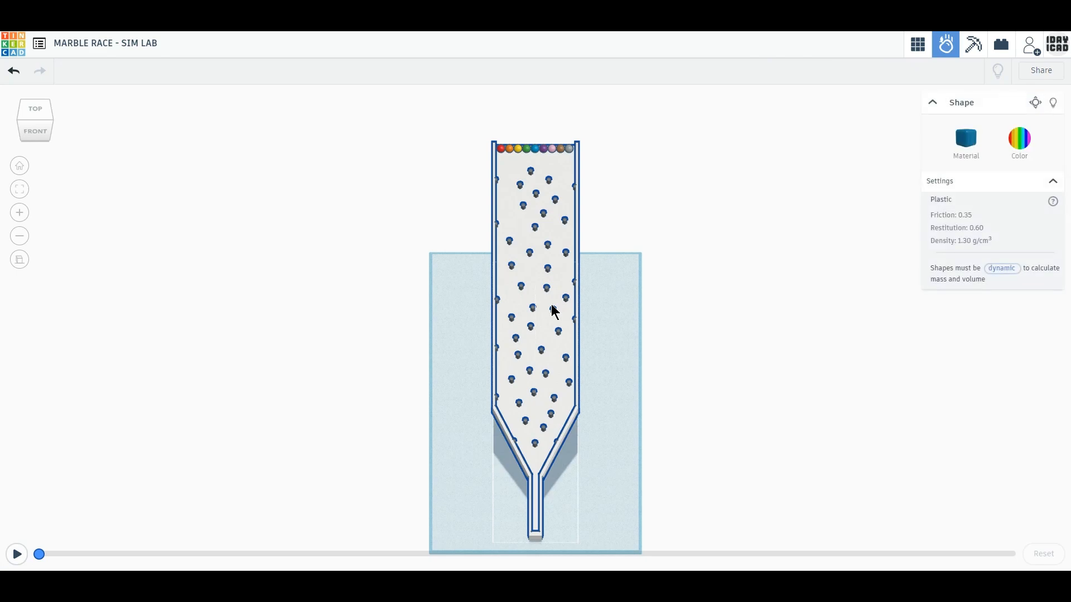
click(1036, 103)
click(1035, 104)
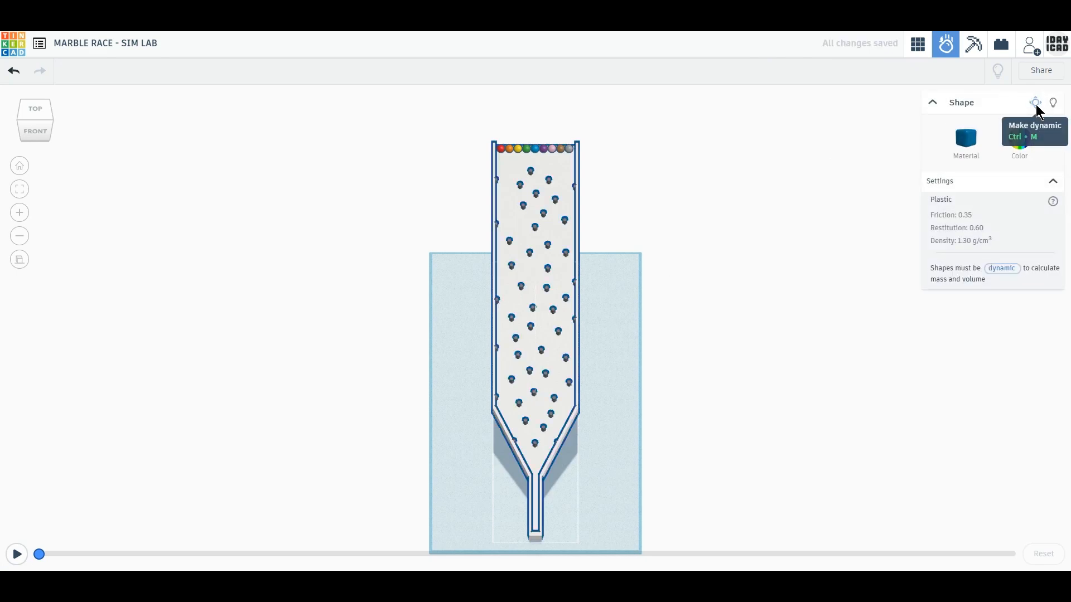
click(747, 262)
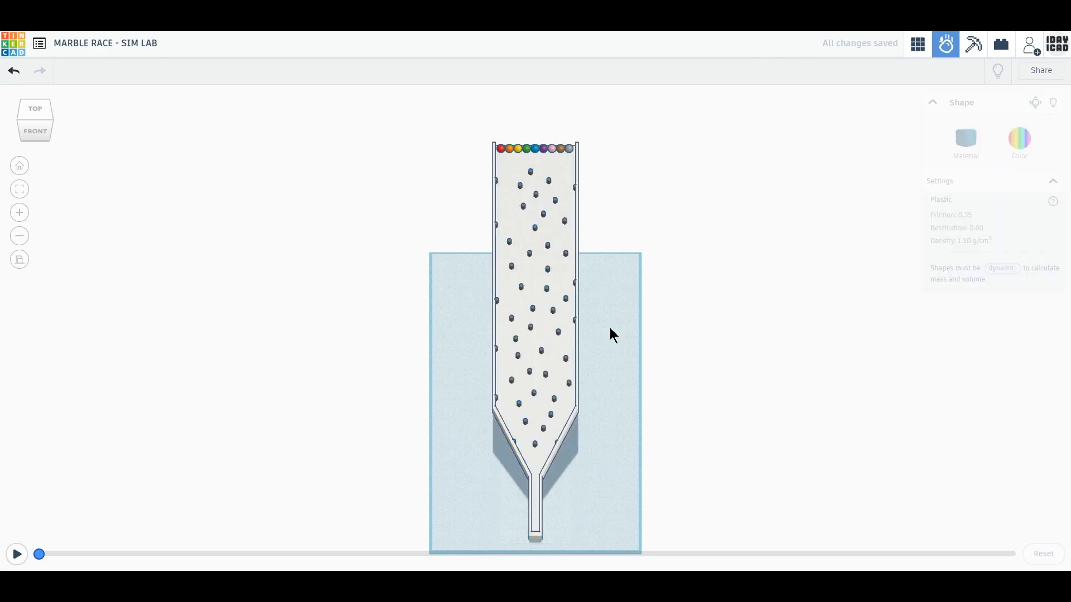
Step: Start the simulation so the nine marbles roll down the tilted track
right_drag(315, 425, 583, 451)
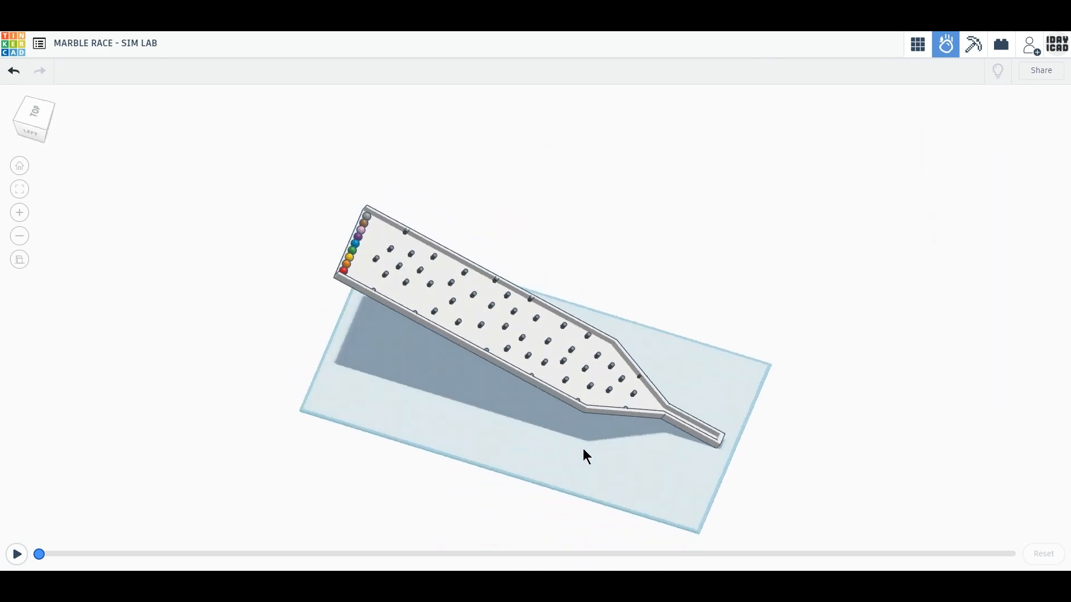
scroll(555, 432, up, 5)
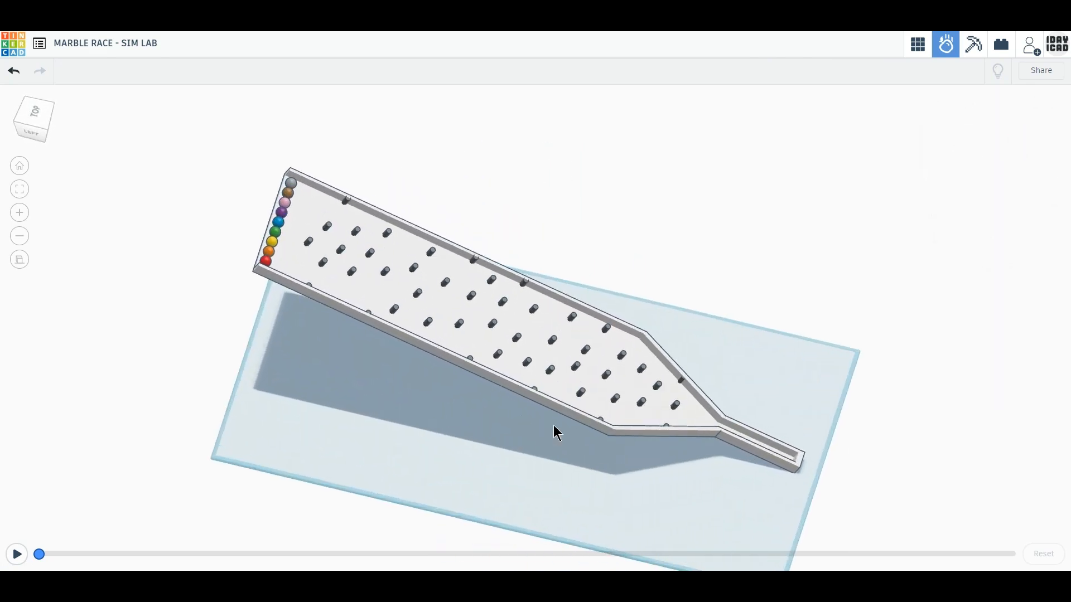
scroll(557, 433, up, 2)
scroll(616, 442, up, 3)
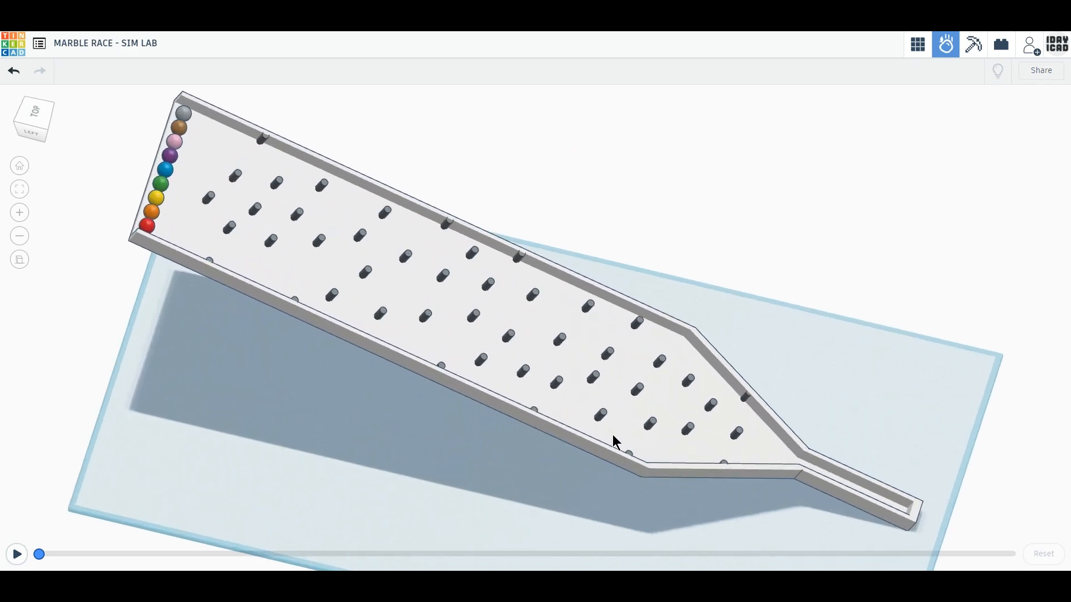
scroll(589, 471, down, 2)
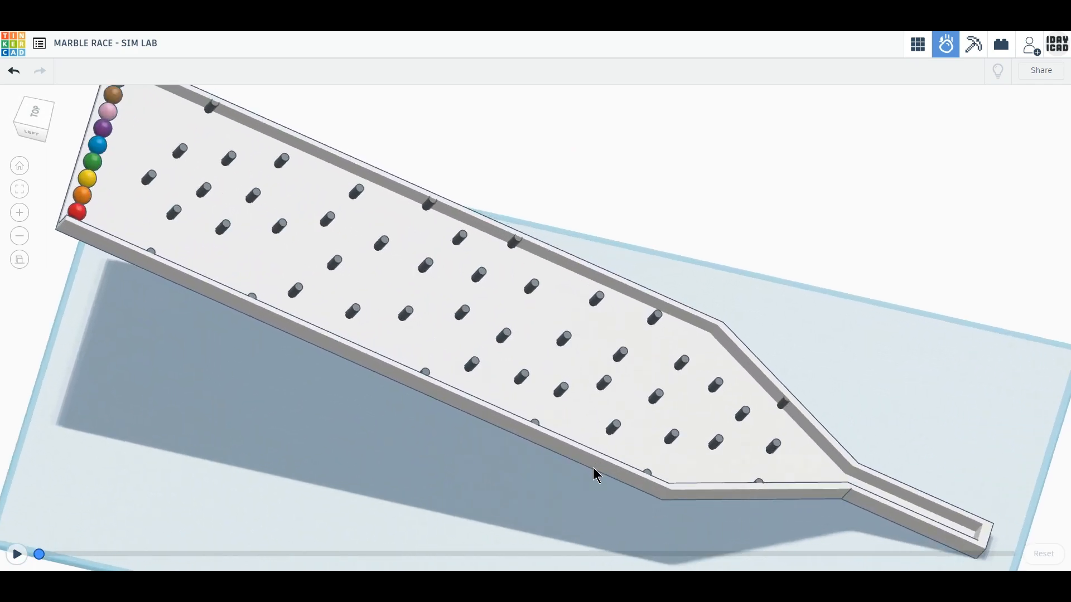
click(17, 554)
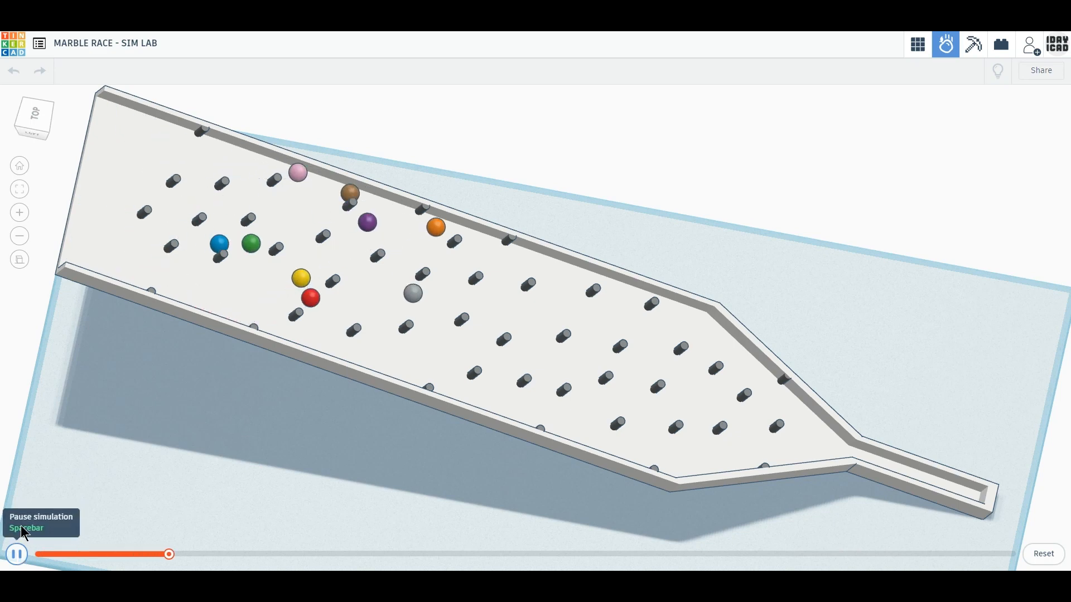